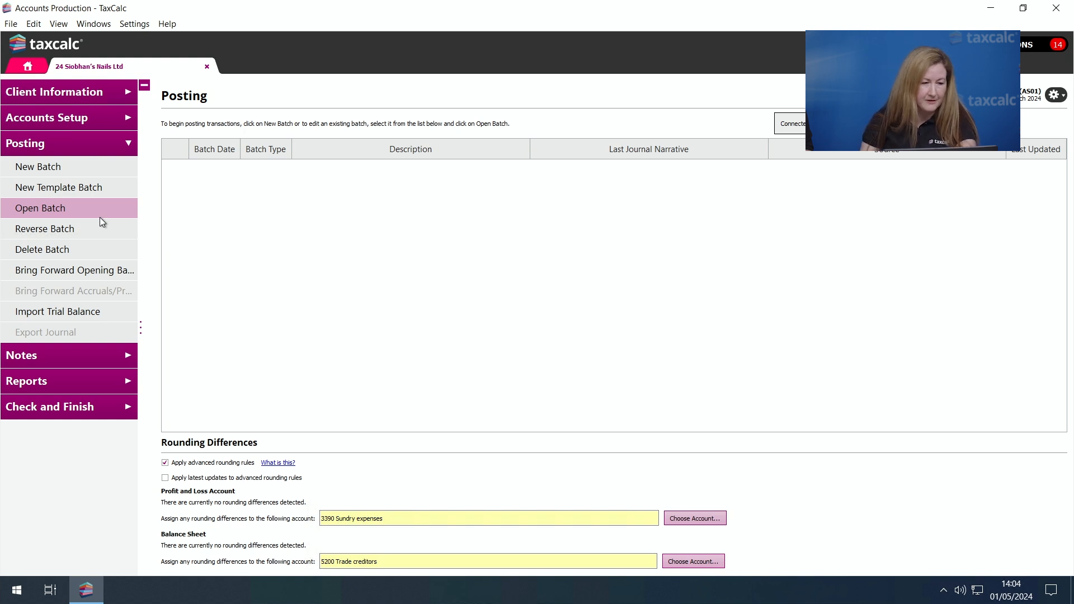
- Start a trial balance import from FreeAgent Practice, accept the period status warning and continue to the code mapping
left_click(88, 313)
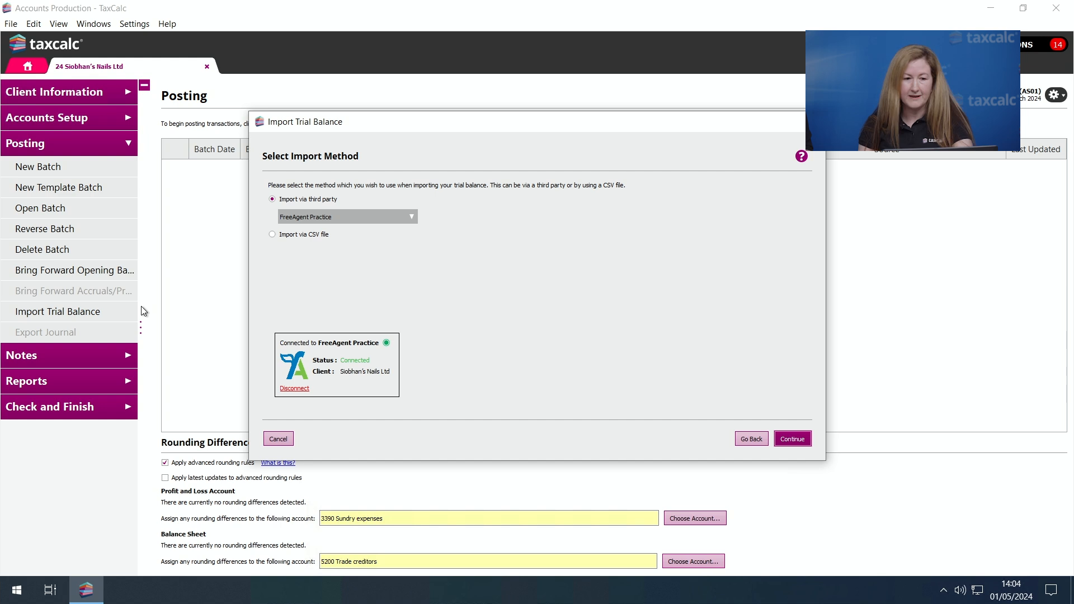
left_click(806, 440)
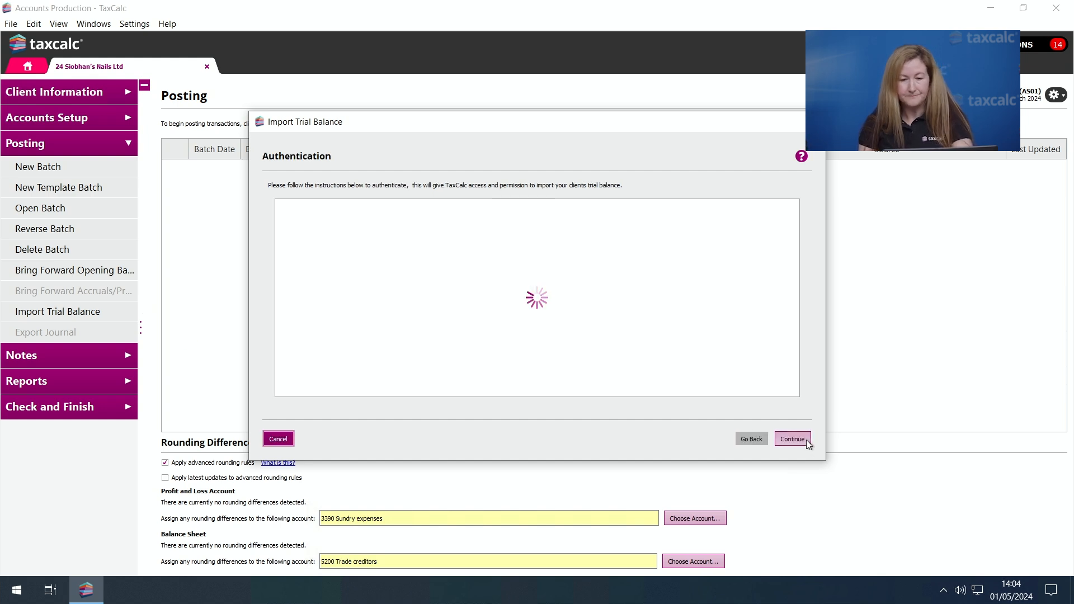
left_click(806, 439)
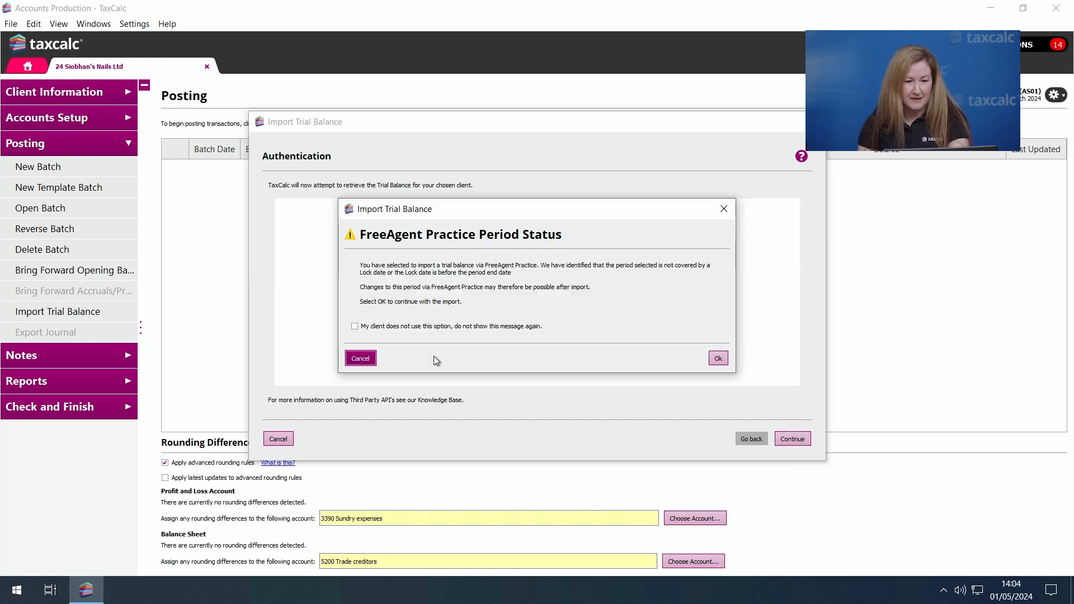
left_click(717, 359)
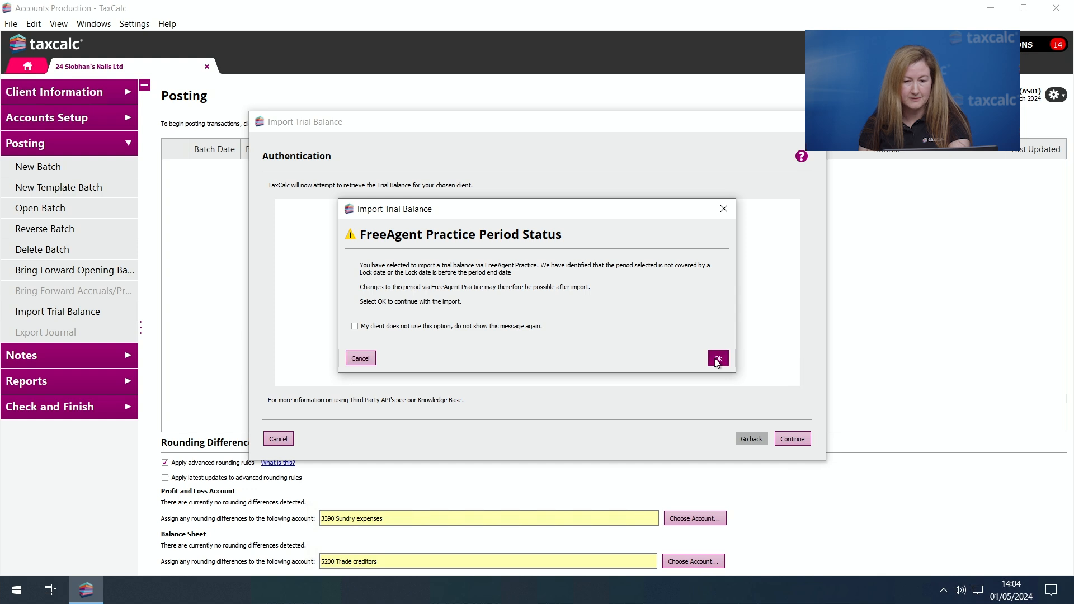
left_click(789, 440)
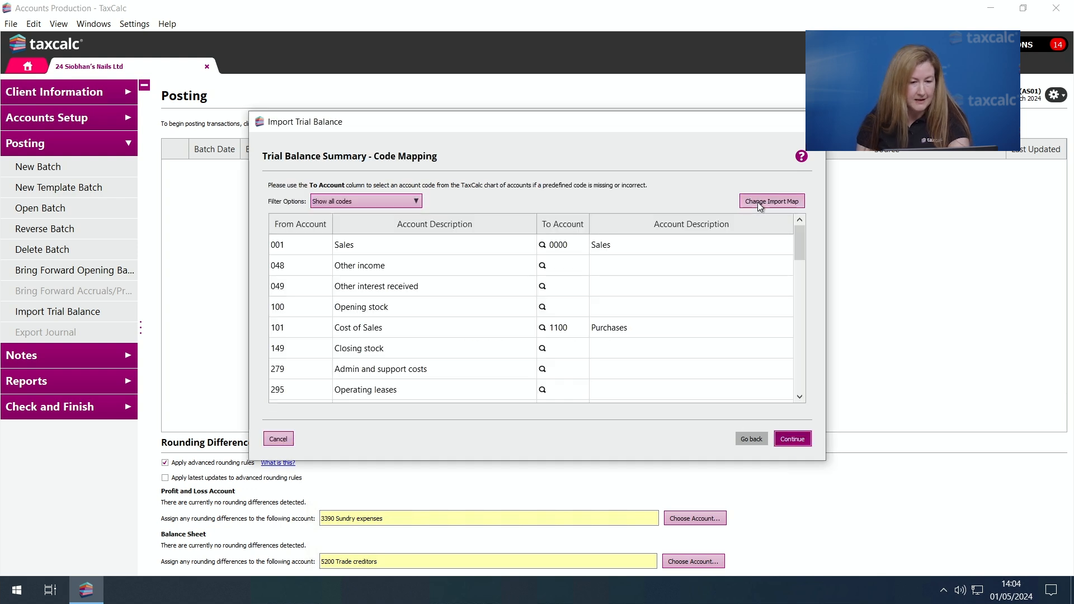
- Change the import map to the last client default map among the client FreeAgent Practice maps, overriding all mappings
left_click(757, 203)
left_click(380, 204)
left_click(472, 379)
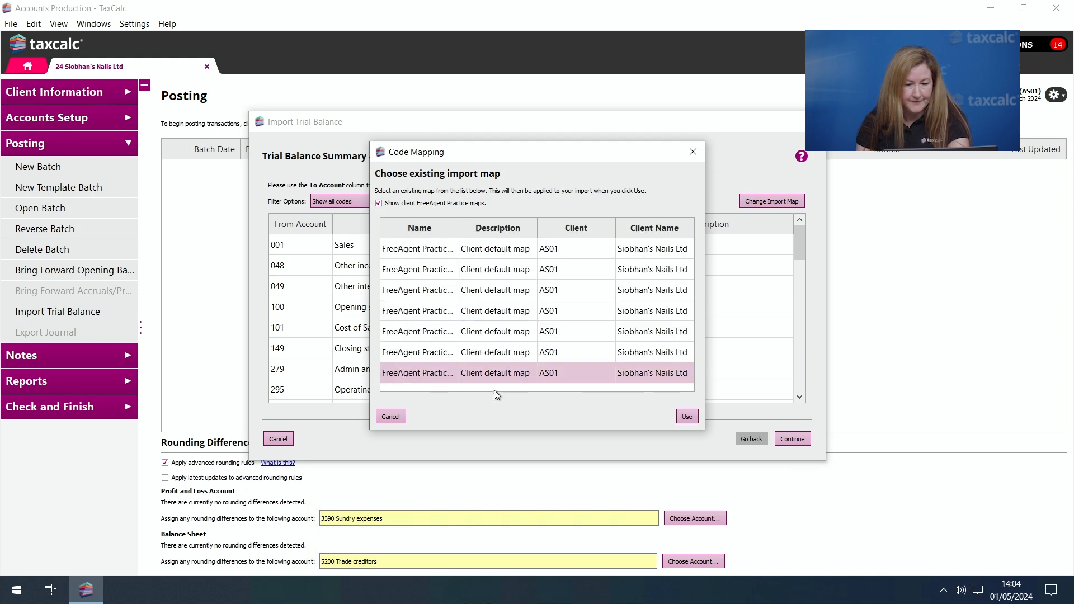
left_click(687, 416)
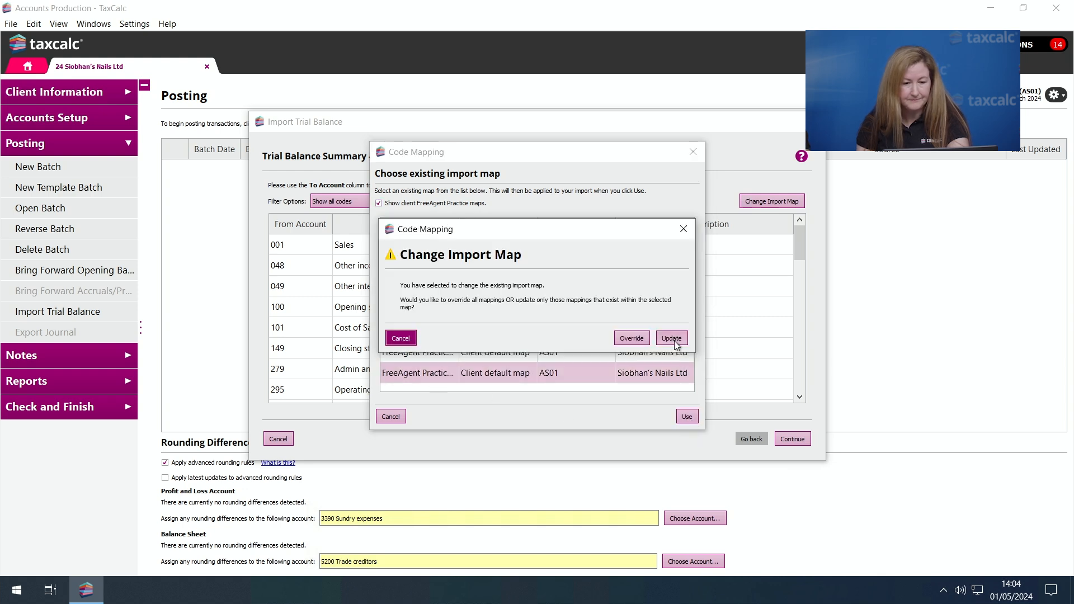
left_click(648, 339)
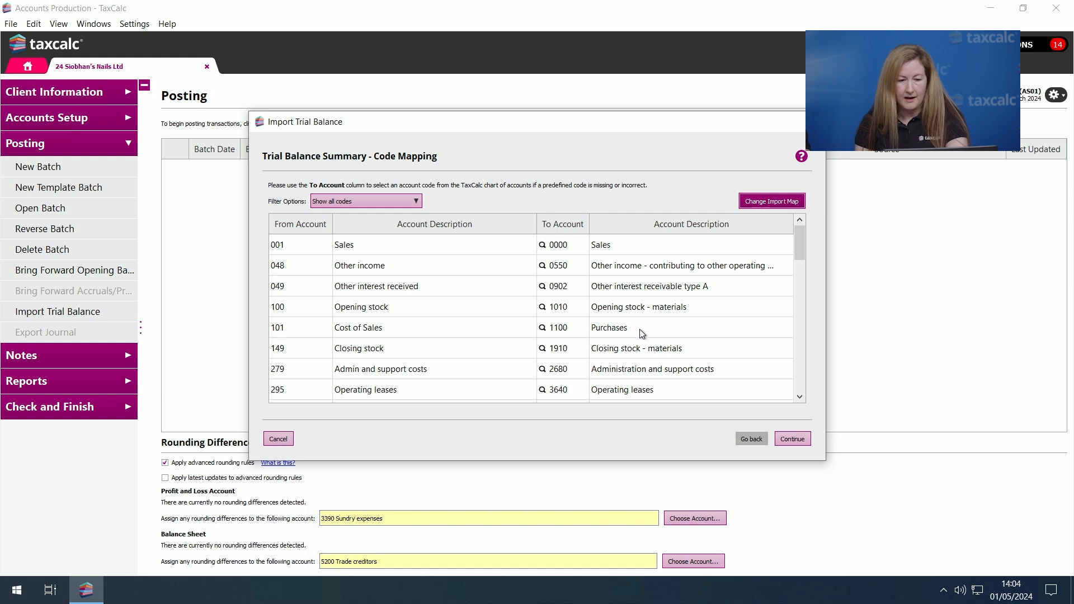
- Finish importing the mapped FreeAgent Practice trial balance after checking the codes, and open the imported batch
mouse_move(800, 253)
left_mouse_down()
mouse_move(808, 400)
mouse_move(798, 252)
left_mouse_up()
scroll(797, 253, "up", 2)
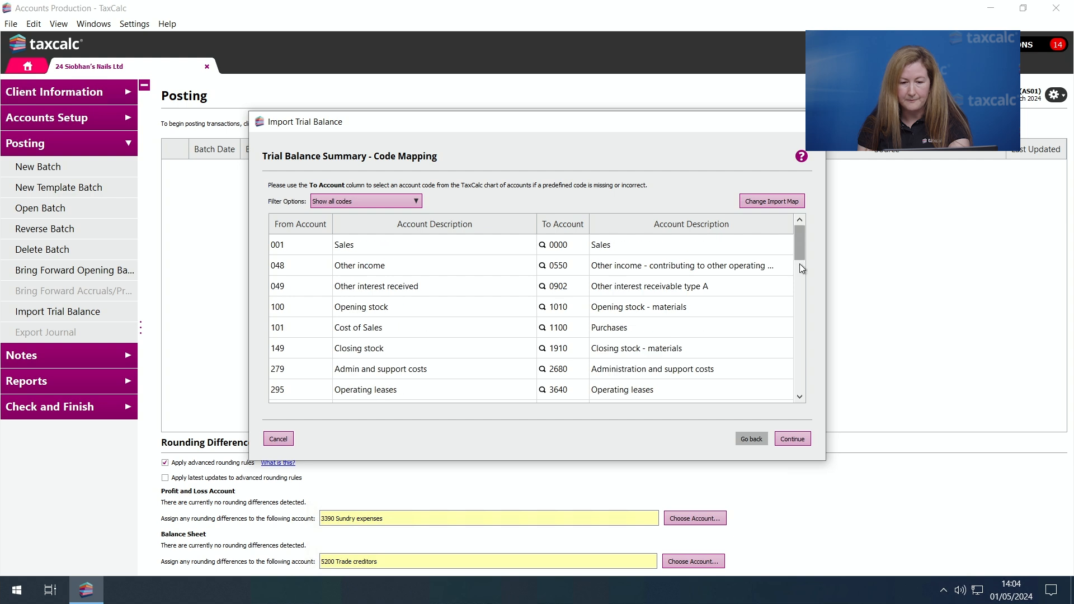
left_click(792, 440)
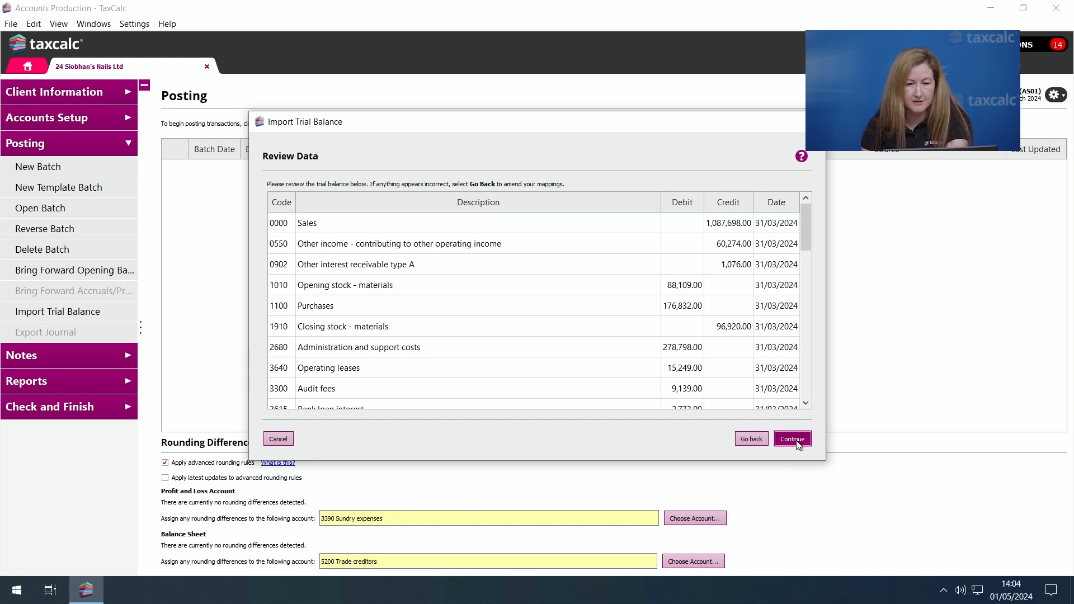
left_click(797, 442)
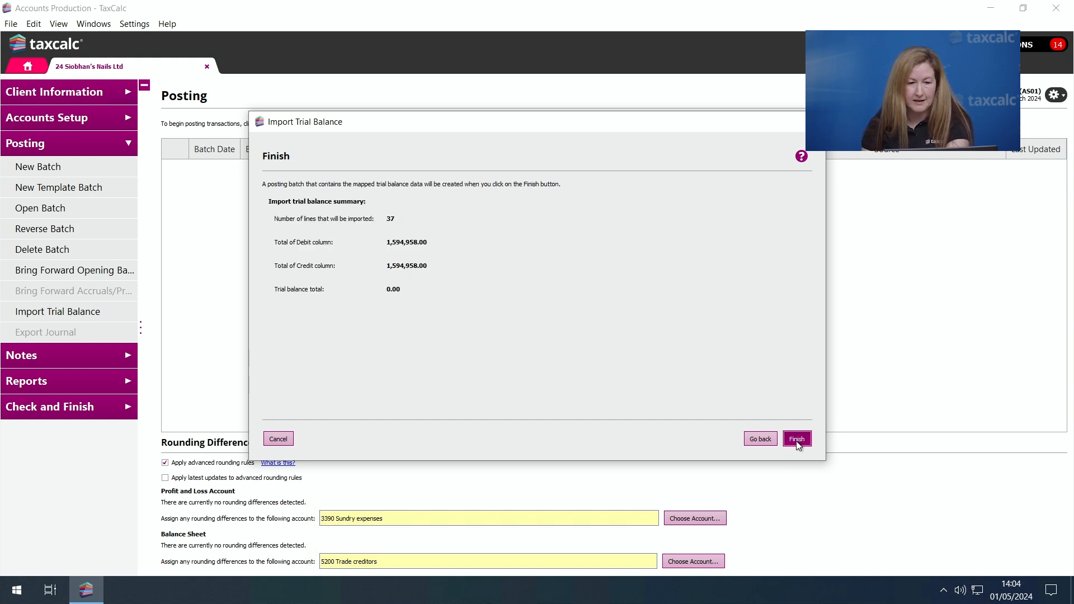
left_click(797, 440)
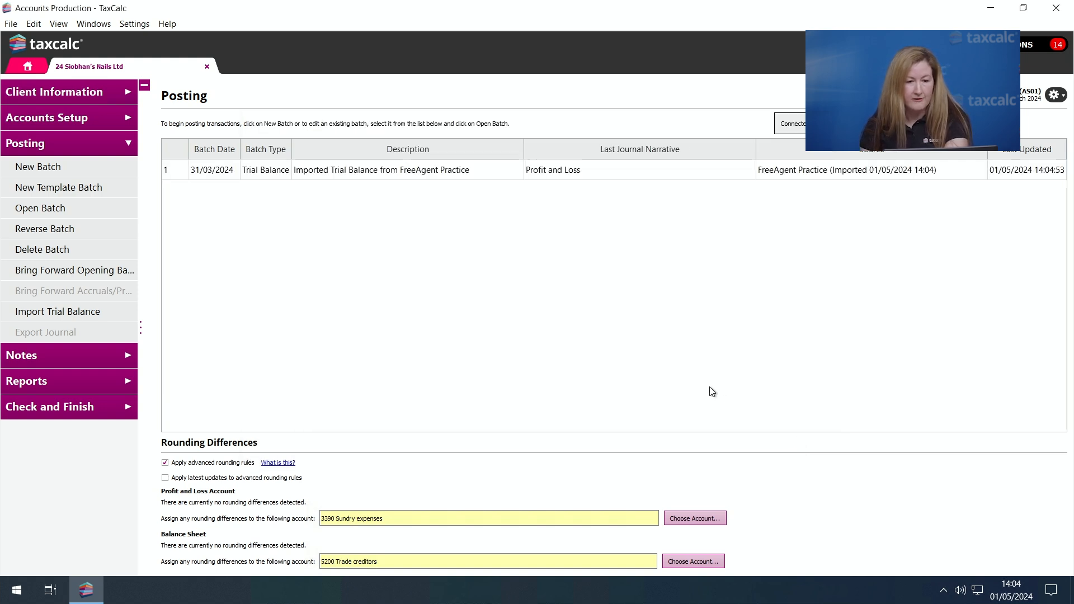
double_click(419, 174)
left_click(665, 345)
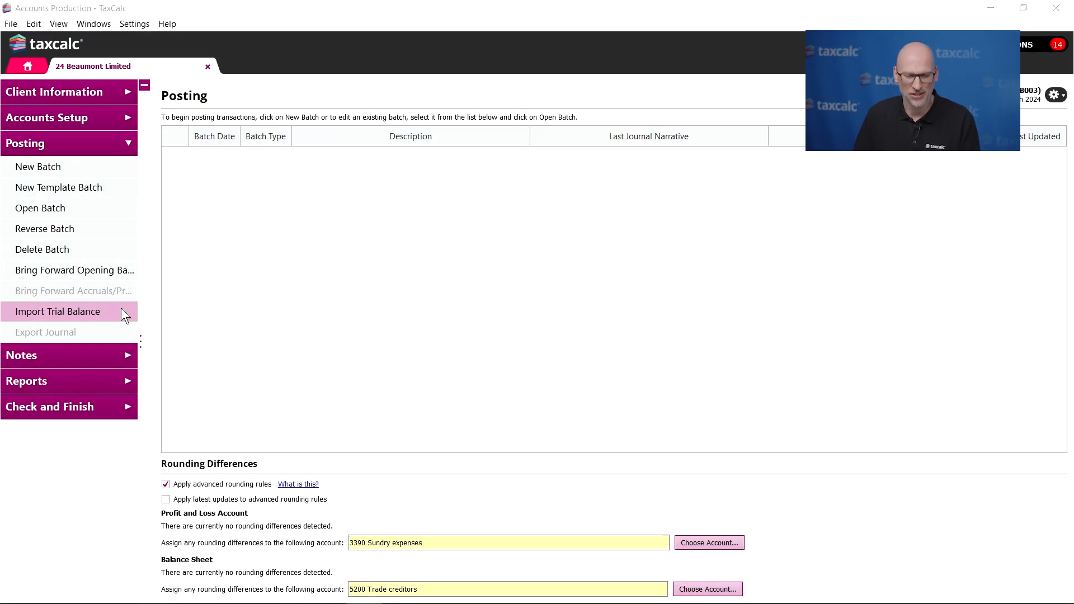
- Start a trial balance import via CSV file for Beaumont Limited, selecting BeaumontTB2024.csv and using an existing map
left_click(124, 315)
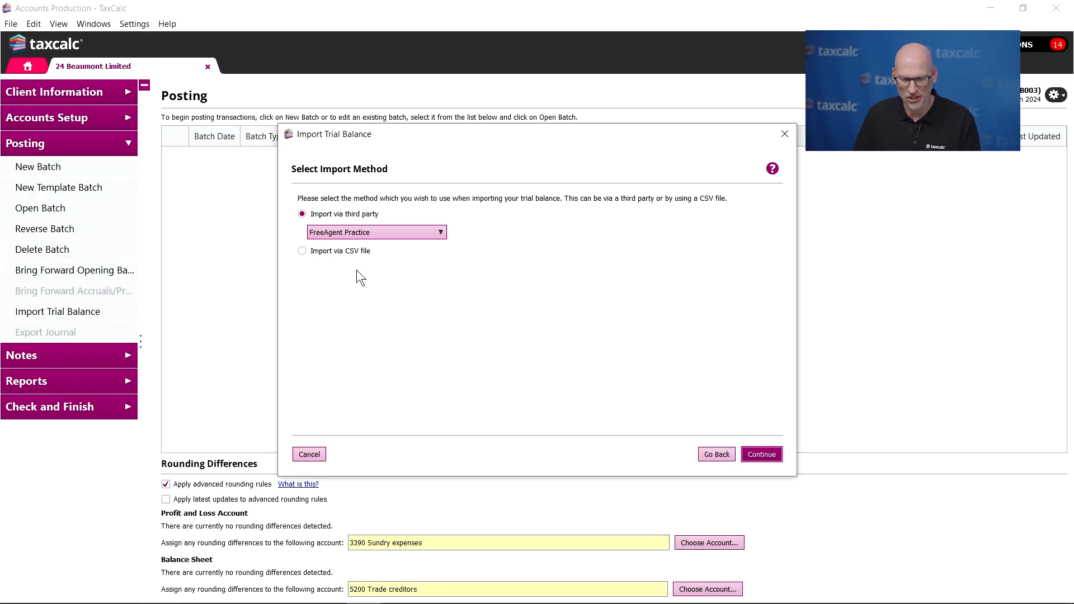
left_click(323, 251)
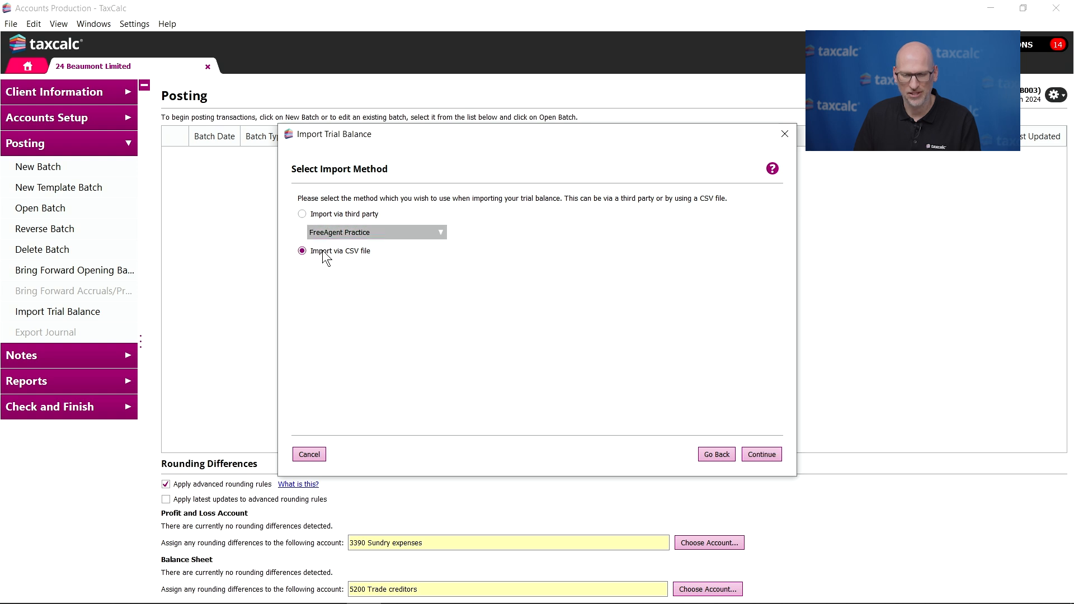
left_click(763, 455)
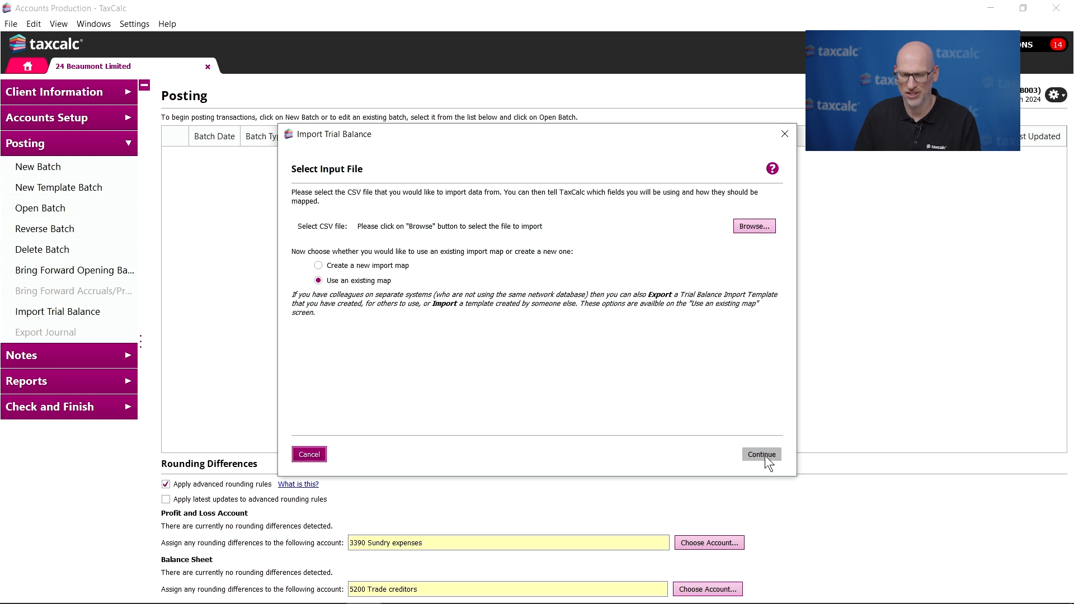
left_click(753, 226)
left_click(621, 272)
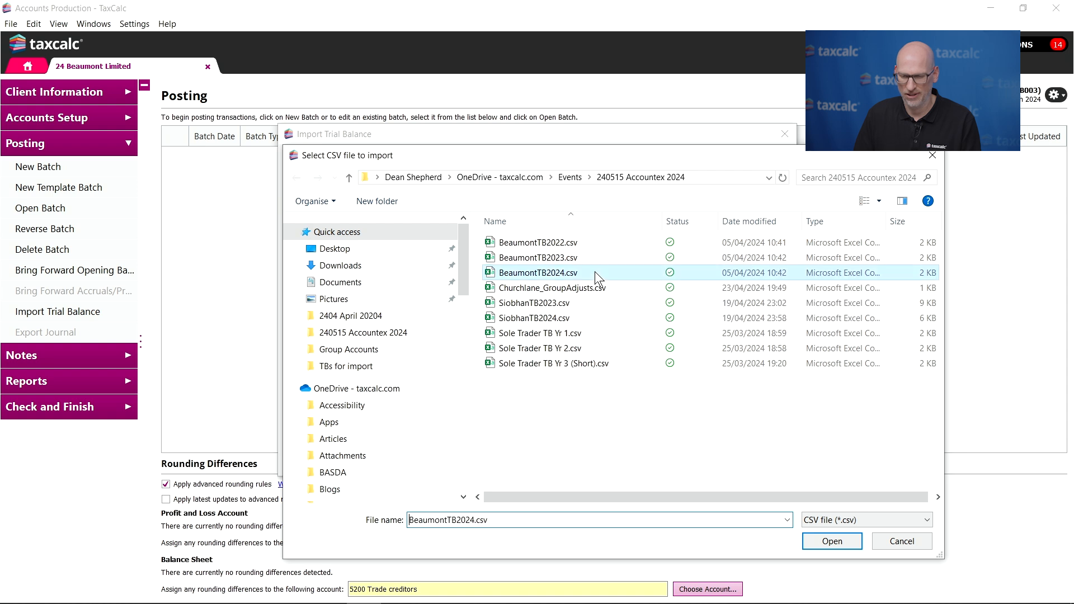
left_click(832, 541)
left_click(770, 456)
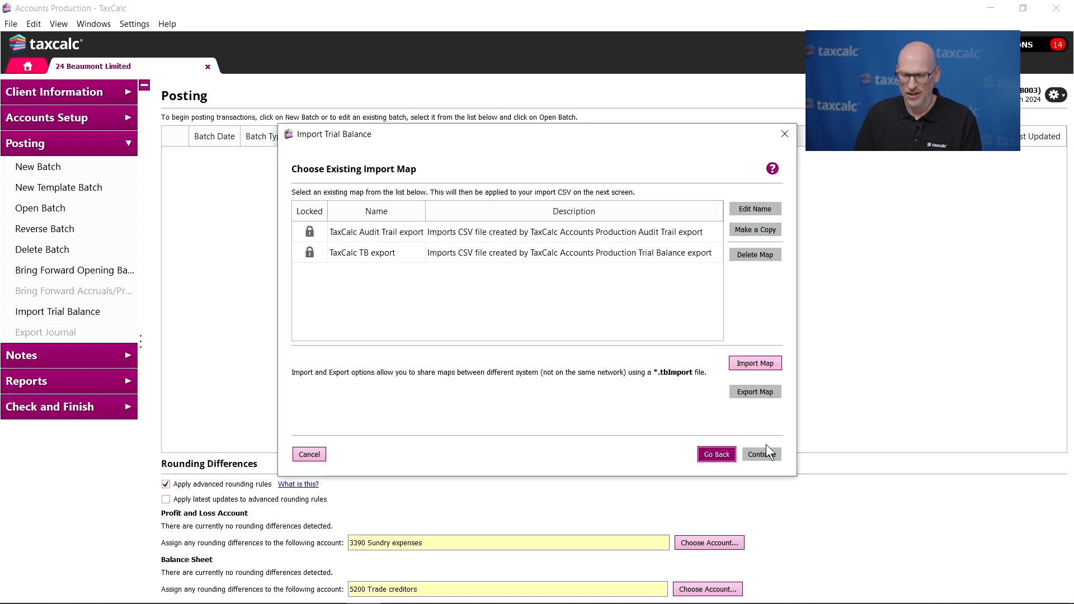
- Apply the TaxCalc TB export map to the CSV data and finish the trial balance import
left_click(505, 256)
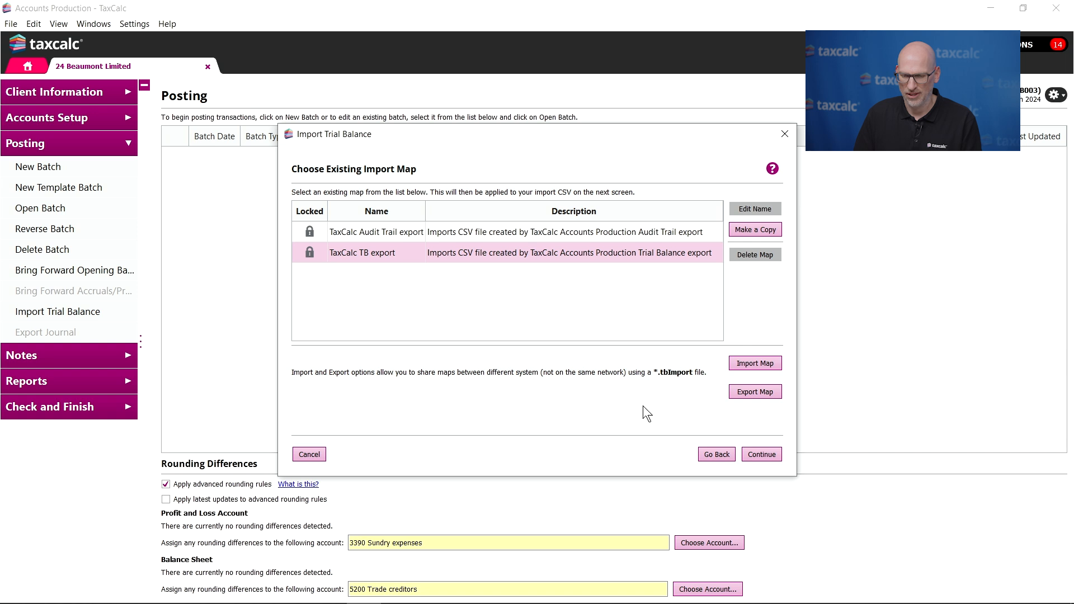
left_click(764, 455)
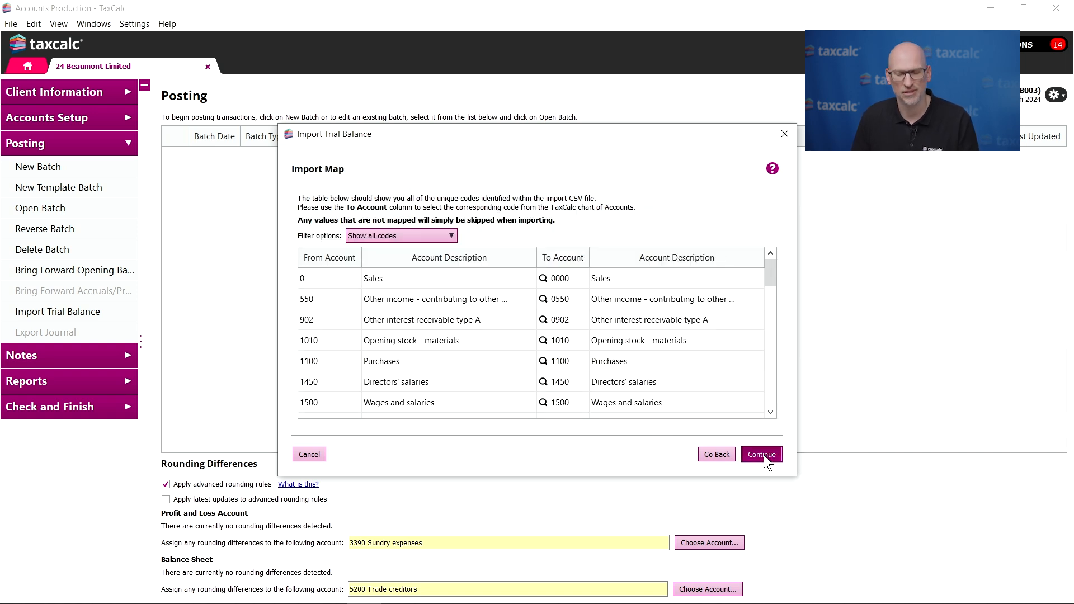
left_click(763, 455)
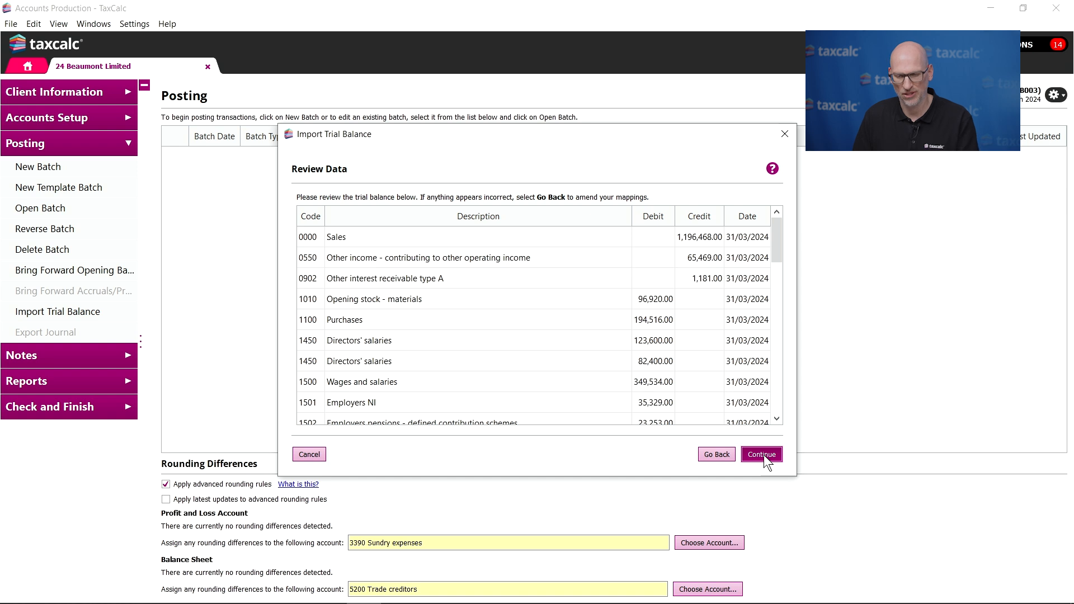
left_click(763, 454)
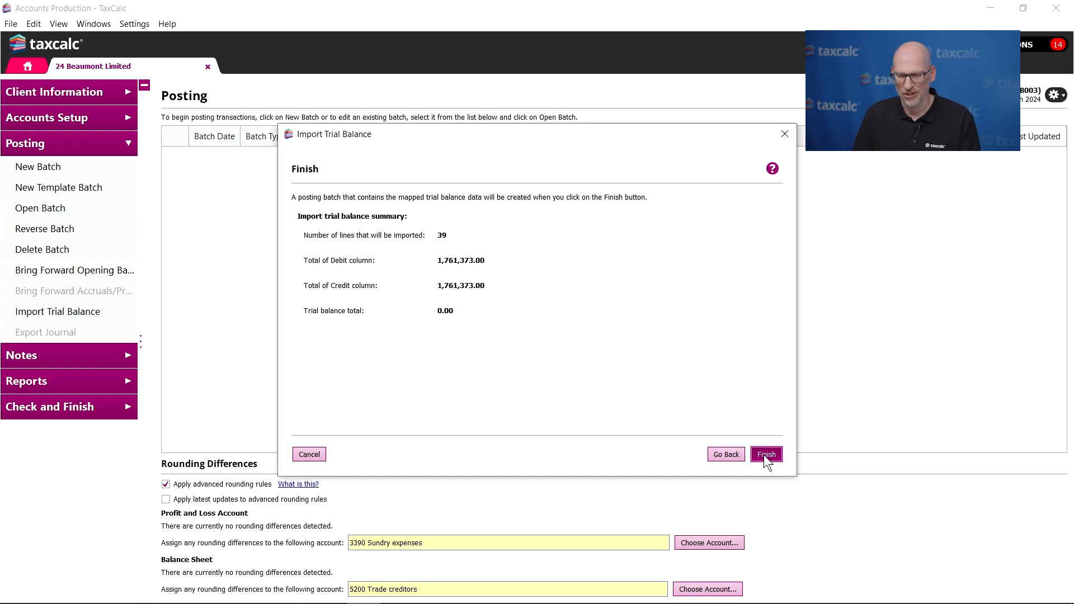
left_click(764, 390)
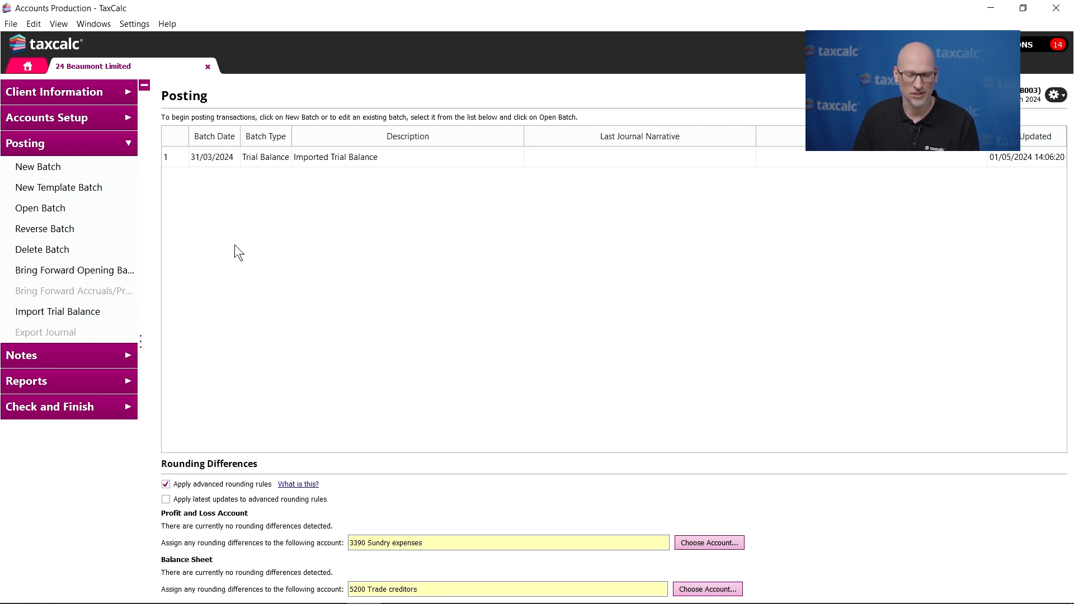
- Preview a template posting batch based on Last Years Trial Balance, and discard it after looking through its account lines
left_click(125, 189)
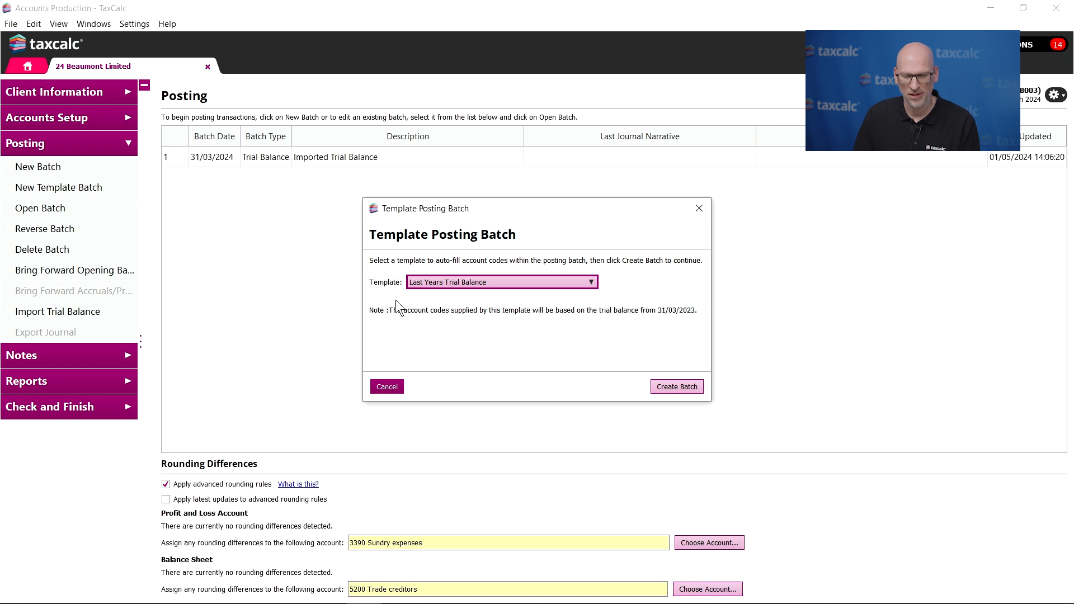
left_click(537, 281)
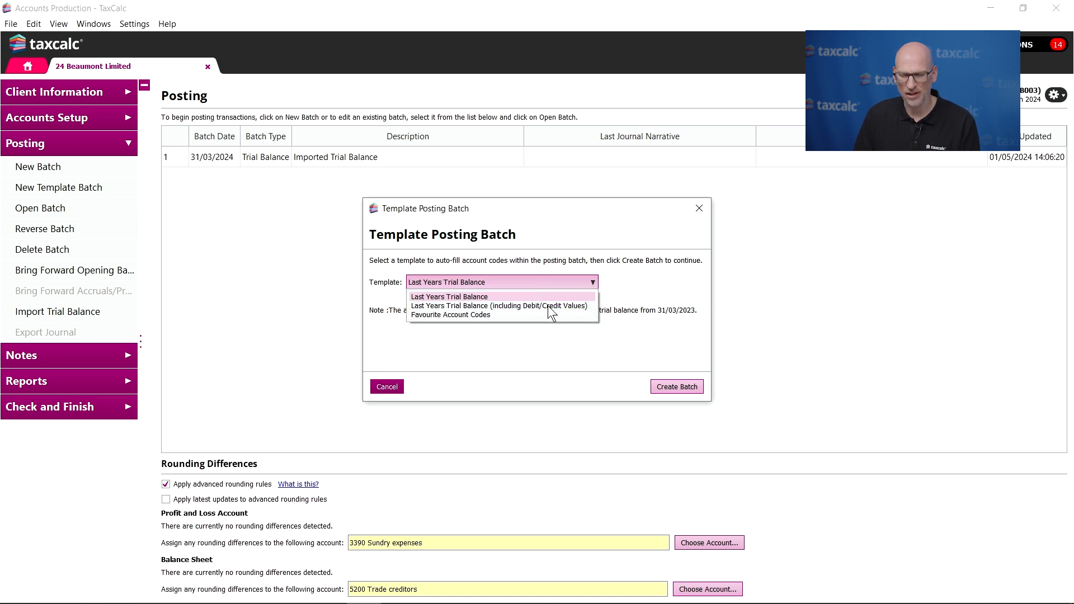
left_click(666, 384)
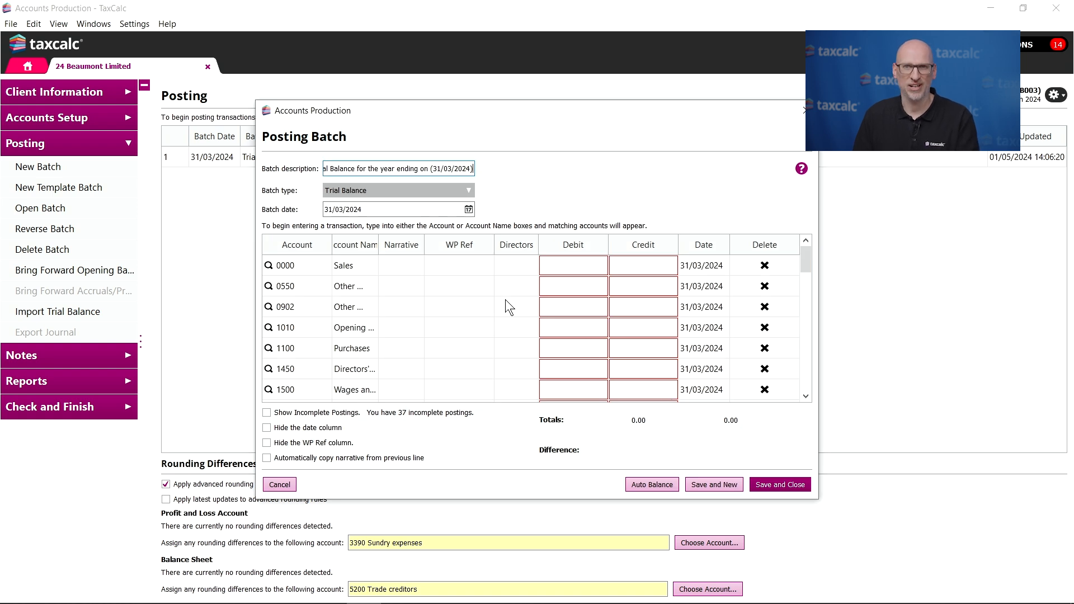
scroll(471, 293, "down", 2)
scroll(470, 296, "down", 4)
scroll(468, 304, "up", 5)
scroll(469, 303, "up", 1)
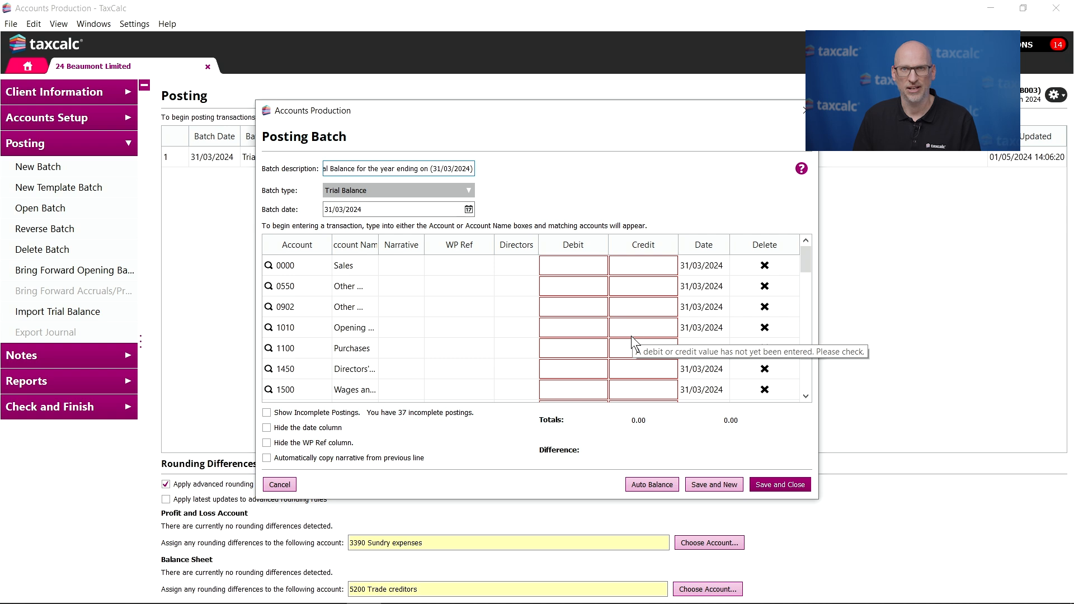
left_click(280, 485)
- Preview a template posting batch using Last Years Trial Balance (including Debit/Credit Values), and discard it after looking through its lines
left_click(114, 191)
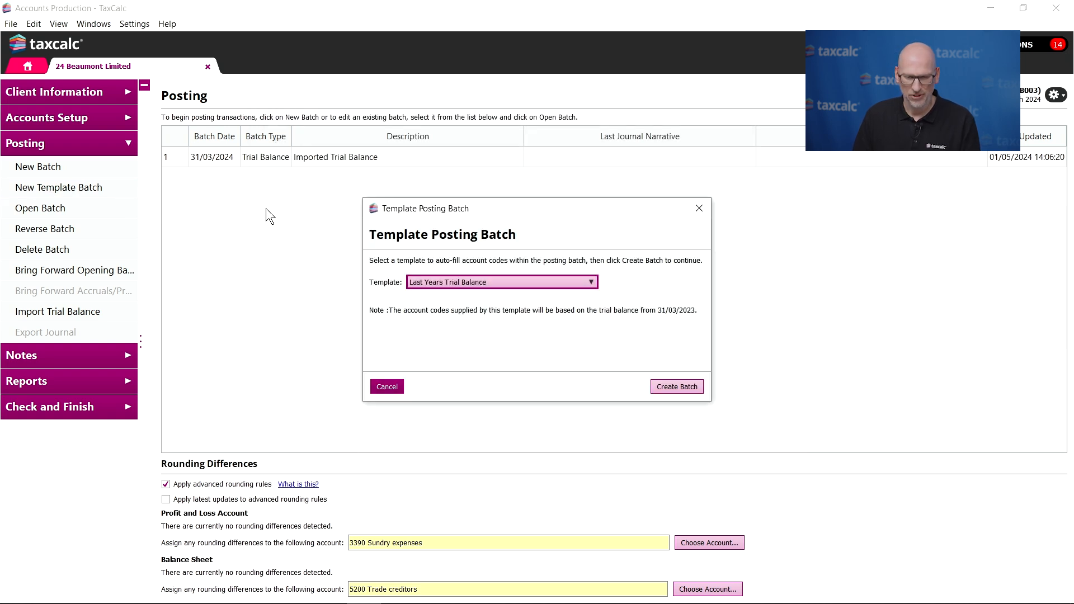
left_click(521, 280)
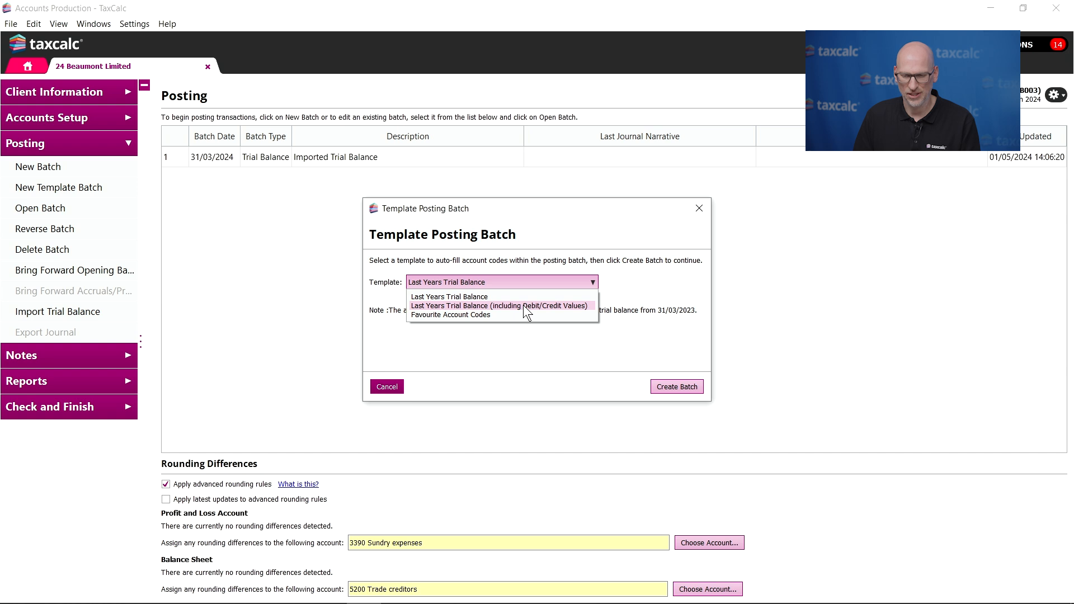
left_click(522, 306)
left_click(669, 386)
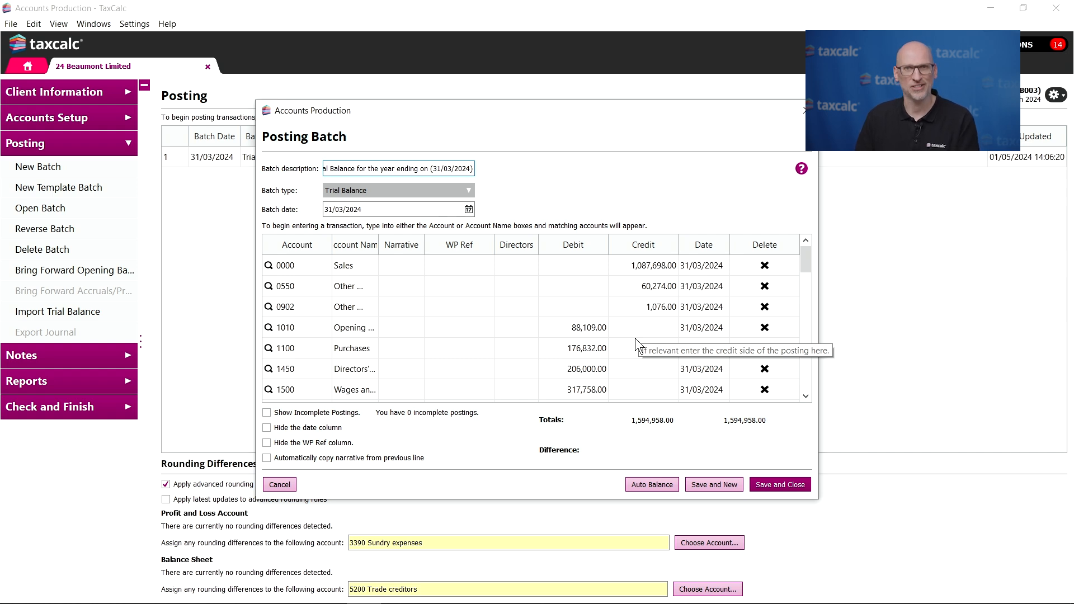
scroll(637, 337, "down", 10)
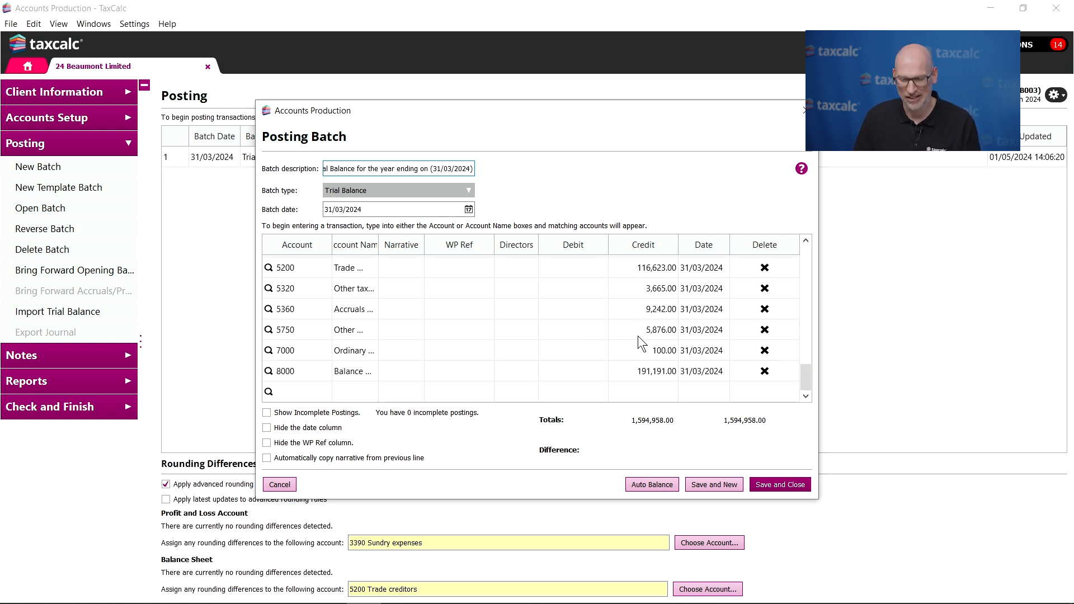
scroll(622, 339, "up", 10)
scroll(628, 339, "down", 4)
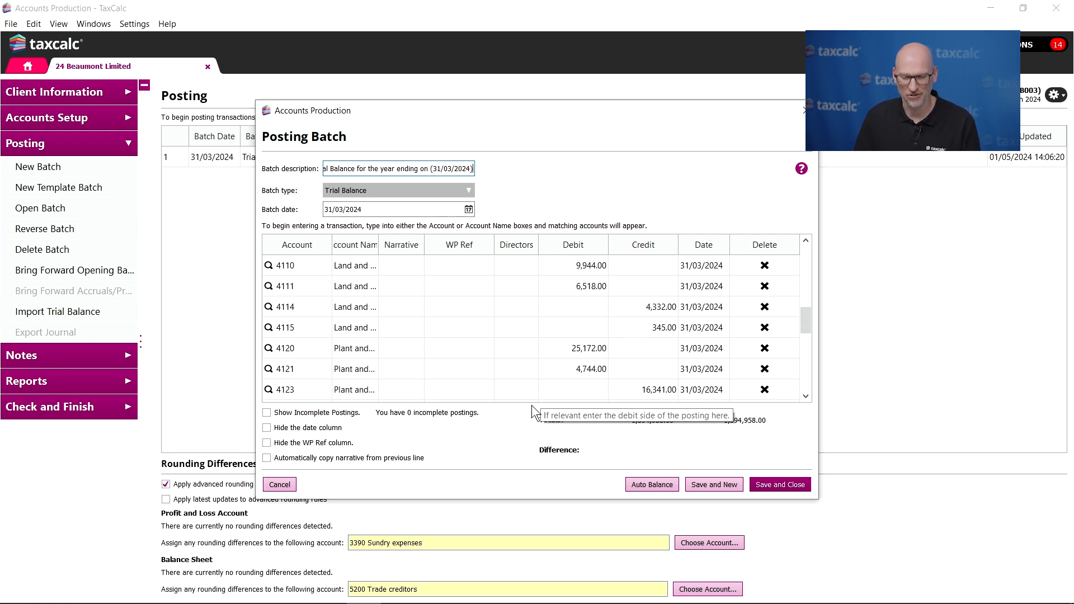
left_click(279, 485)
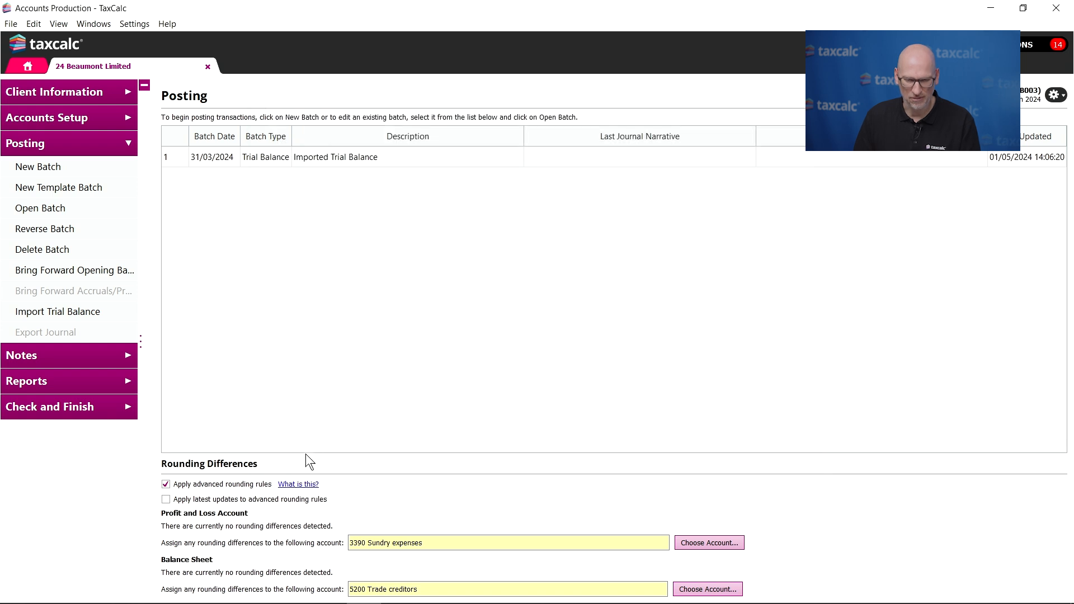
- Start another template posting batch and display the available template choices
left_click(119, 187)
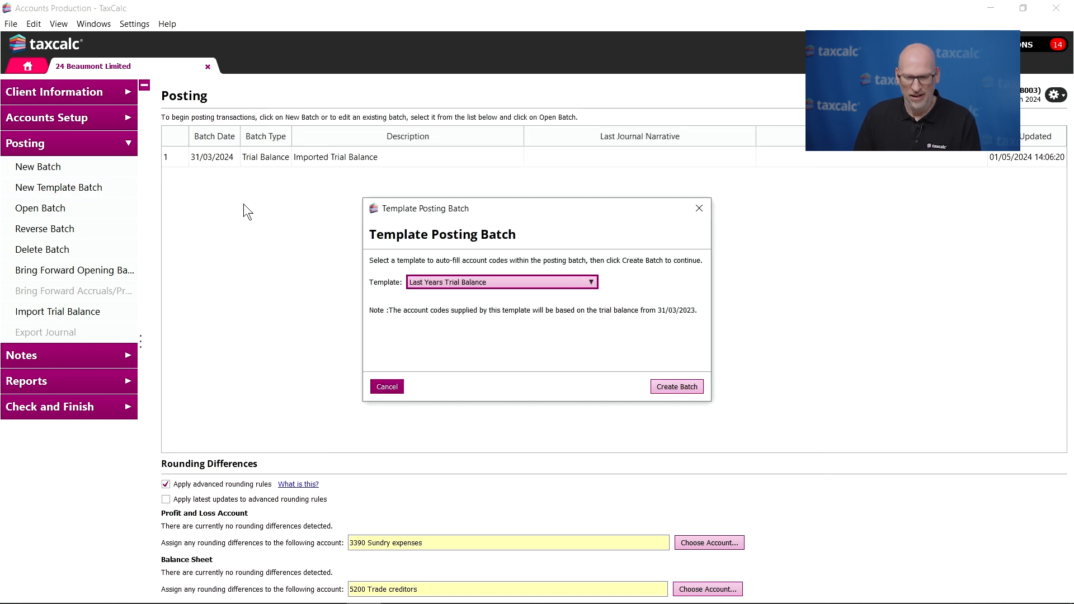
left_click(481, 281)
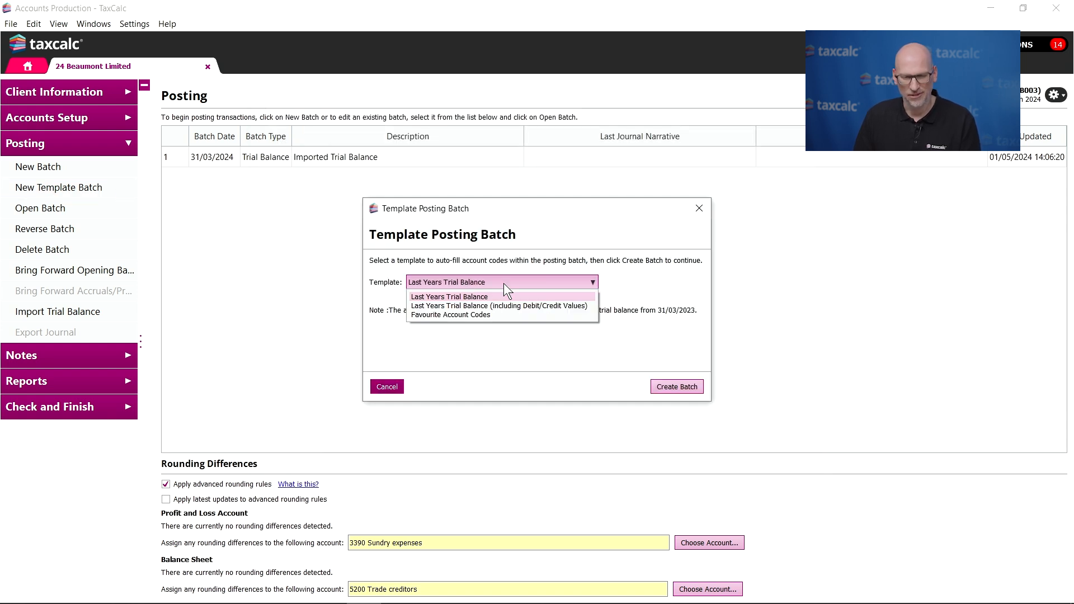
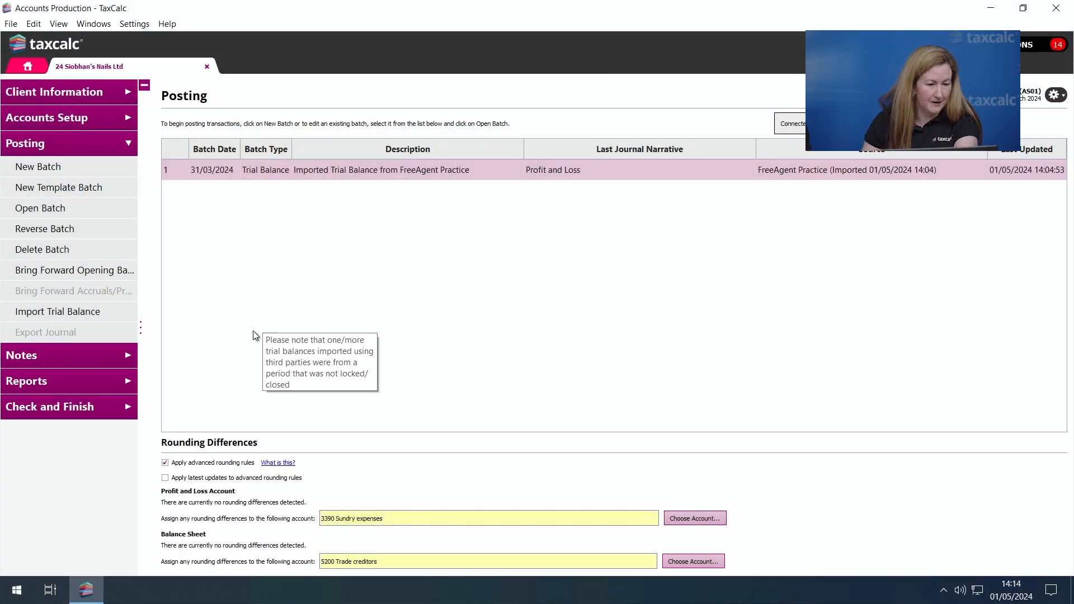
- Generate the Full Financial Statements report for the client and switch it to edit mode
left_click(111, 386)
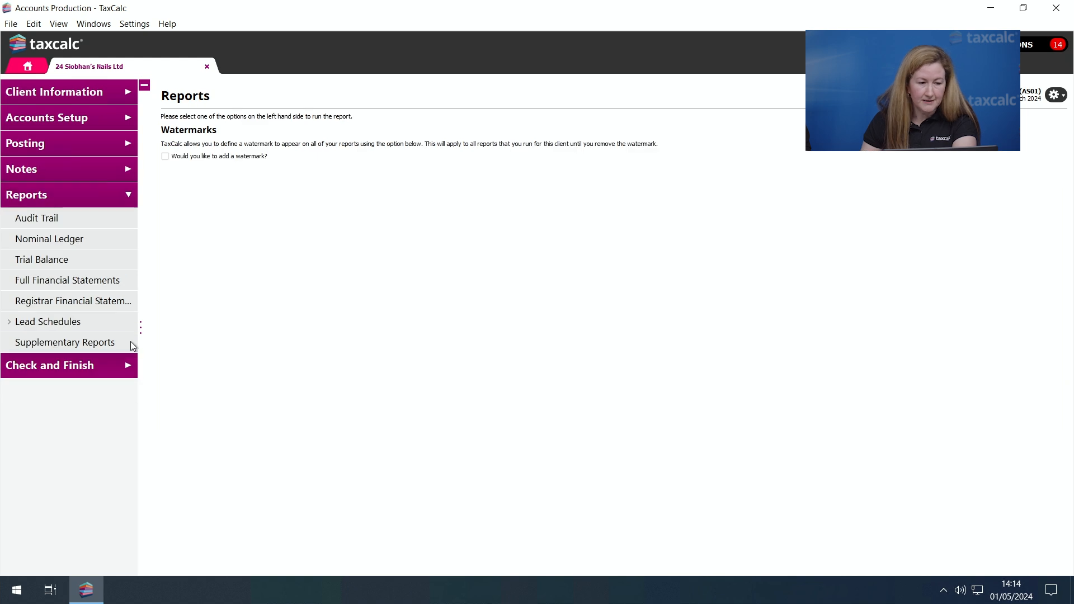
left_click(108, 287)
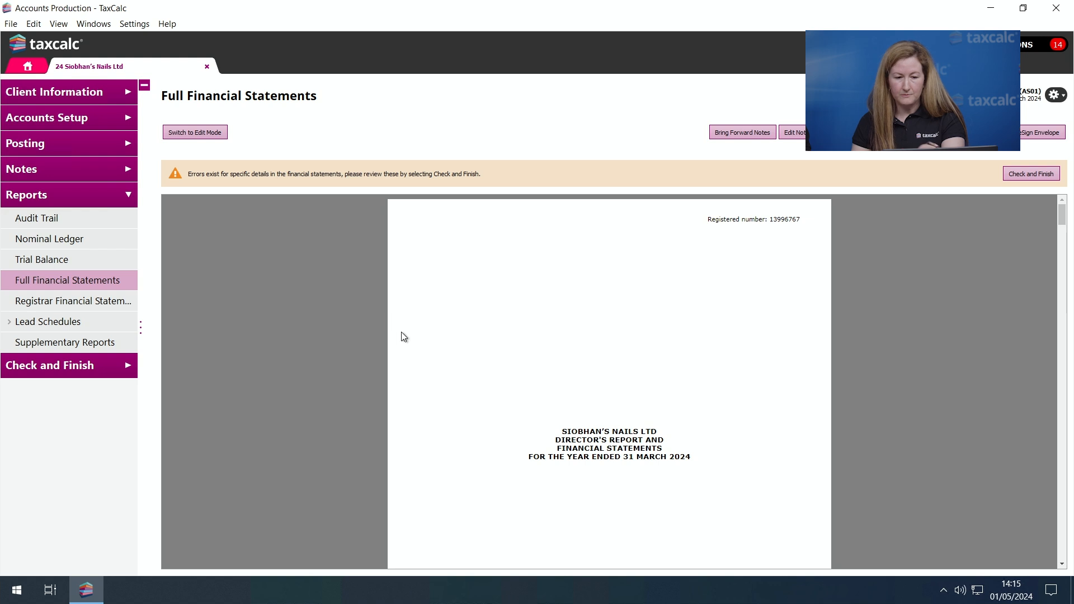
left_click(207, 133)
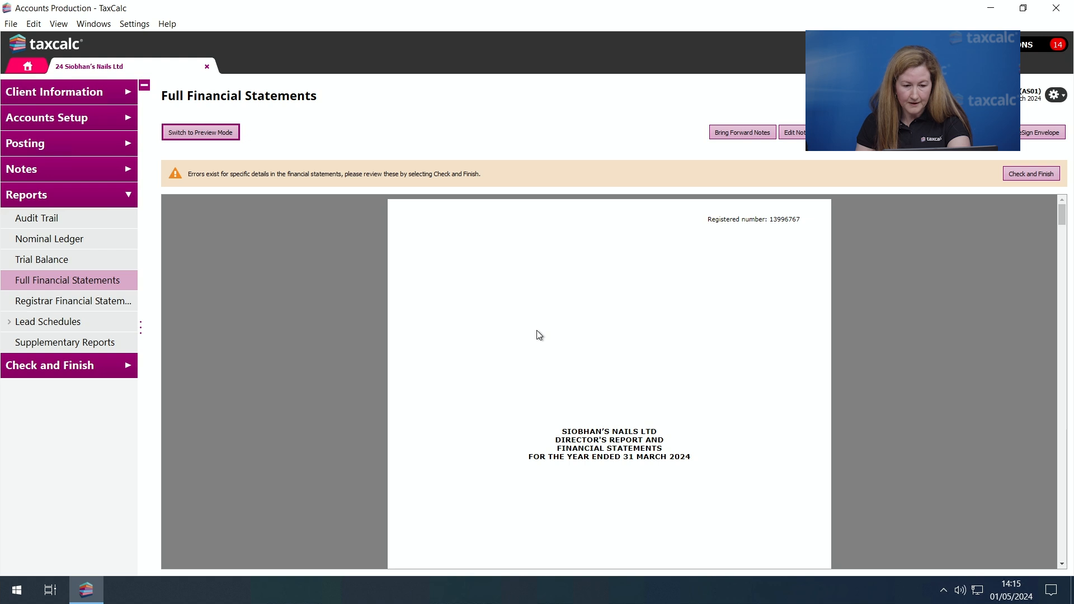
- Drill down from the 2024 cost of sales in the Profit and Loss Account to account 1450 Directors' salaries and open its posting batch
scroll(539, 335, "down", 5)
scroll(540, 335, "down", 10)
scroll(539, 335, "down", 8)
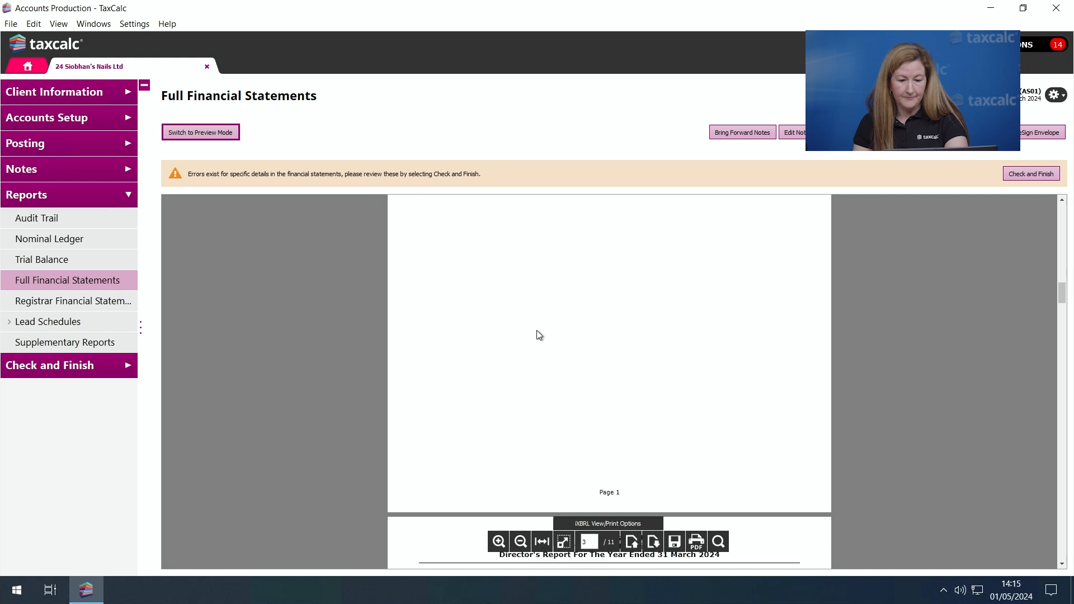
scroll(539, 336, "down", 5)
scroll(537, 336, "down", 6)
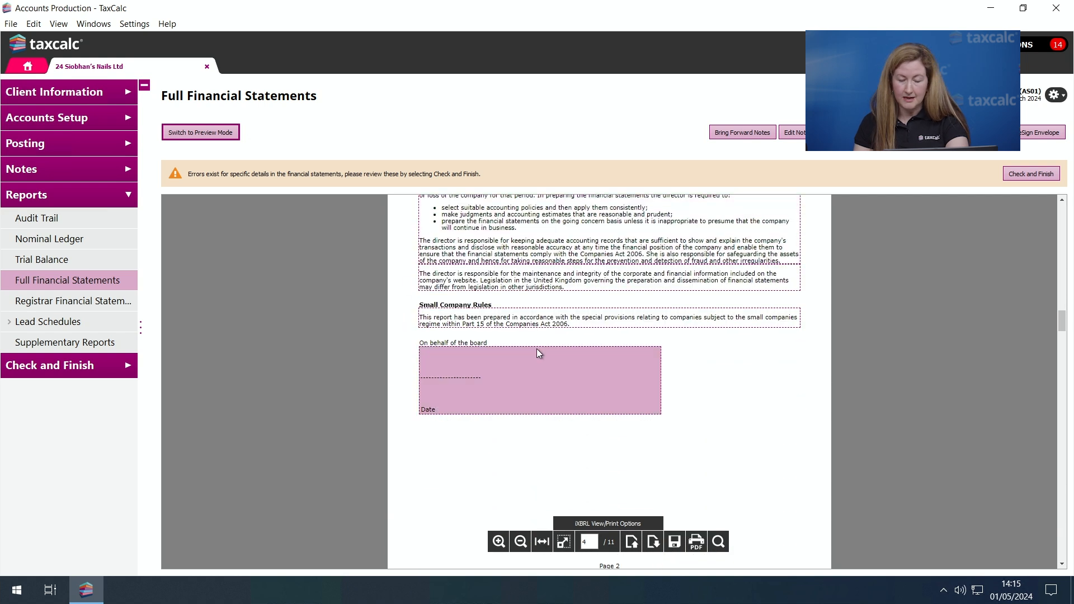
scroll(538, 347, "down", 8)
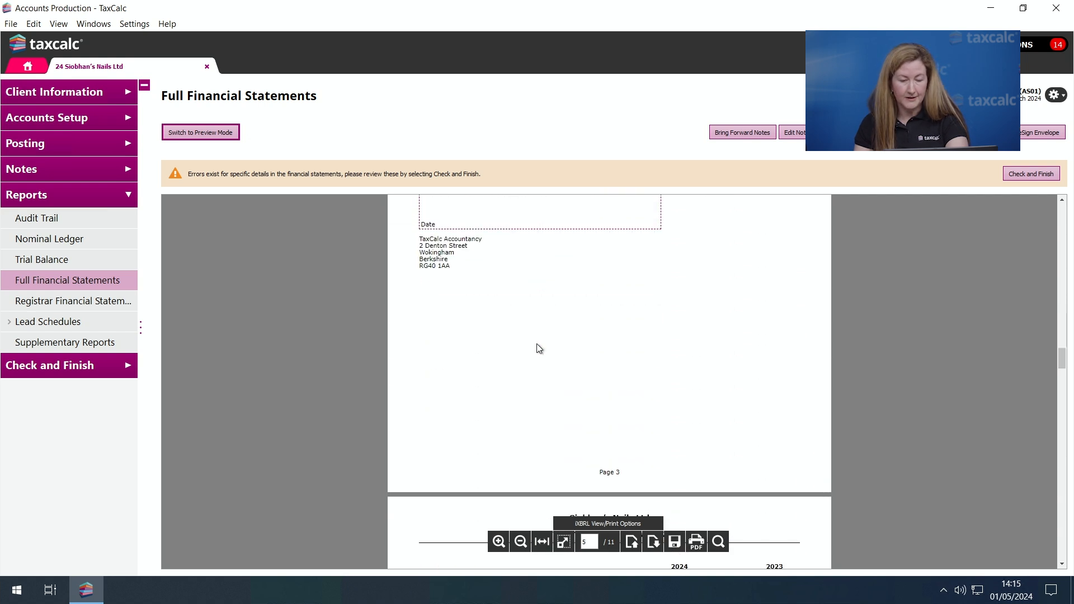
scroll(539, 349, "down", 1)
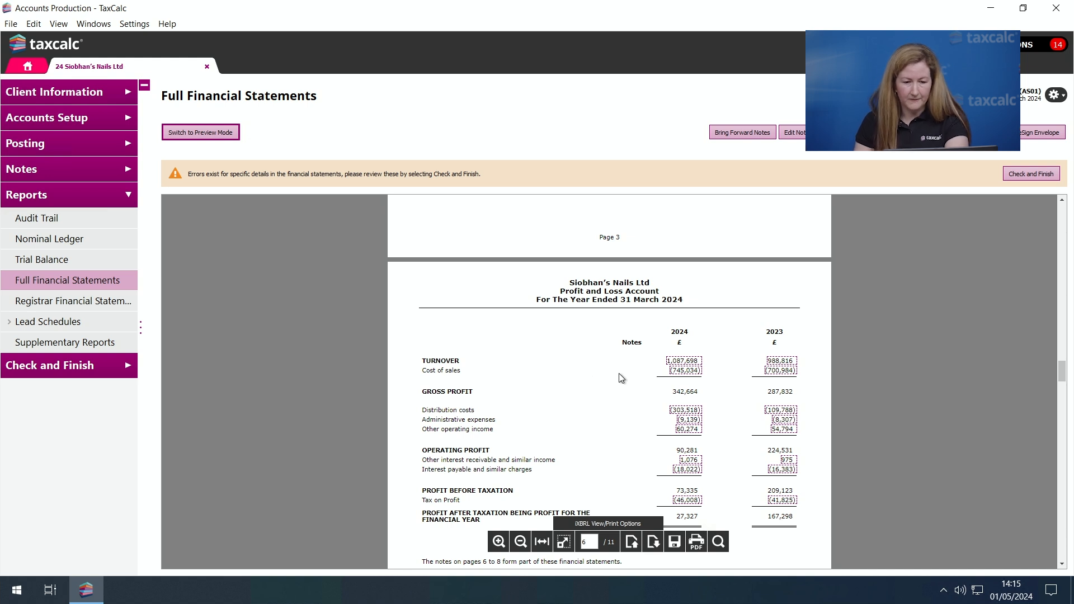
scroll(618, 373, "down", 1)
left_click(688, 338)
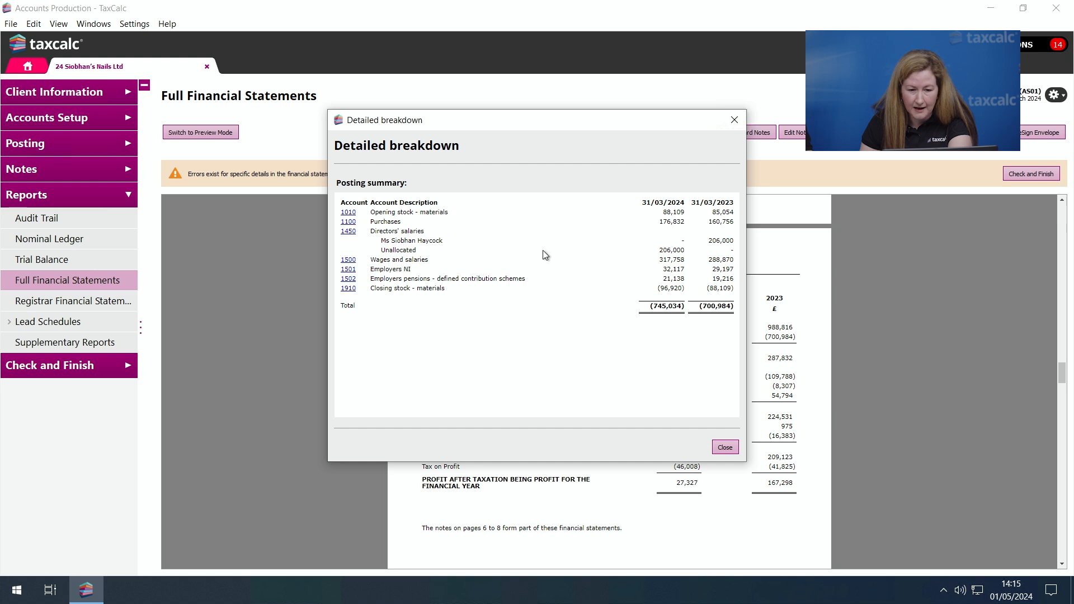
left_click(347, 232)
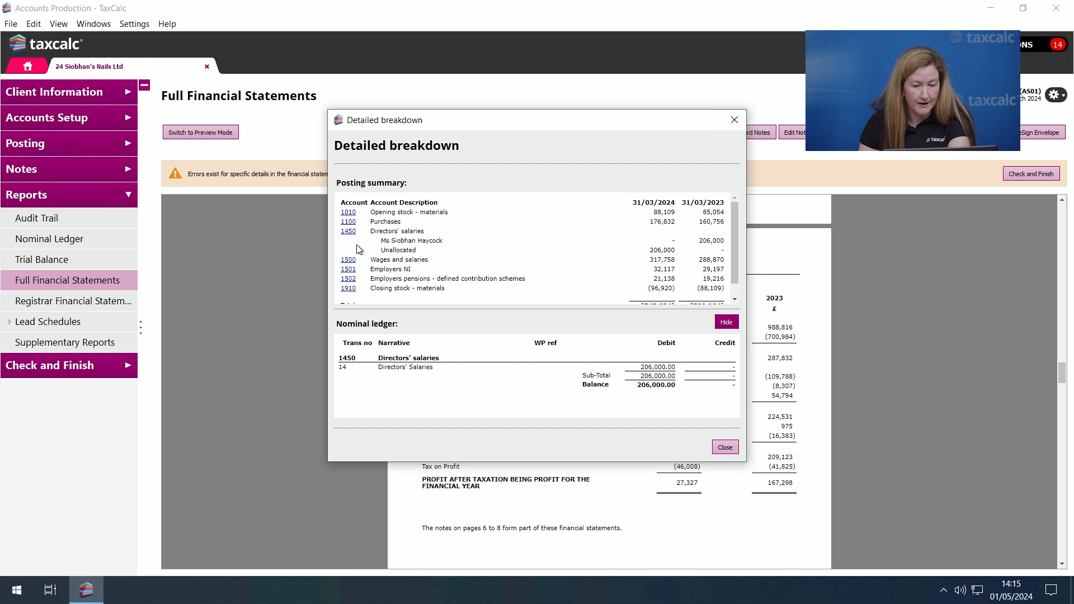
left_click(388, 369)
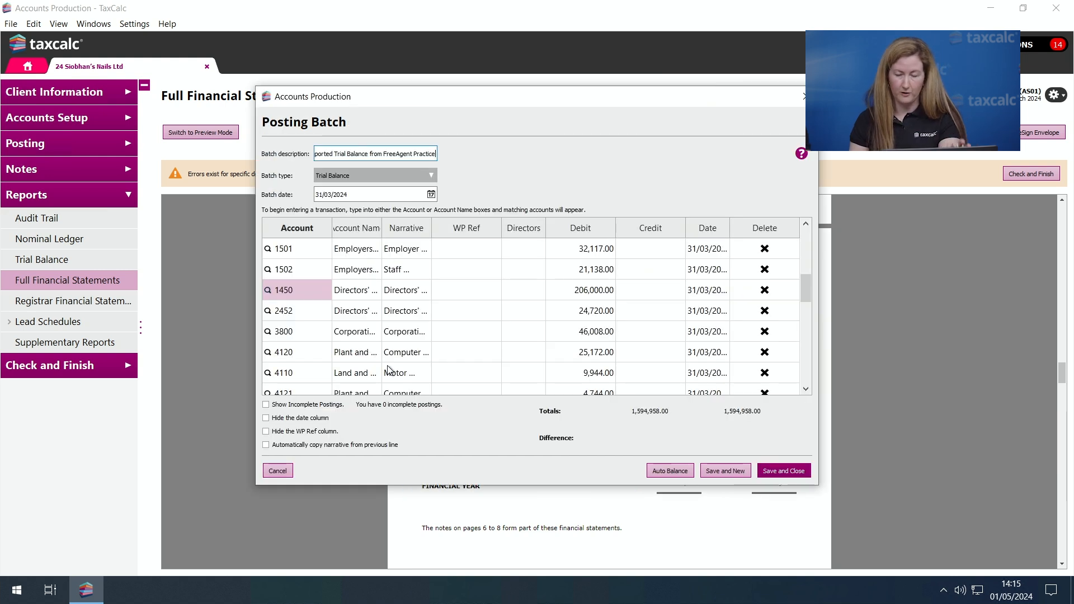
- Assign the company's director to the posting lines for accounts 1450 and 2452
left_click(509, 291)
left_click(530, 296)
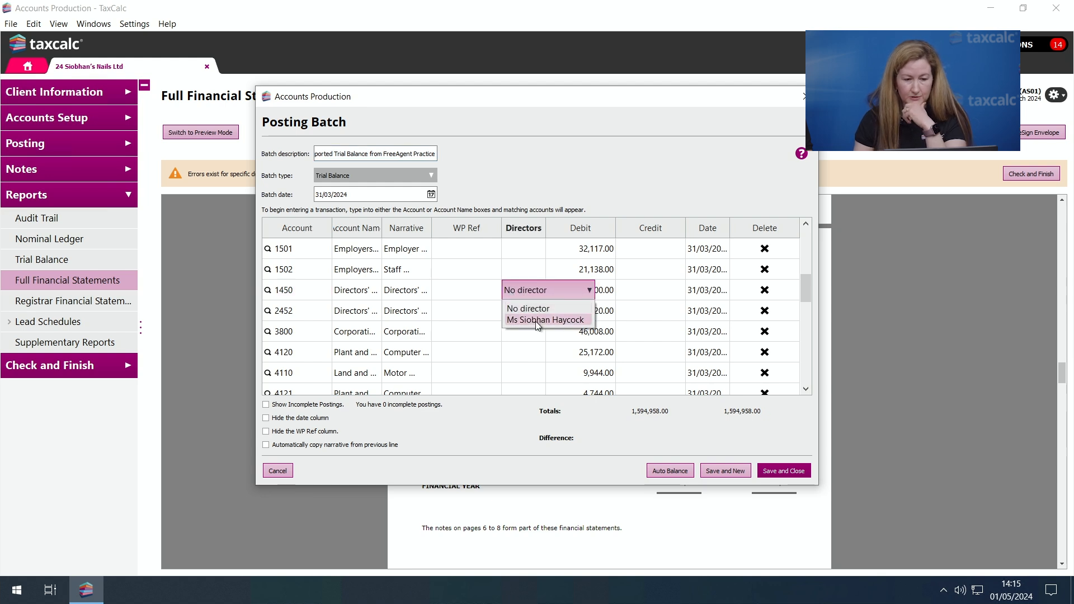
left_click(536, 321)
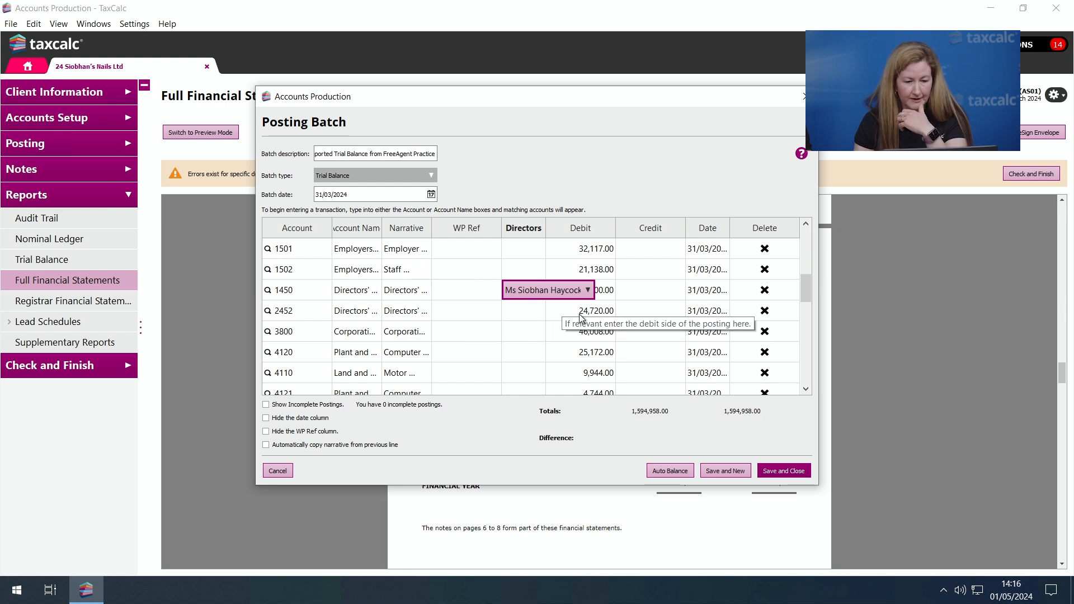
left_click(529, 315)
left_click(534, 315)
left_click(532, 344)
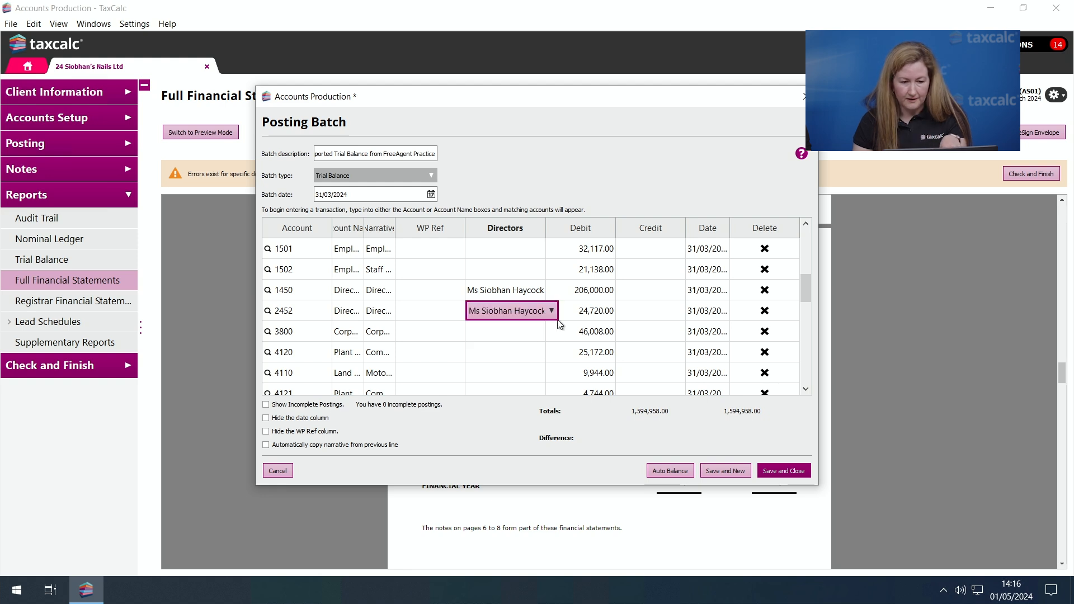
- Set the debit amount of the account 2452 posting line to 4,720.00
left_click(584, 311)
left_click(580, 314)
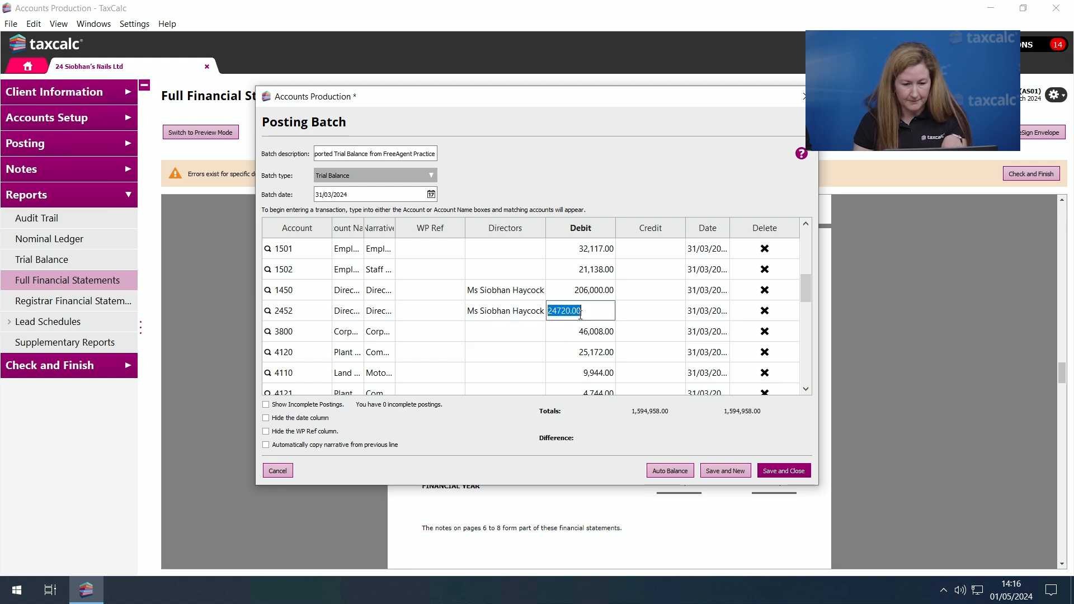
left_click(550, 311)
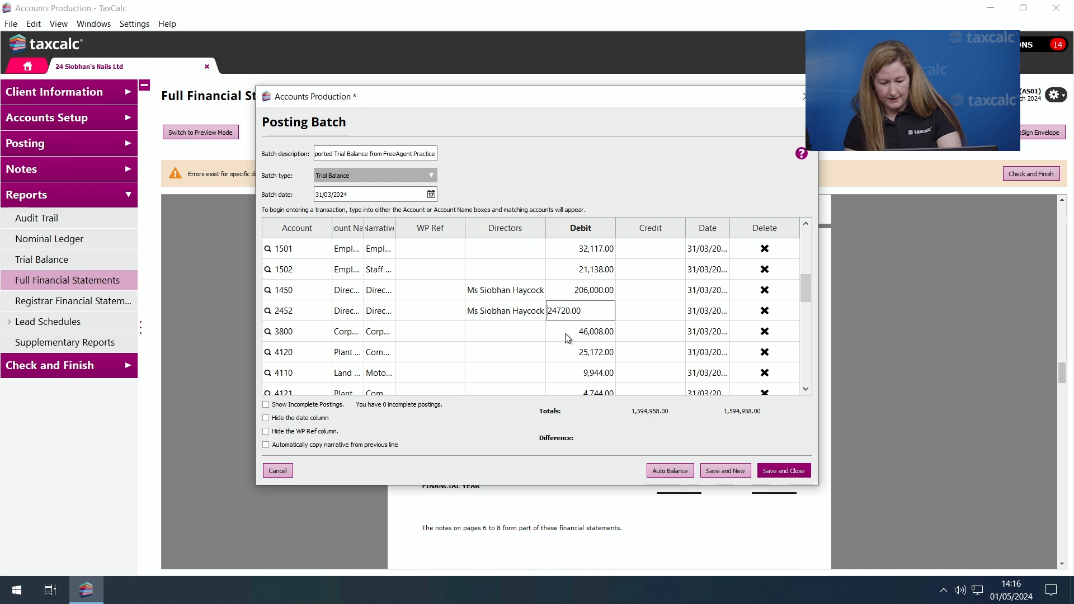
key("BackSpace")
key("Tab")
left_click(608, 349)
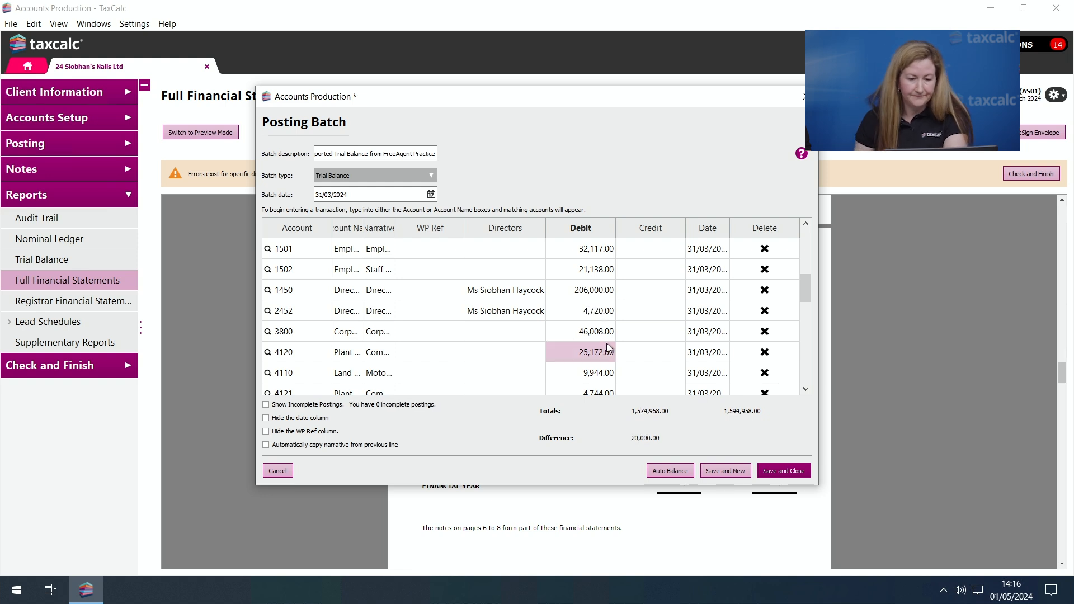
- Auto balance the batch, recode the 9999 suspense line to 1500 Wages and salaries (Cost of sales), and save it, closing the detailed breakdown
left_click(670, 469)
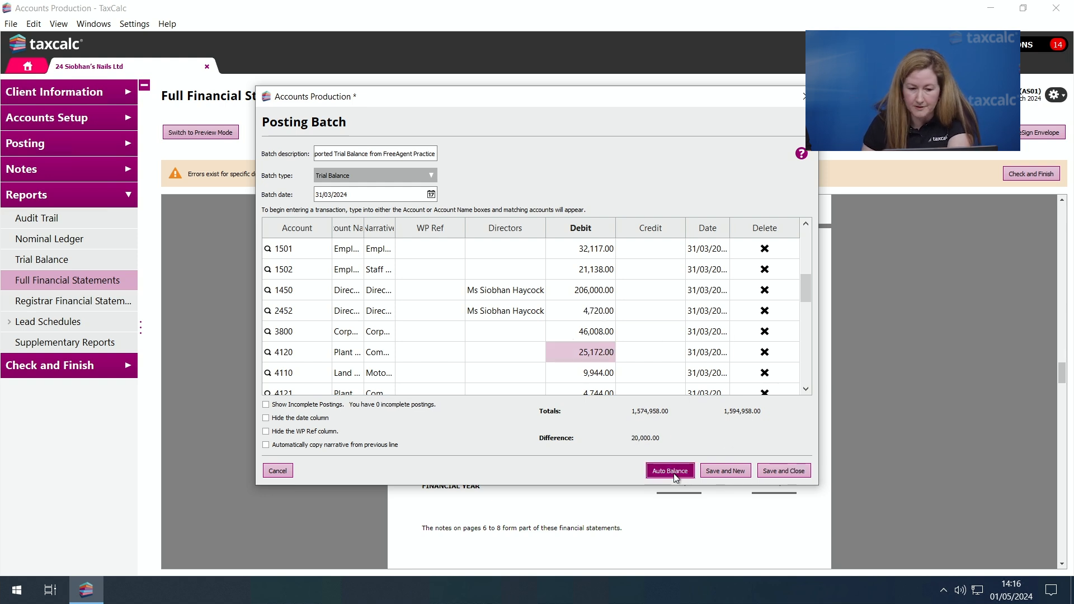
left_click_drag(803, 285, 806, 372)
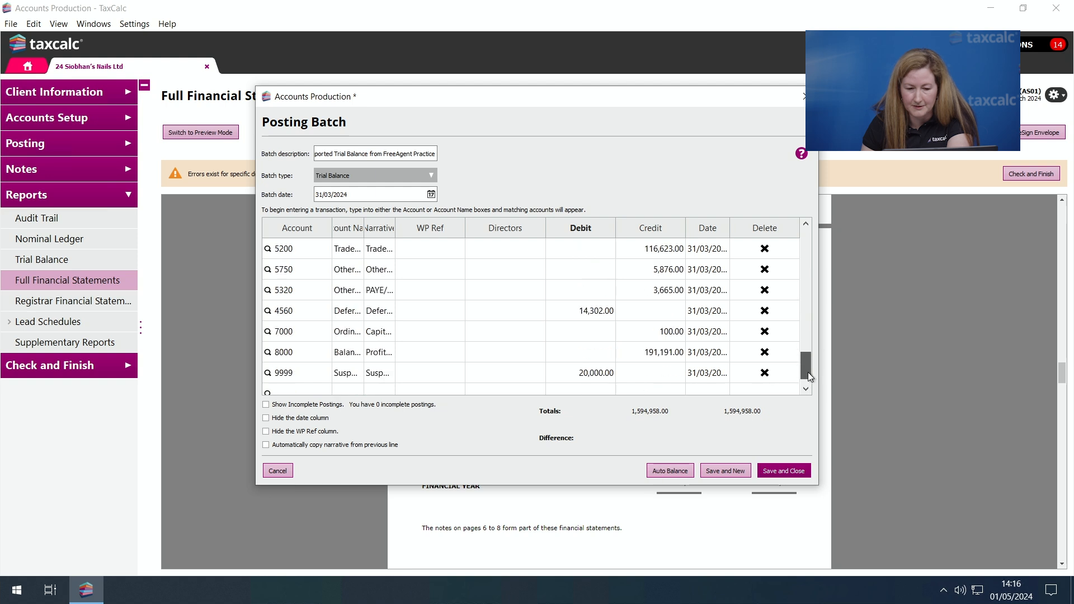
left_click(313, 367)
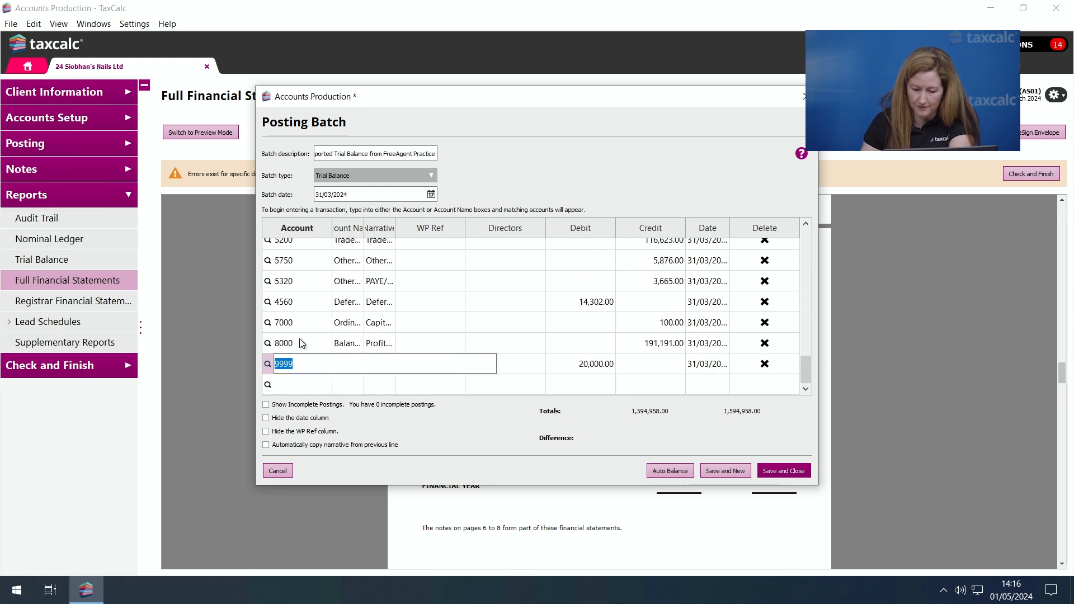
type("1500")
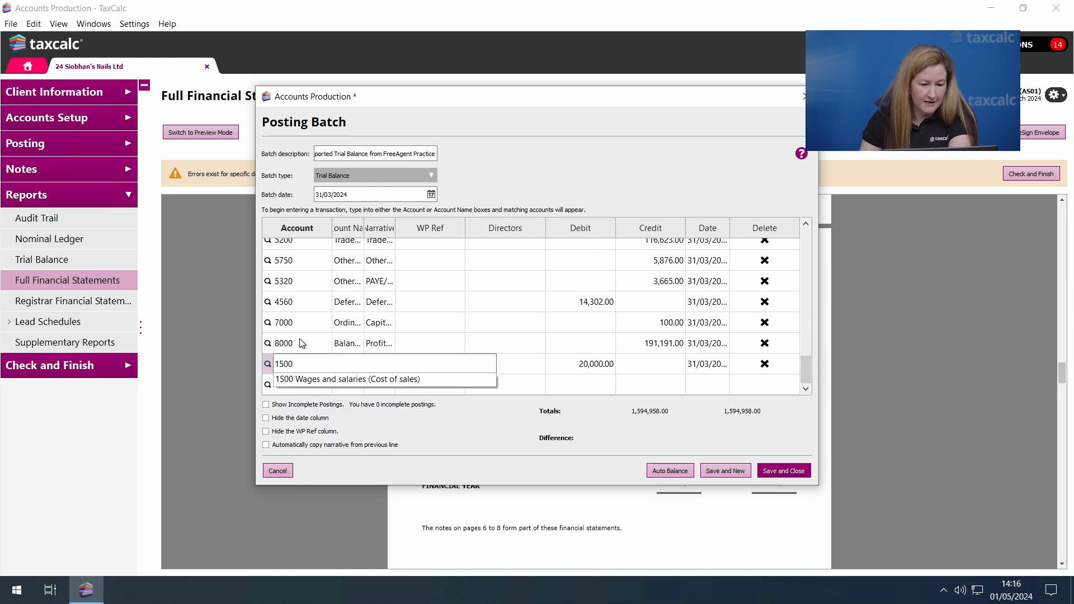
left_click(338, 380)
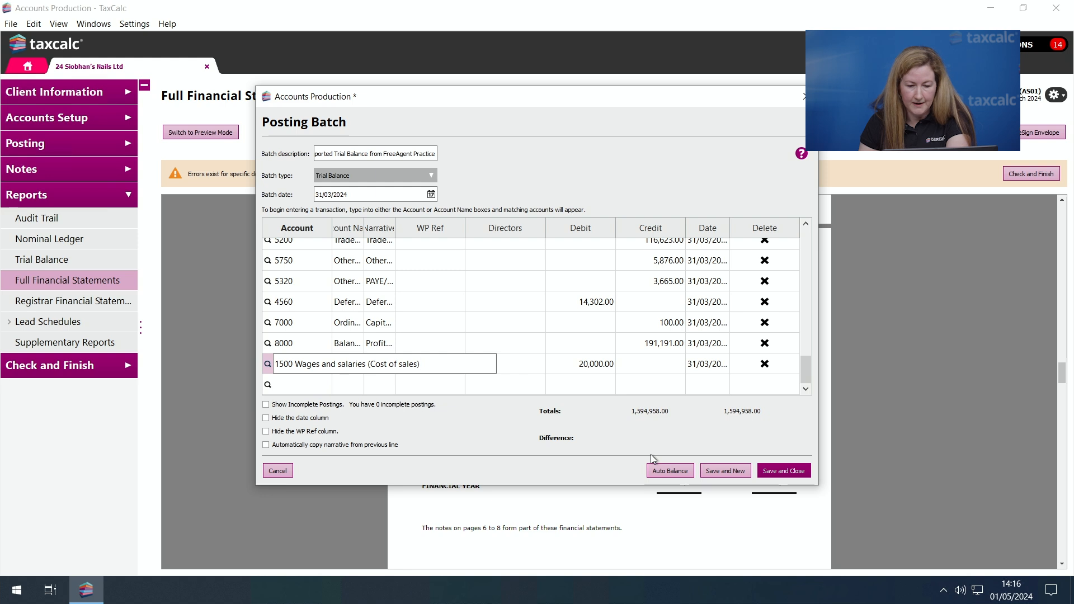
left_click(794, 471)
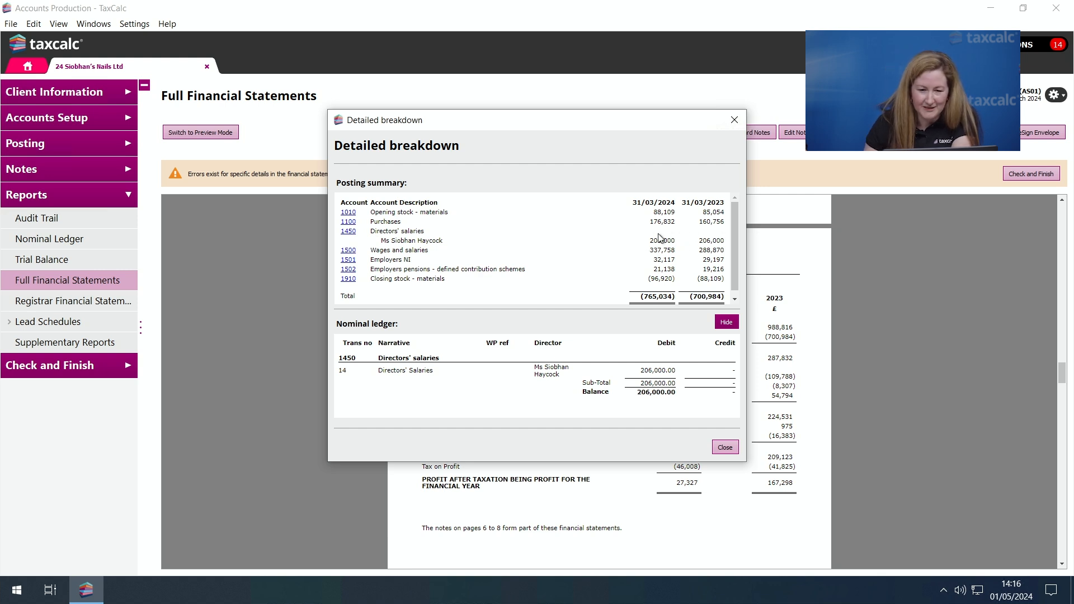
left_click(727, 447)
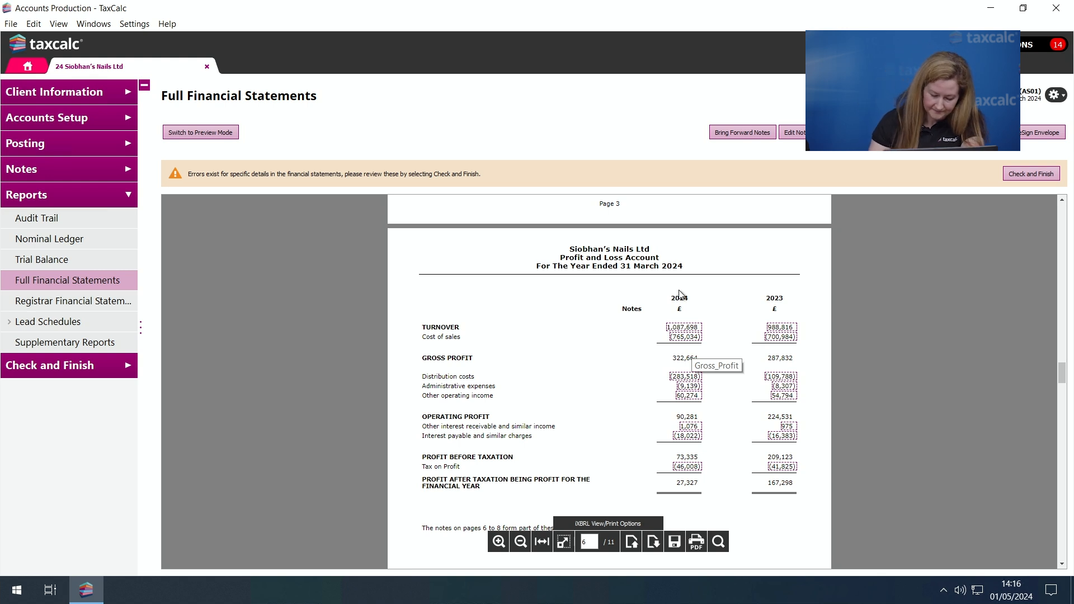
- Look at the Profit and Loss Account page in preview mode and return to edit mode
scroll(680, 295, "down", 1)
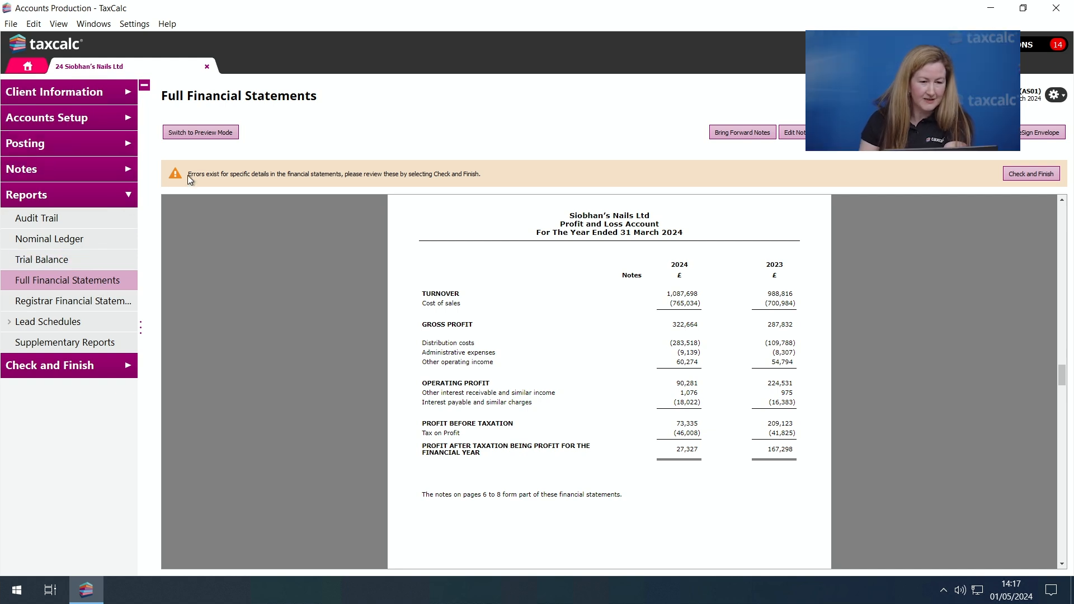
left_click(210, 133)
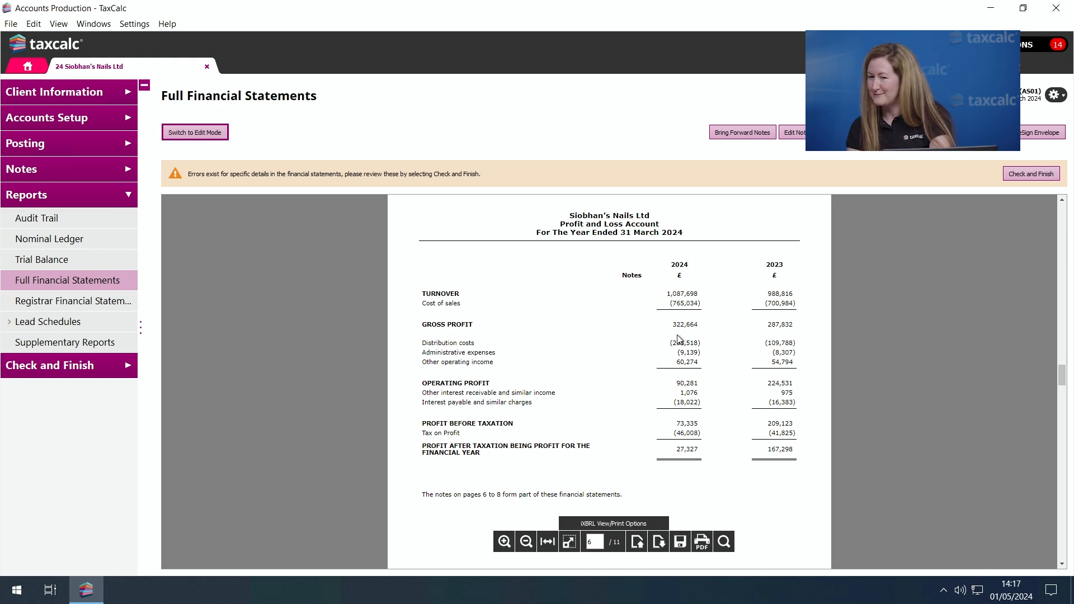
left_click(213, 135)
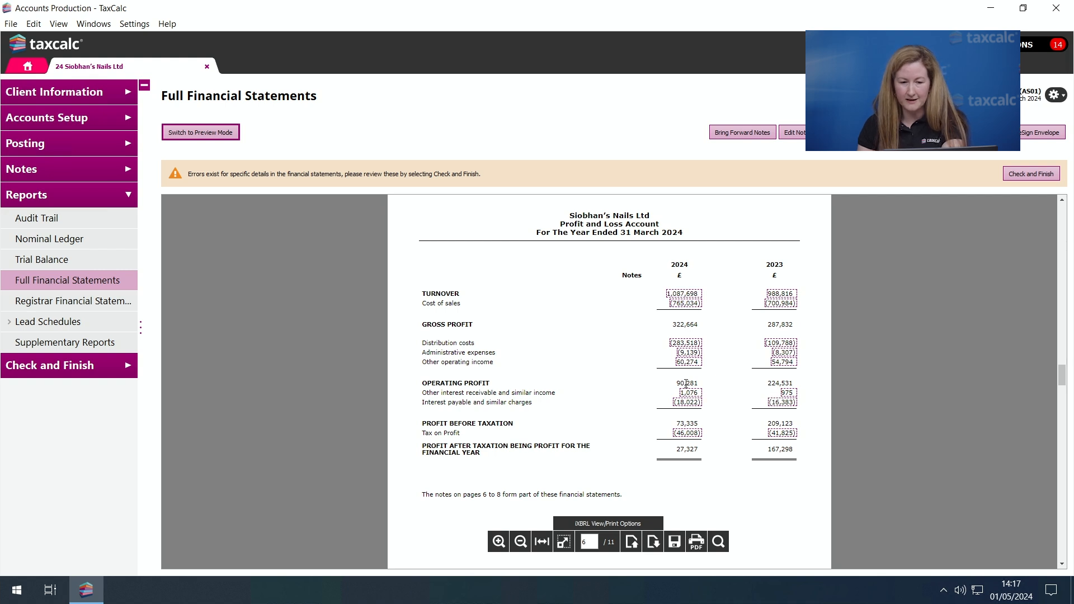
- Review the detailed breakdown behind the cost of sales figure and close it
scroll(686, 383, "down", 1)
left_click(698, 364)
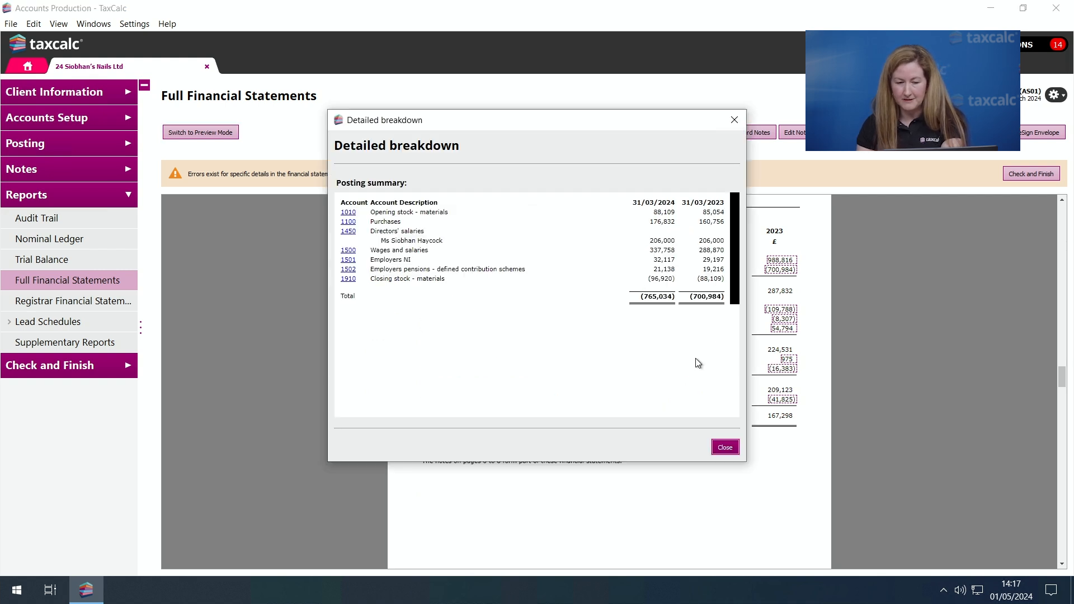
left_click(733, 120)
- Inspect the editable Called up share capital label and the Balance Sheet Approval note on the balance sheet, closing each without changes
scroll(663, 310, "down", 10)
scroll(663, 310, "down", 6)
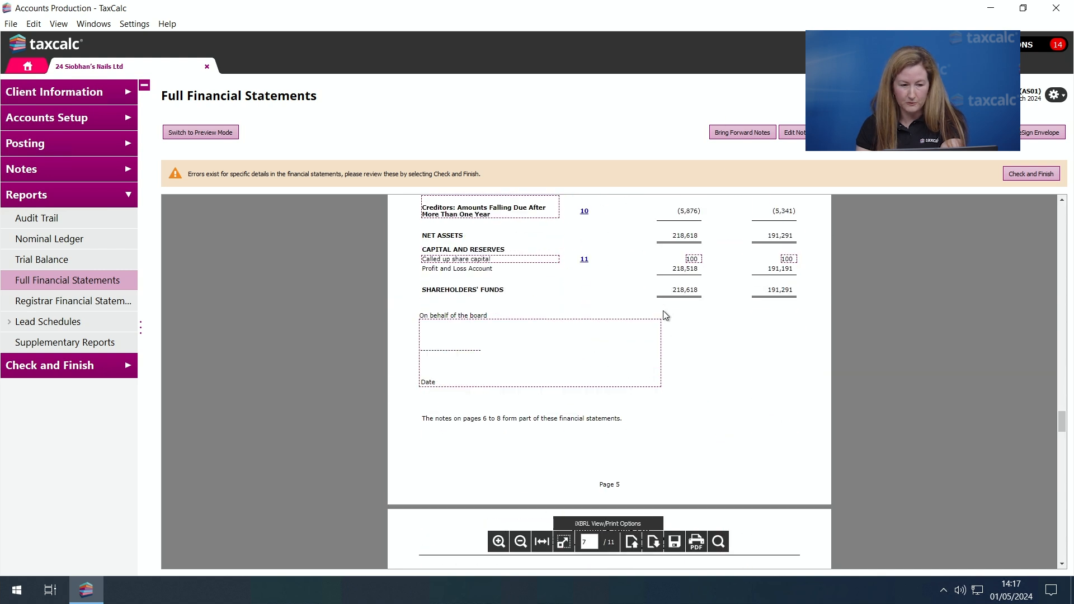
scroll(592, 364, "up", 2)
left_click(506, 393)
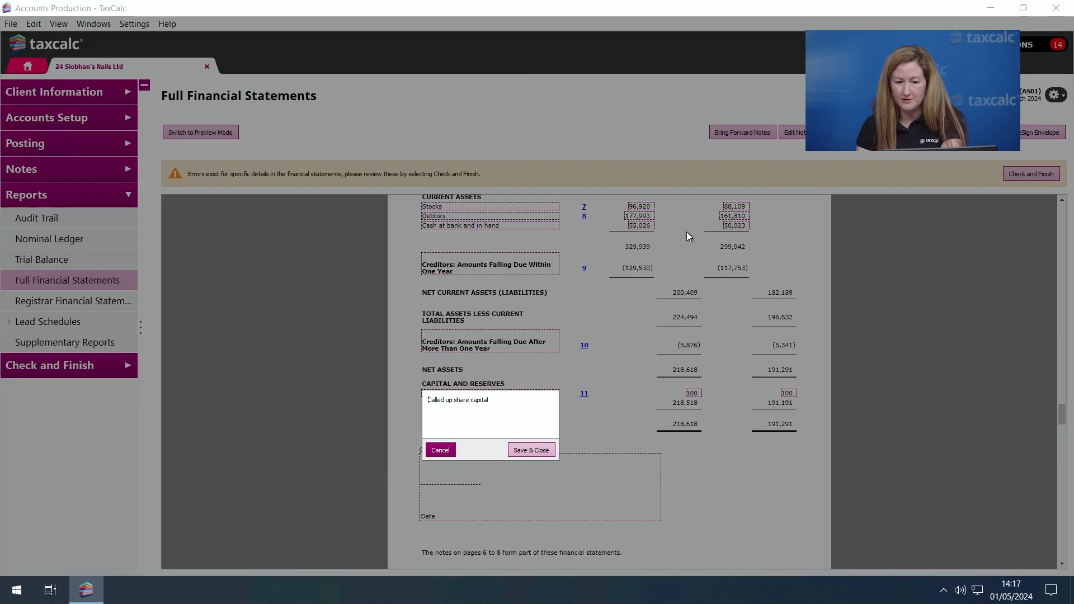
left_click(451, 448)
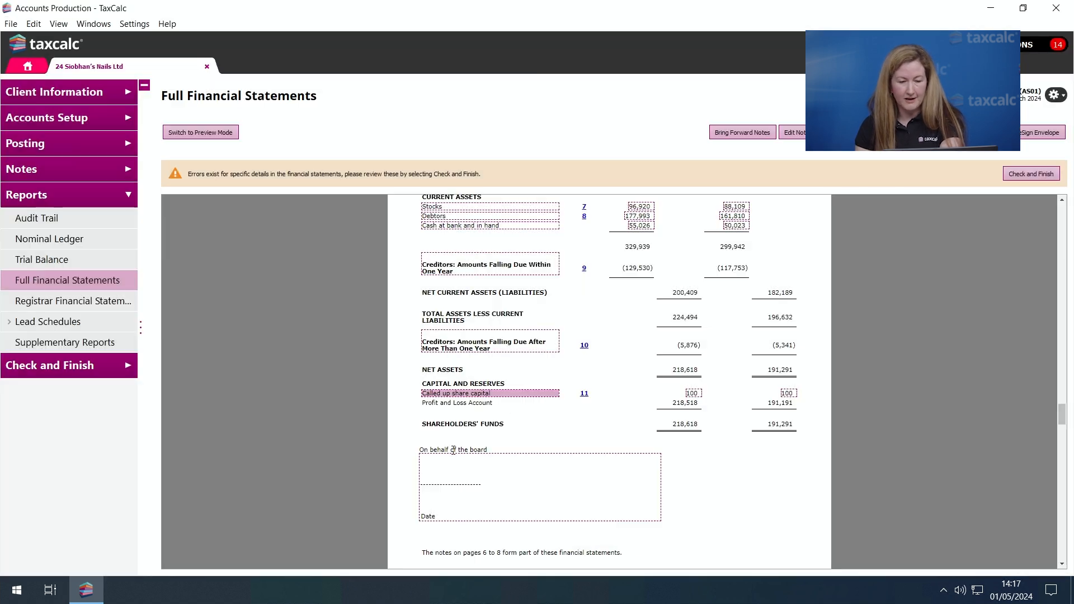
left_click(475, 511)
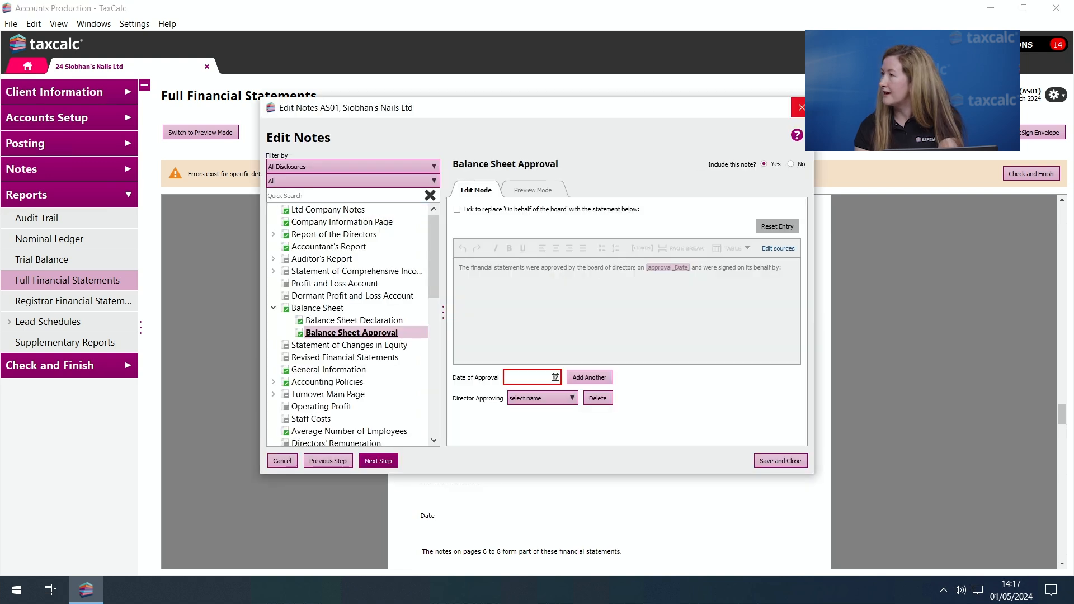
left_click(801, 108)
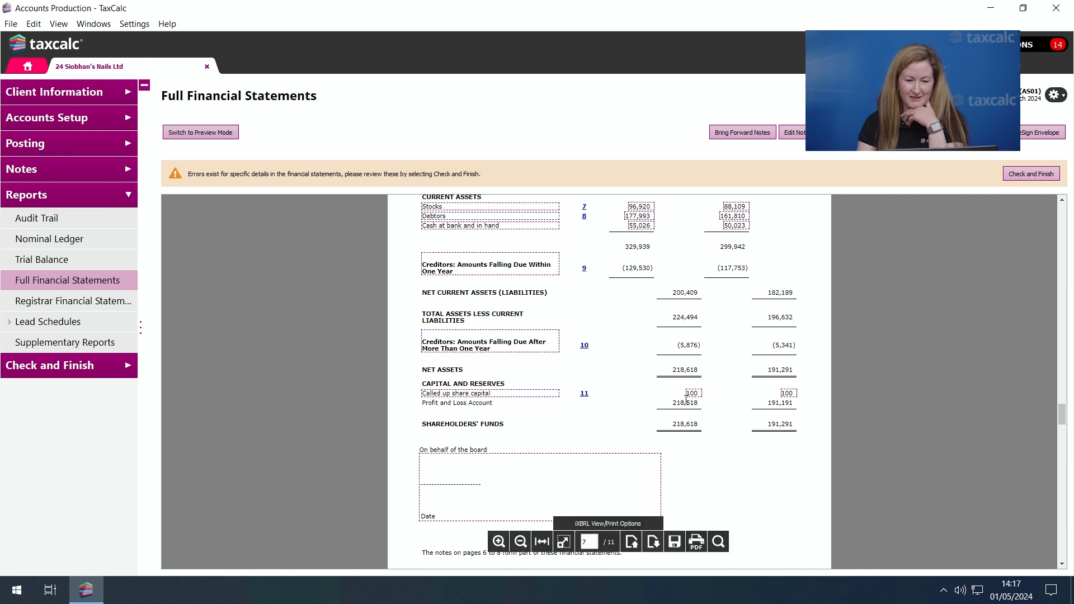
- View the Turnover accounting policy note from the notes pages and close it without changes
scroll(679, 393, "down", 3)
scroll(679, 394, "down", 6)
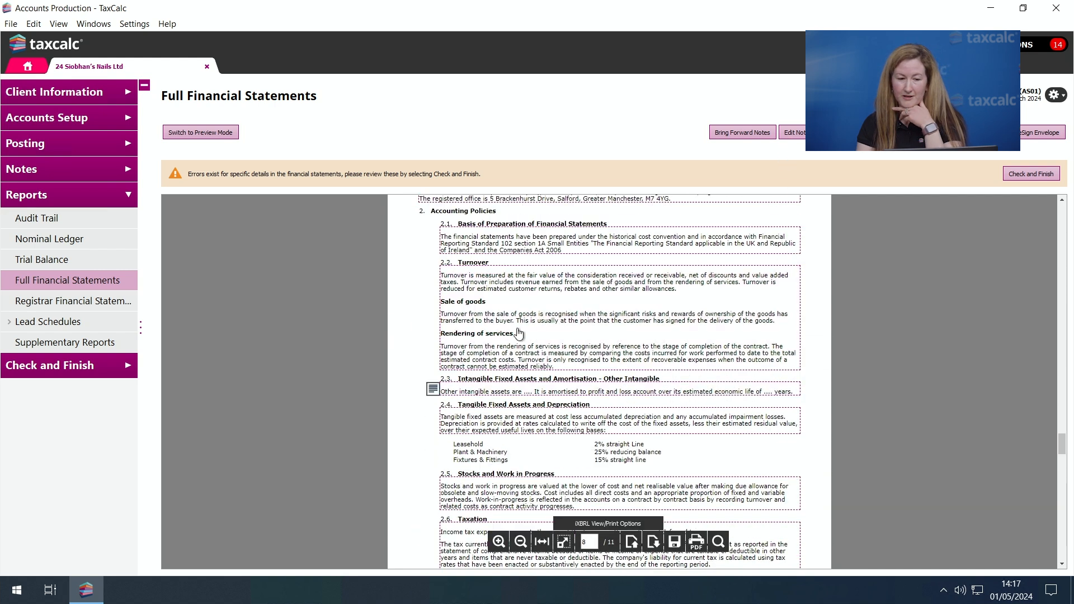
left_click(432, 276)
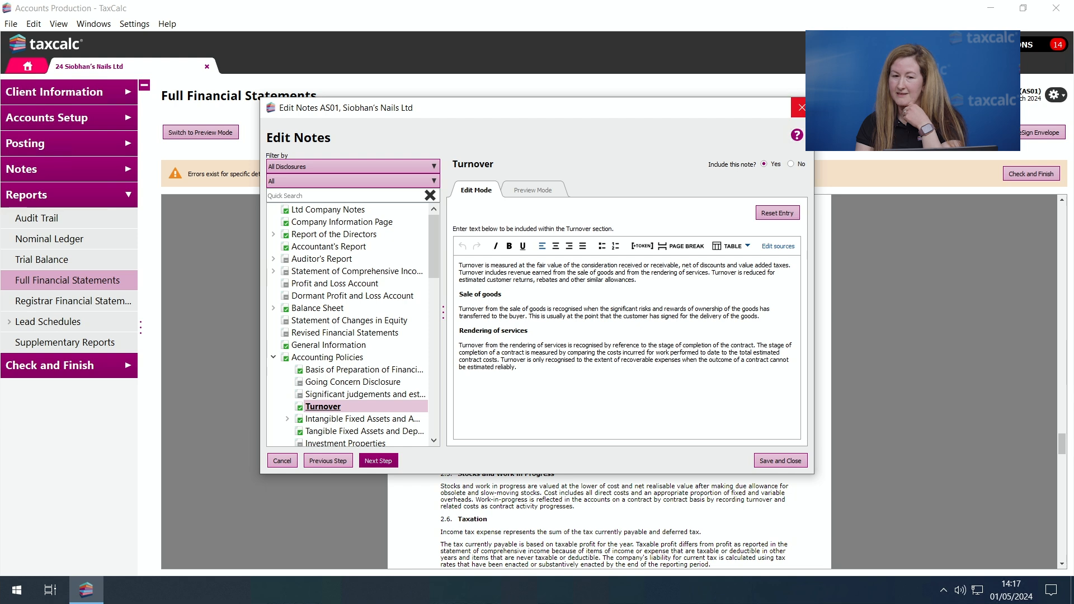
key("Escape")
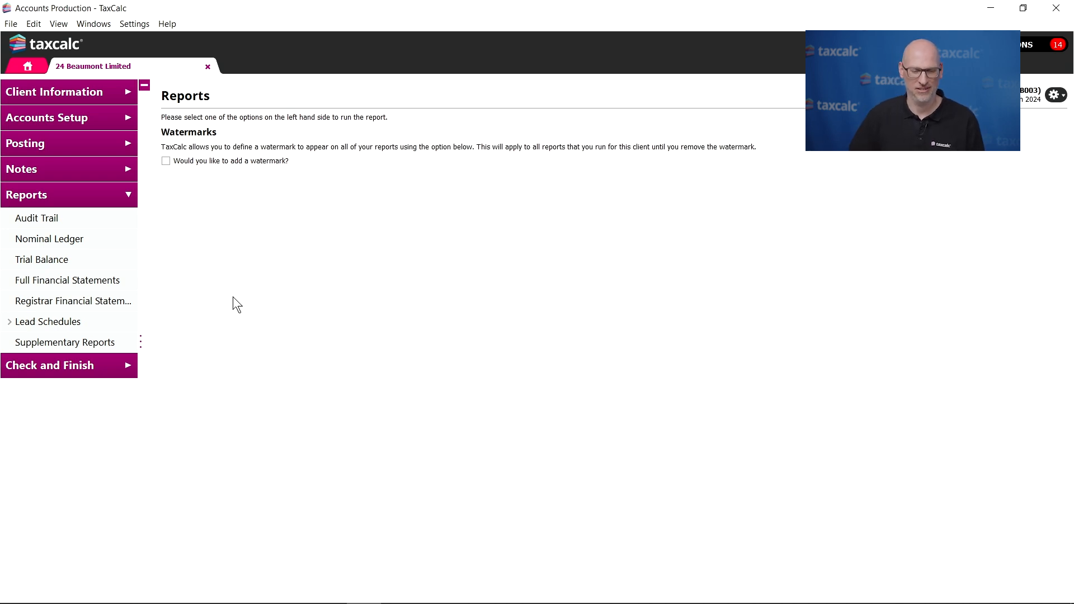
- Run the Trial Balance report with the periods ending 31/03/2023, 31/03/2022, 31/03/2021 and 31/03/2020 added and figures rounded to the pound
left_click(124, 255)
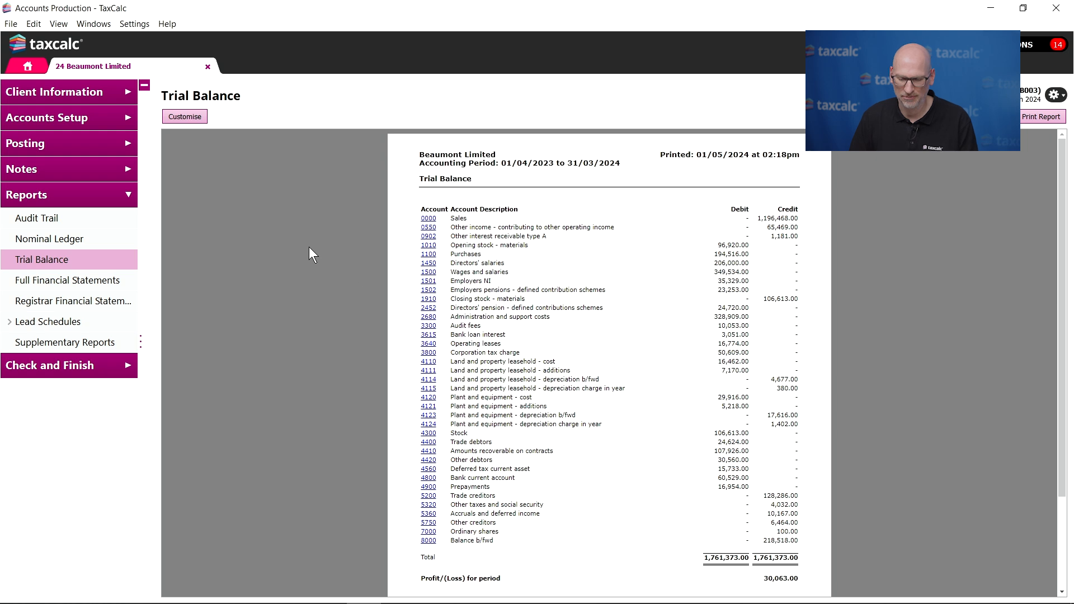
left_click(202, 116)
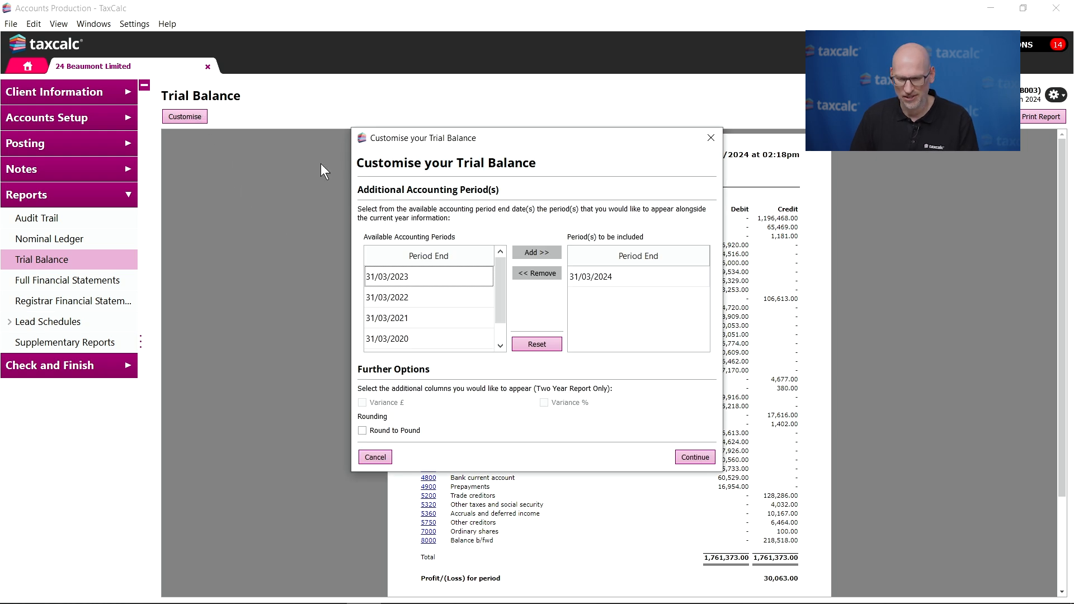
left_click(476, 275)
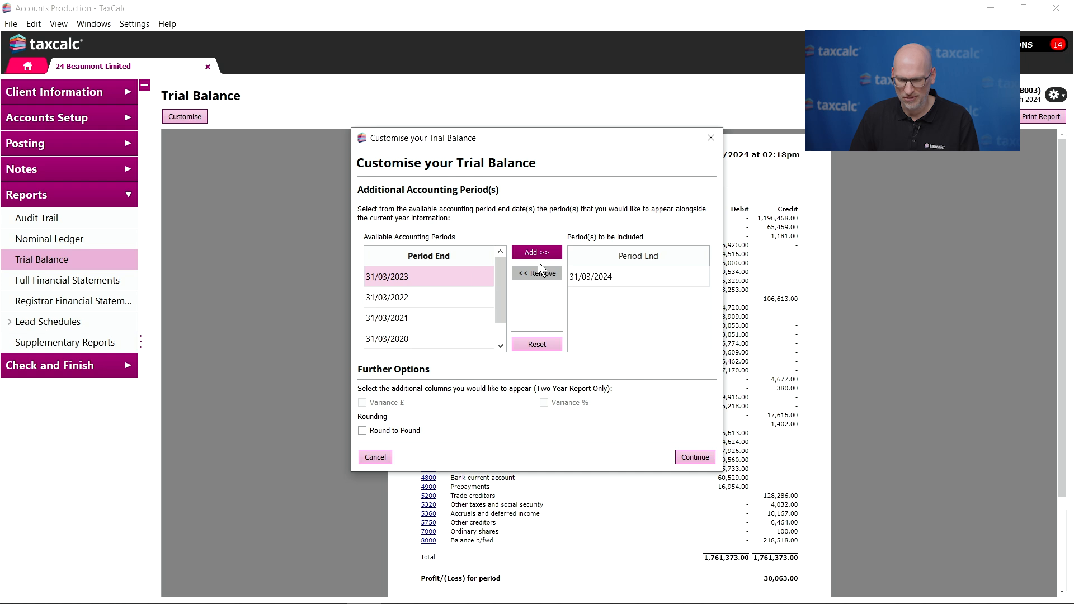
left_click(537, 252)
left_click(471, 279)
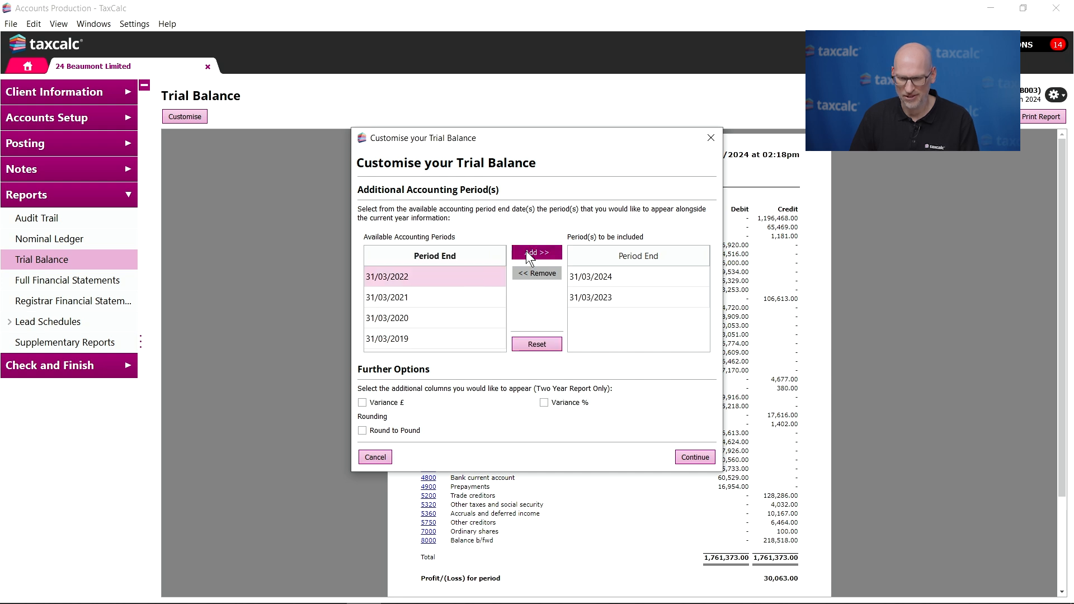
left_click(526, 252)
left_click(490, 276)
left_click(532, 252)
left_click(473, 275)
left_click(526, 252)
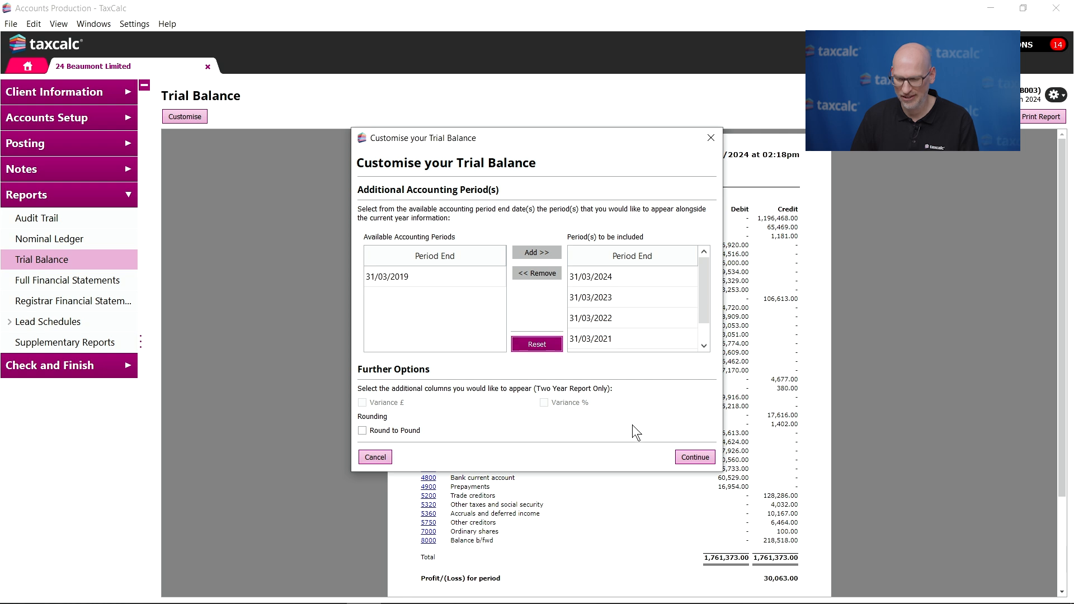
left_click(363, 431)
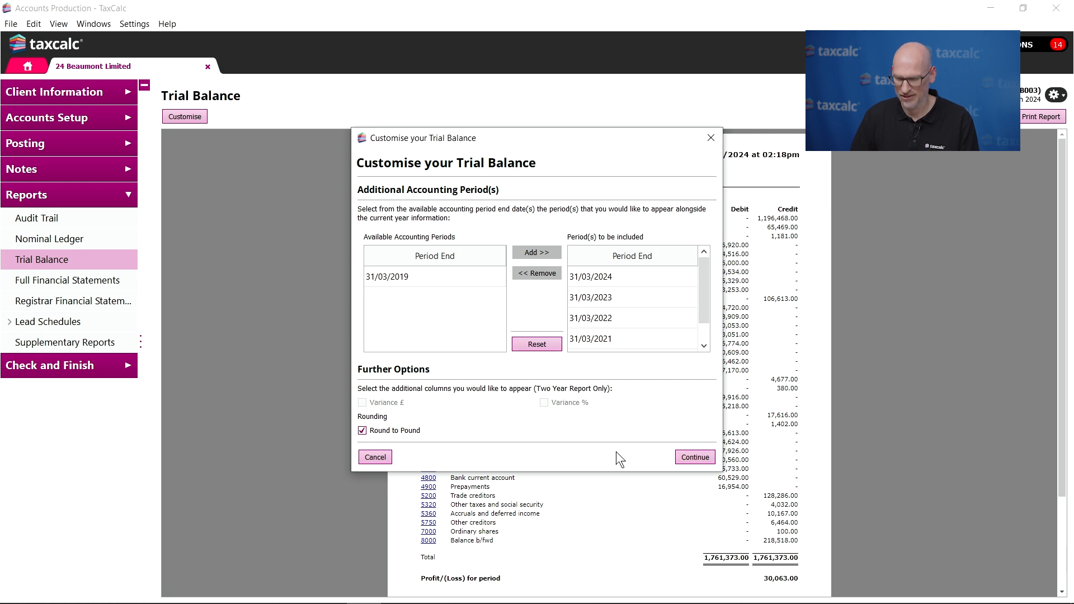
left_click(694, 457)
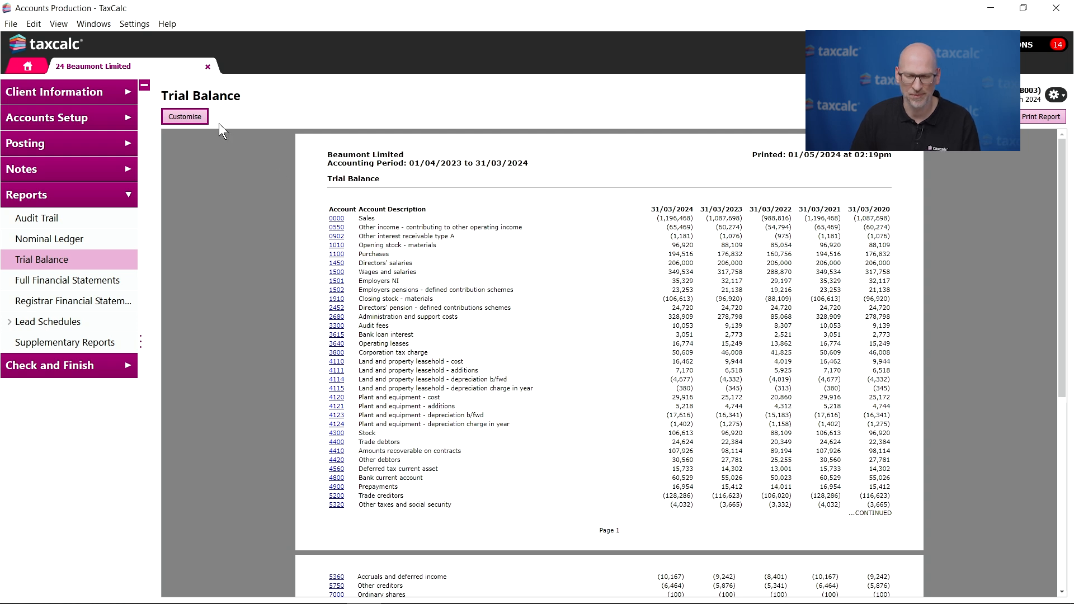
- Remove the periods ending 31/03/2020, 31/03/2021 and 31/03/2022 from the Trial Balance customisation
left_click(200, 122)
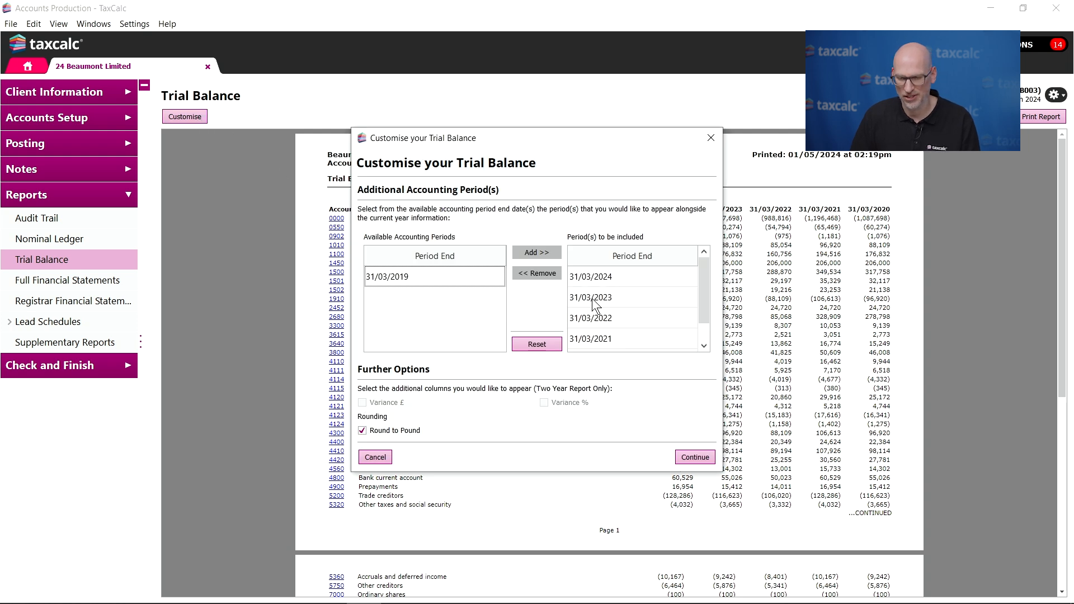
scroll(624, 324, "down", 1)
left_click(616, 336)
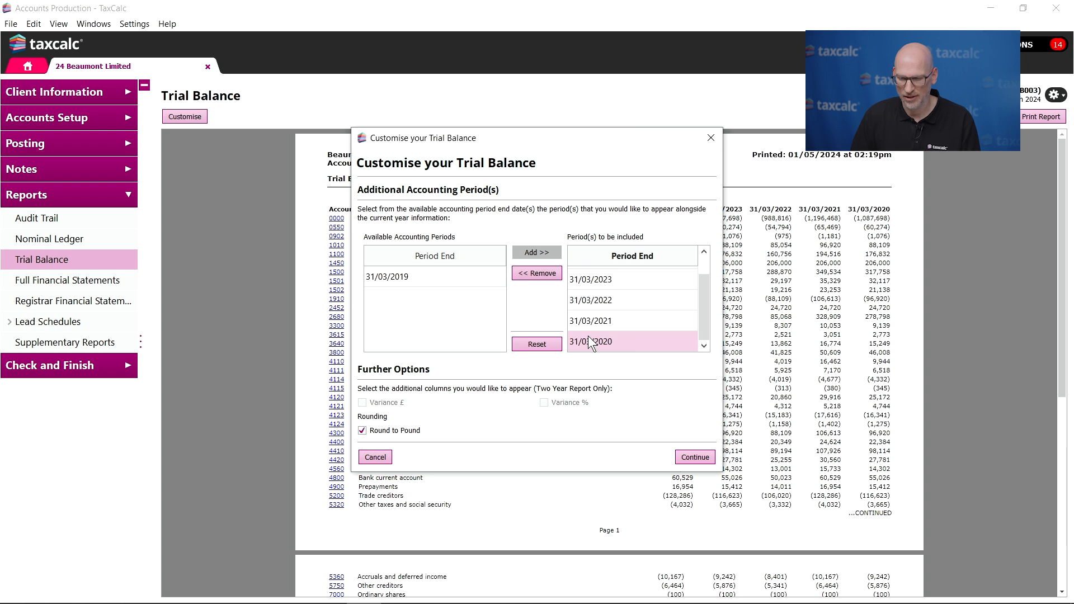
left_click(554, 274)
left_click(609, 336)
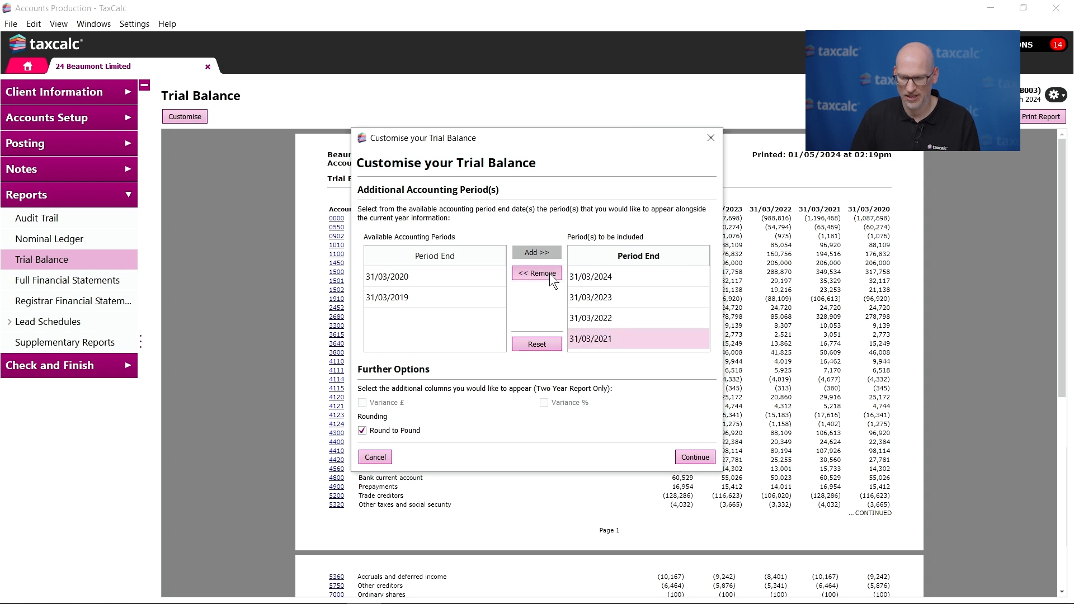
left_click(549, 273)
left_click(609, 319)
left_click(551, 270)
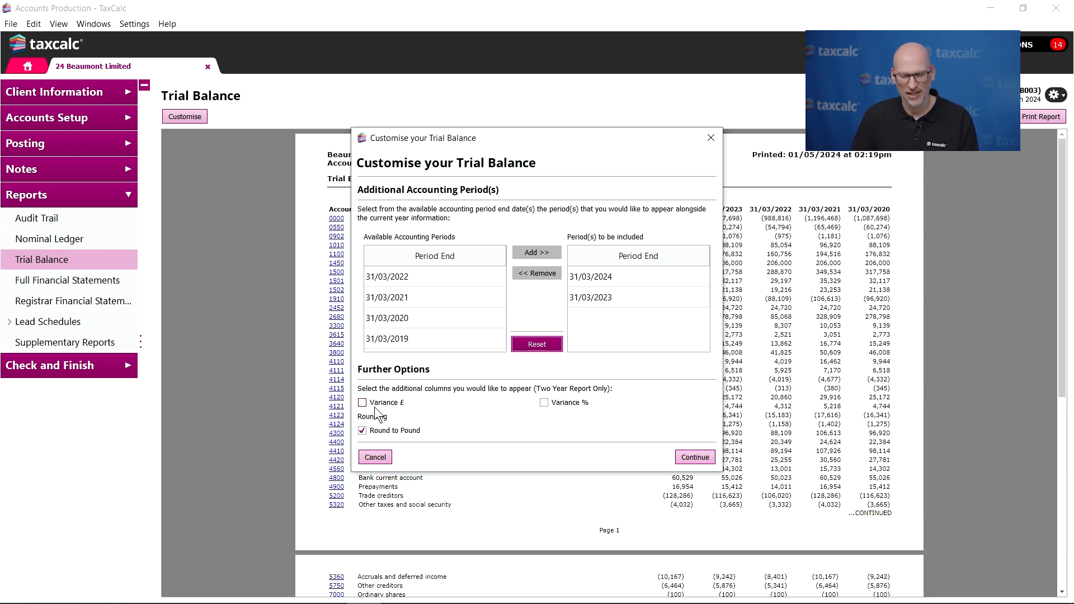
- Add the Variance £ and Variance % columns to the two-year Trial Balance and regenerate the report
left_click(370, 403)
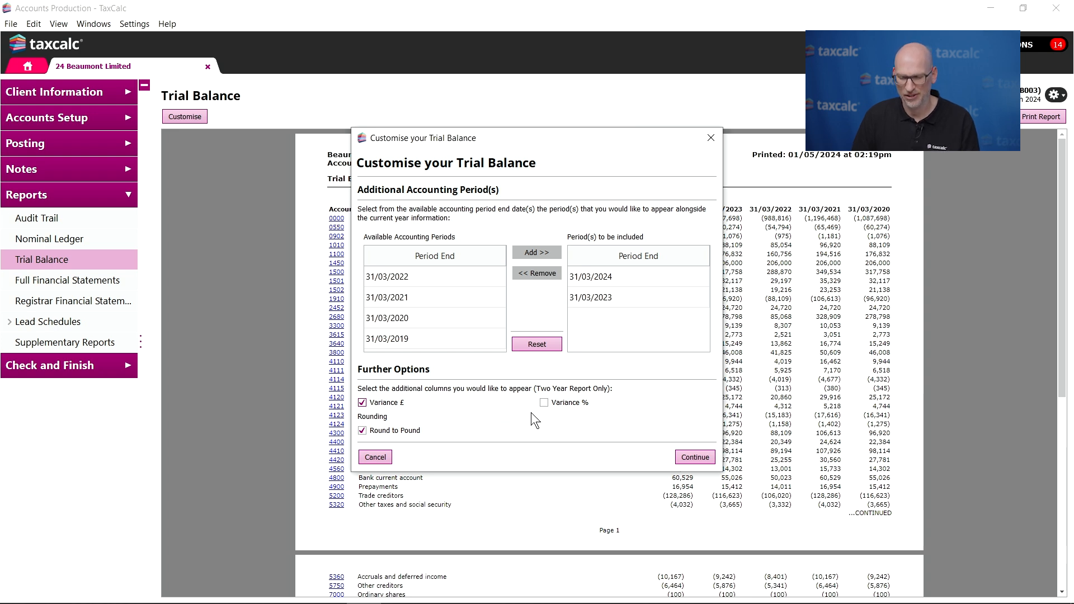
left_click(543, 403)
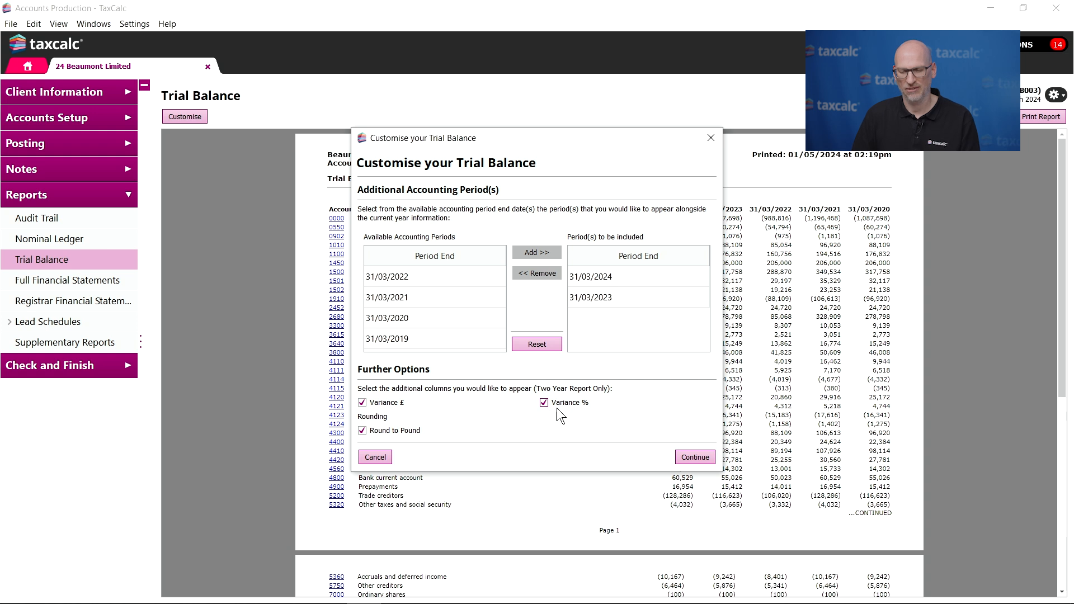
left_click(687, 456)
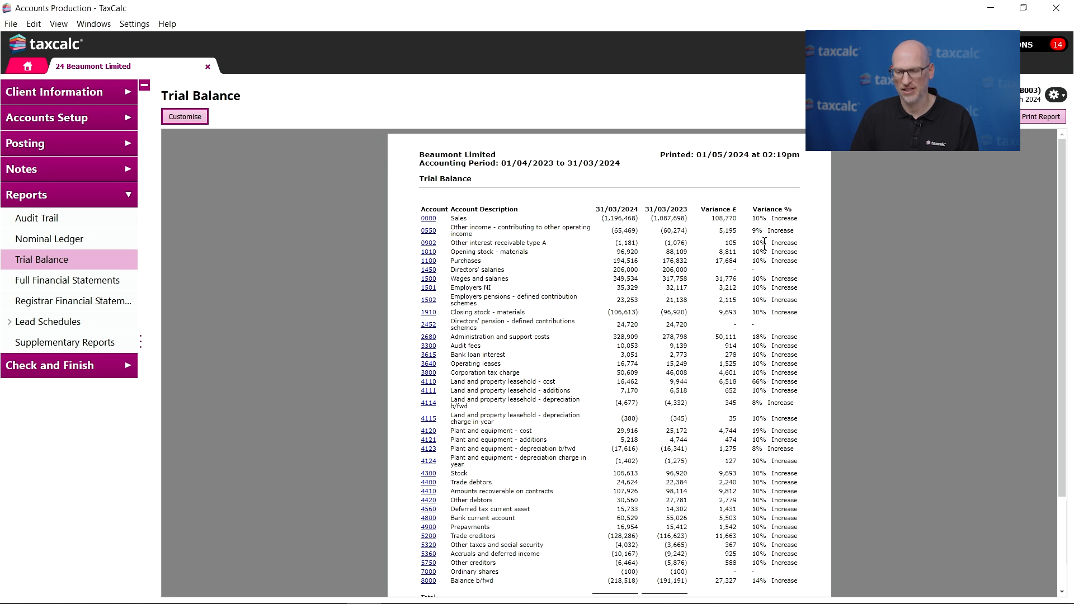
- Review the Trial Balance variances, then drill down from account 0902 through its nominal ledger entry to the source posting batch
scroll(785, 244, "down", 1)
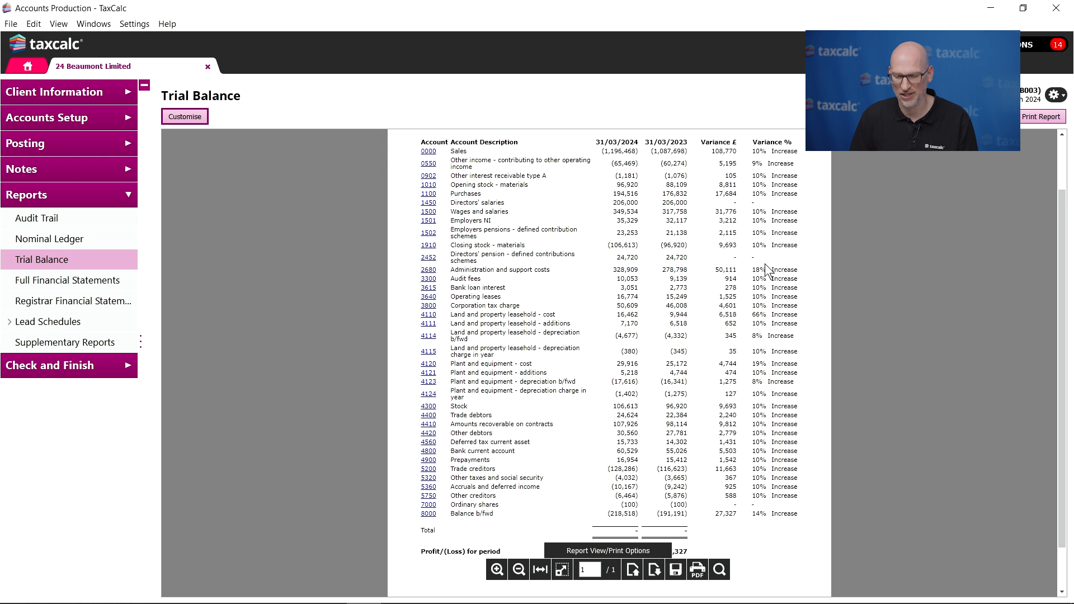
scroll(765, 266, "up", 1)
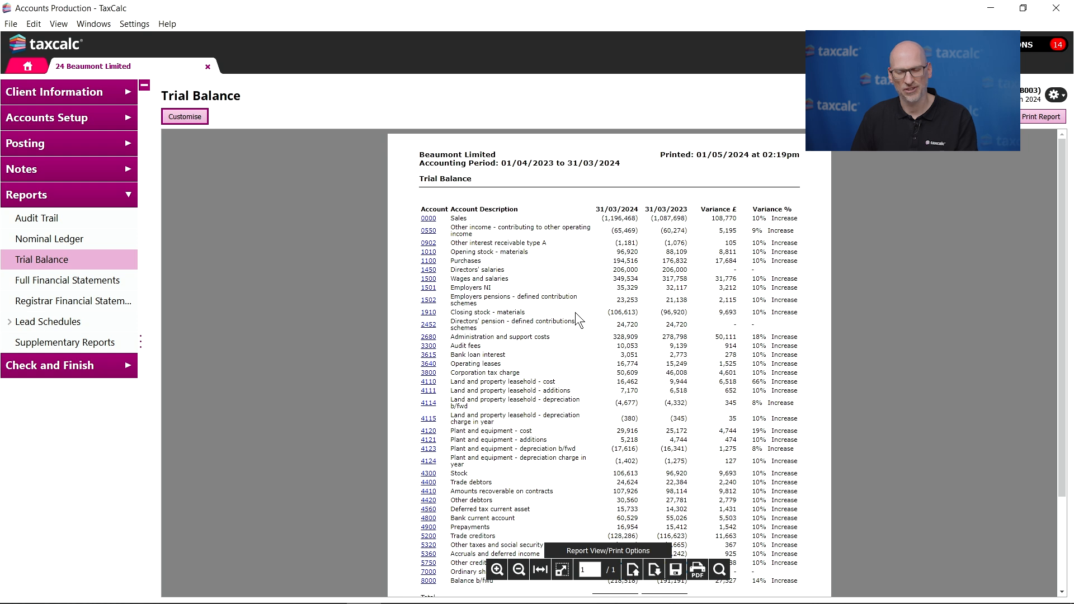
left_click(434, 242)
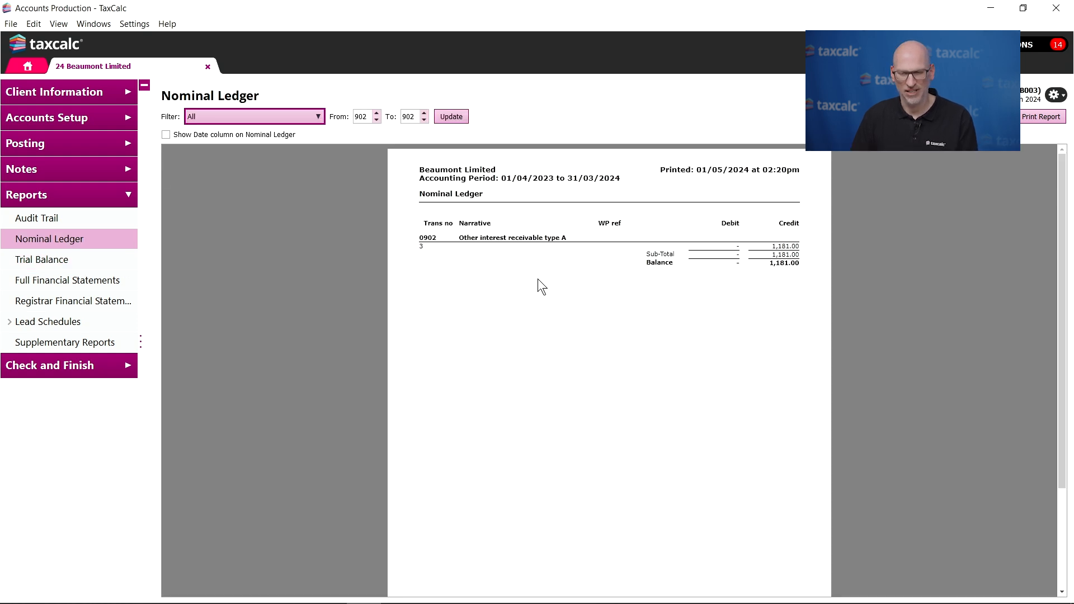
double_click(500, 248)
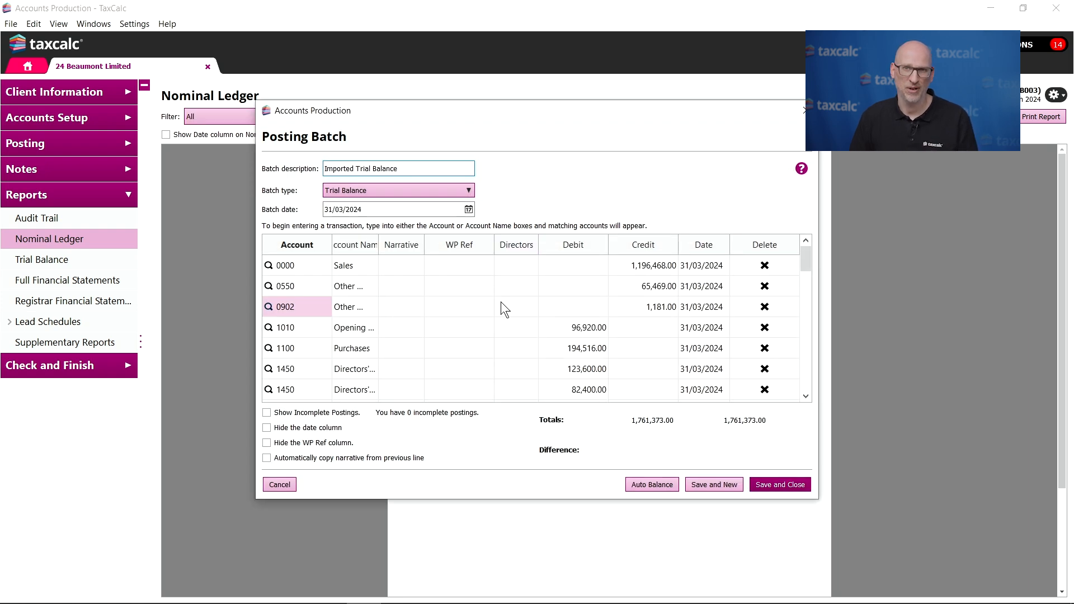
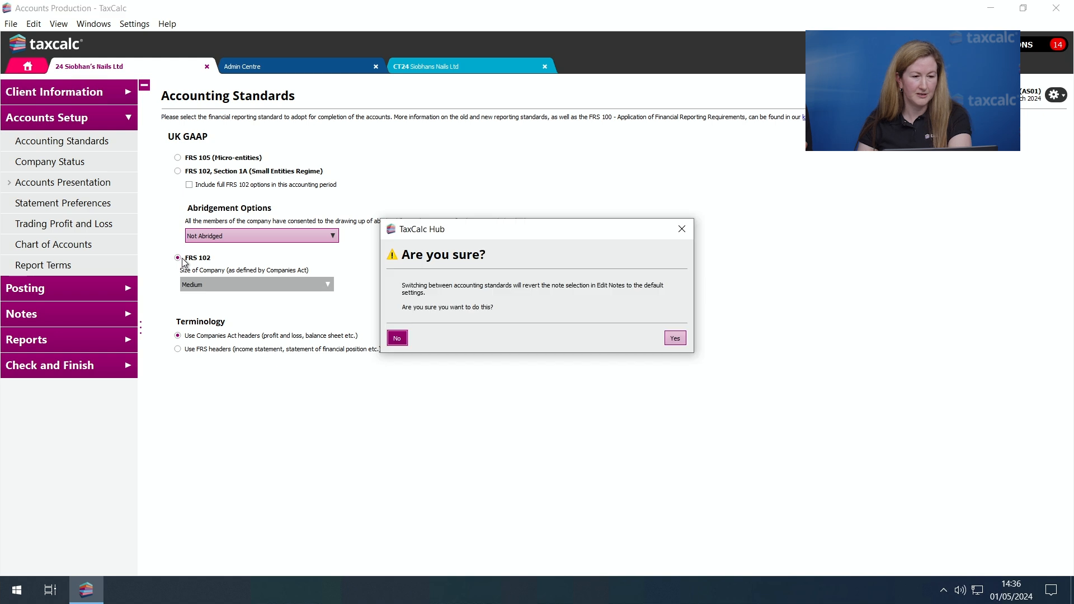
- Confirm the switch to FRS 102 for a medium company and open the Statement of Cash Flows note for editing
left_click(678, 339)
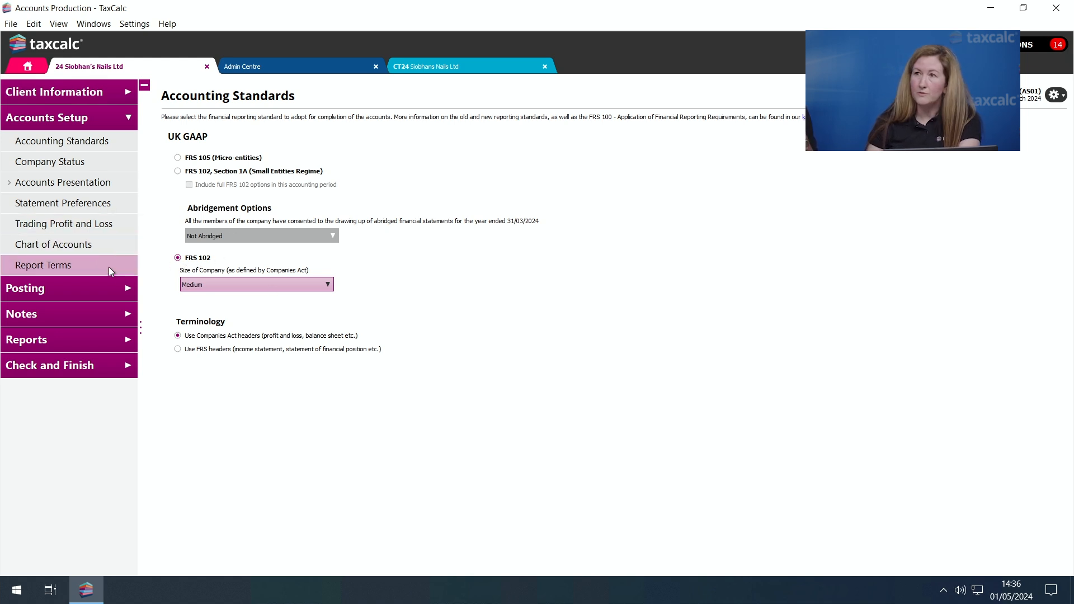
left_click(91, 314)
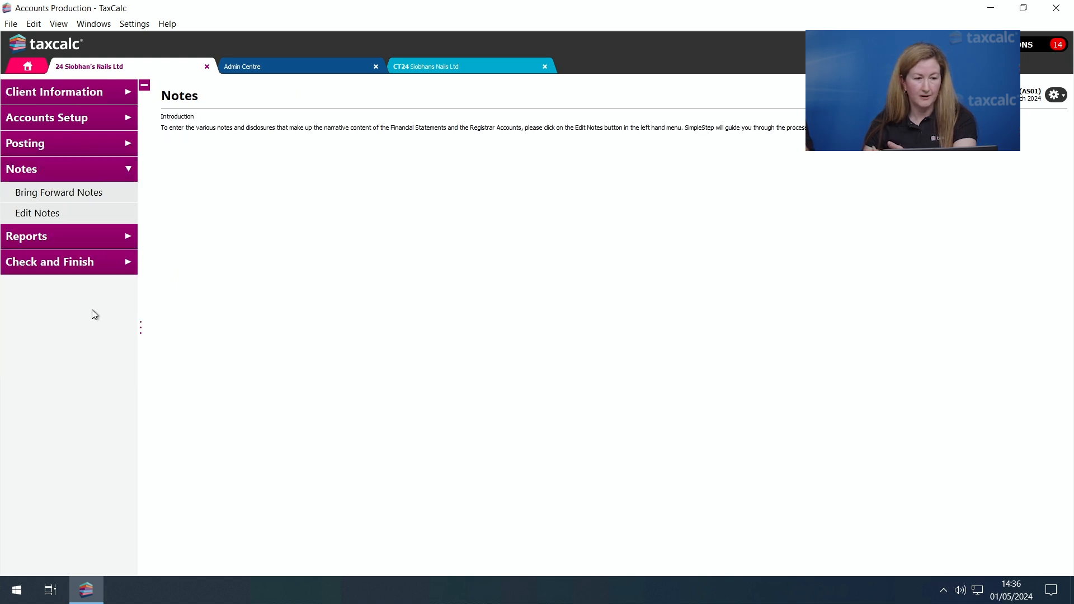
left_click(88, 211)
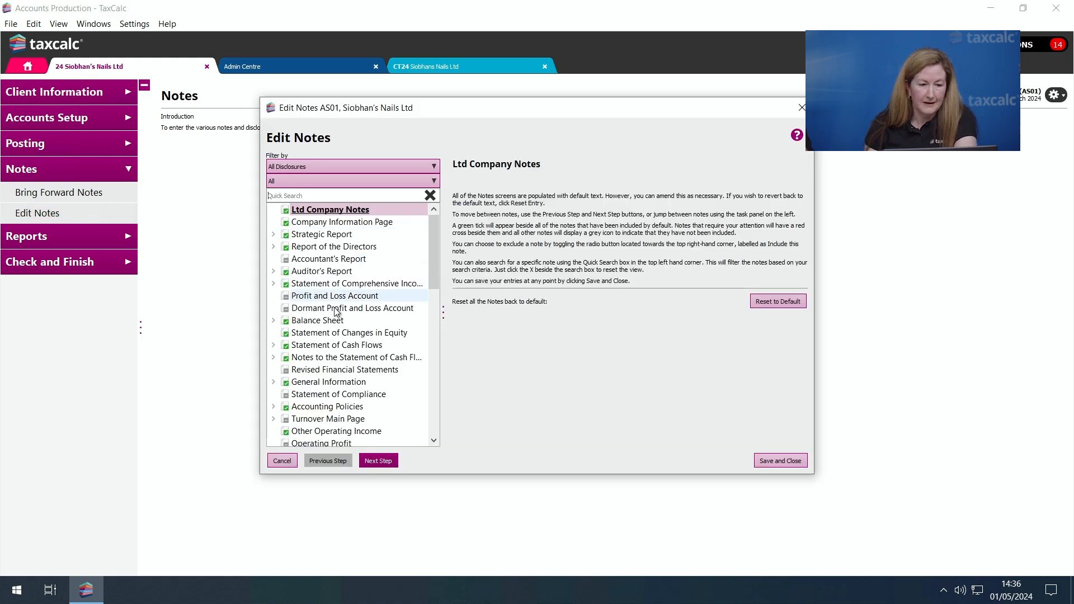
left_click(336, 347)
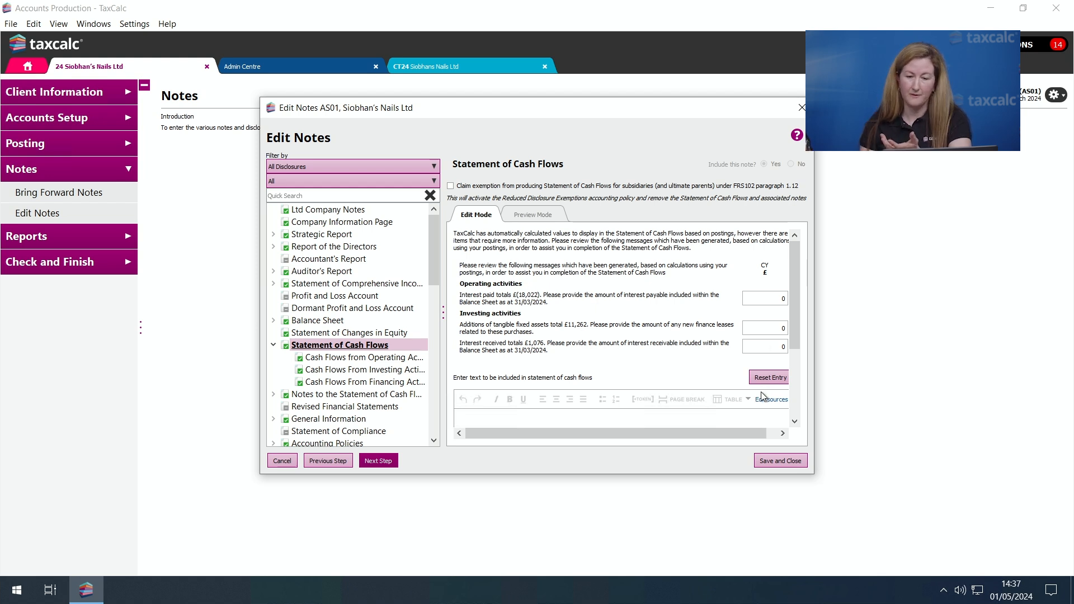
- Enter 10000 as the amount of new finance leases related to tangible fixed asset additions in the Statement of Cash Flows note
left_click(782, 345)
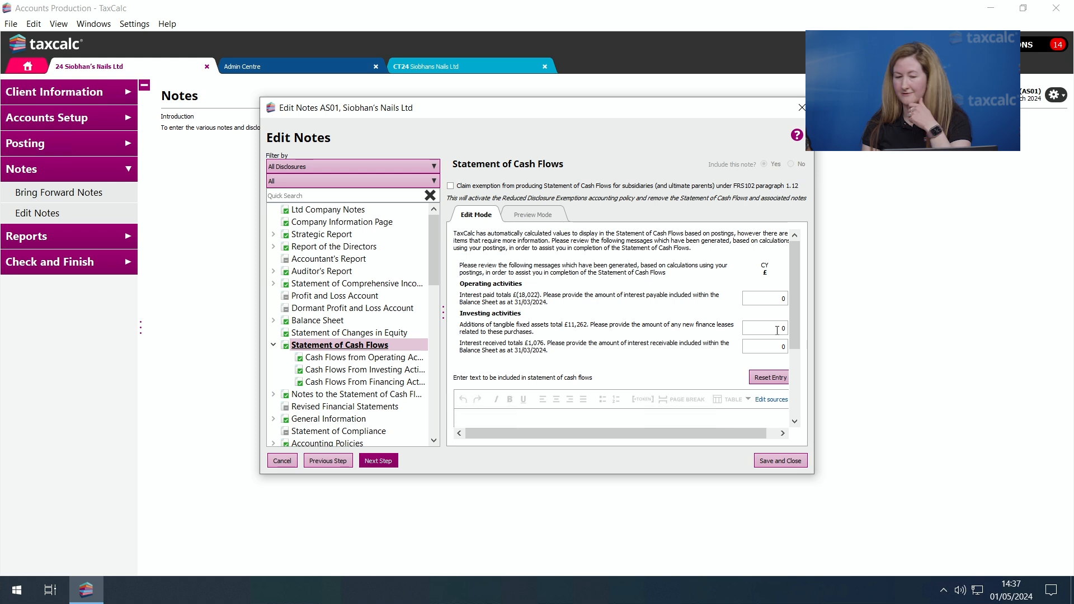
left_click(775, 329)
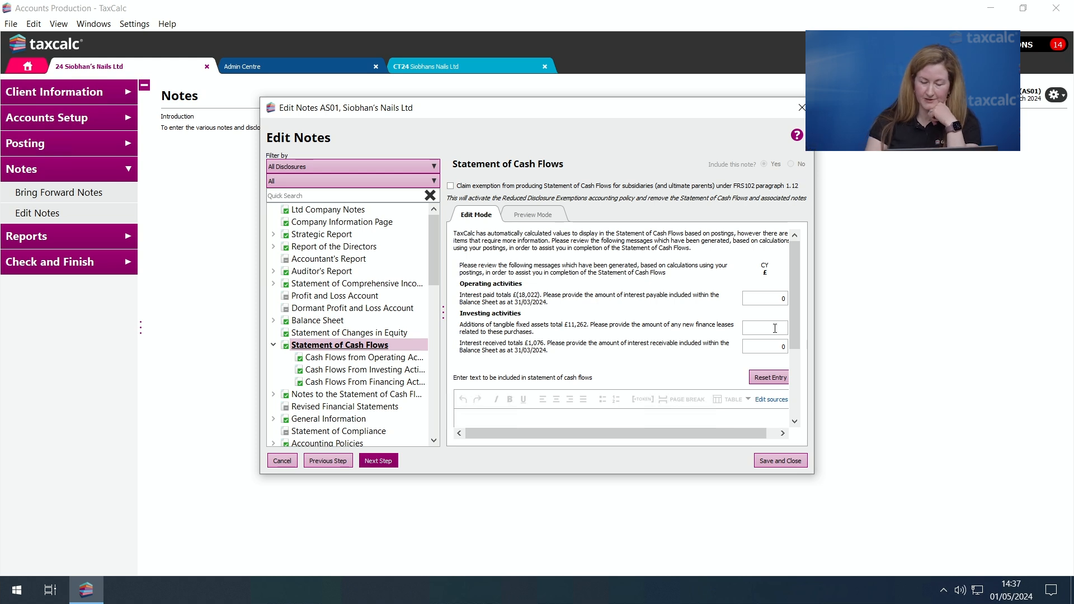
type("10000")
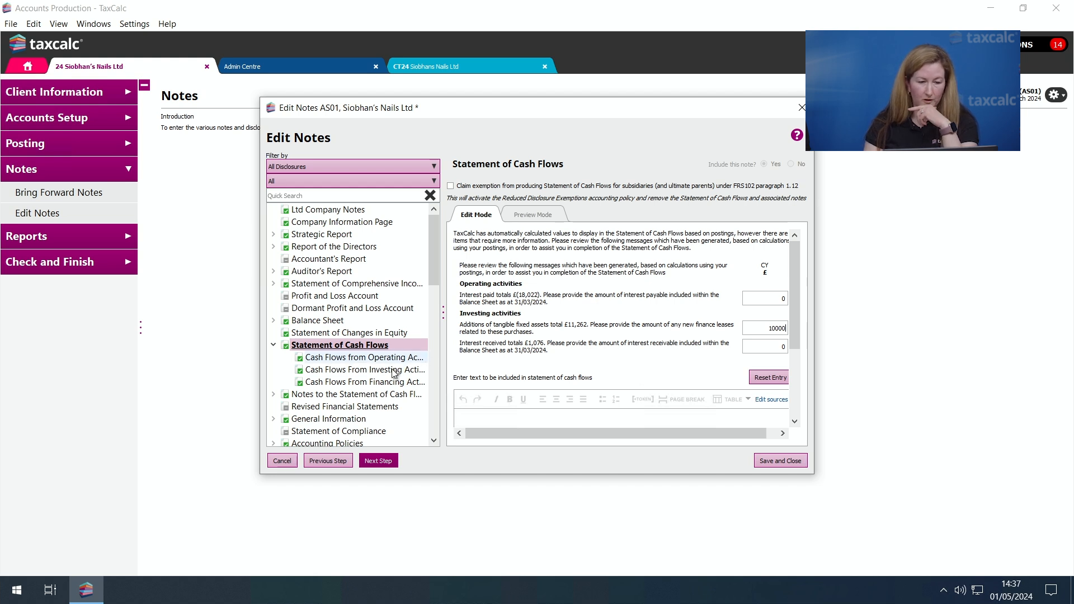
- Review the operating, investing and financing cash flow notes and the Profit Reconciliation under the Notes to the Statement of Cash Flows
left_click(358, 361)
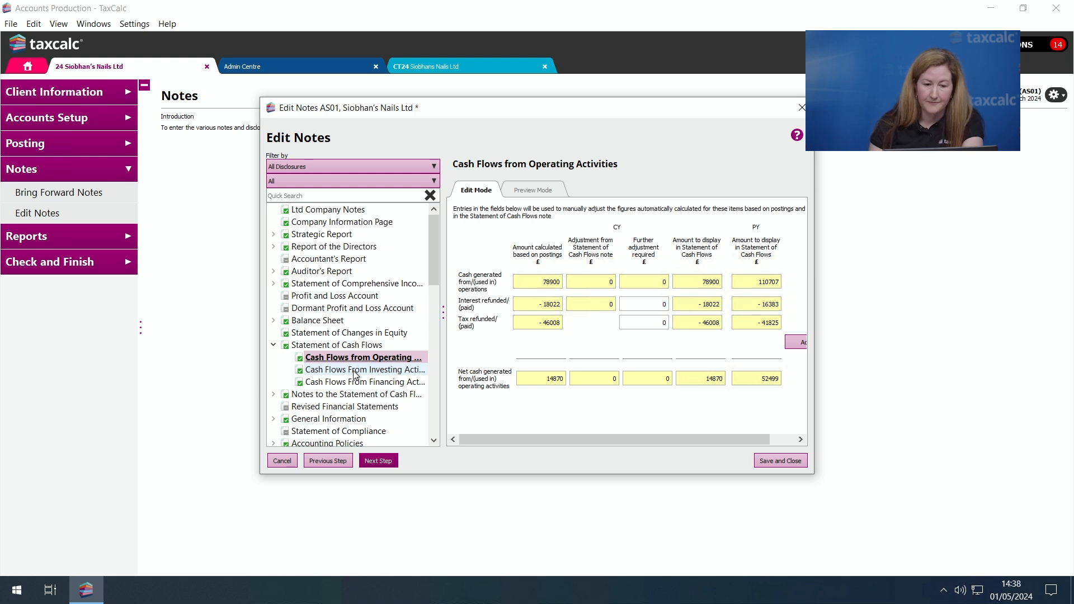
left_click(356, 371)
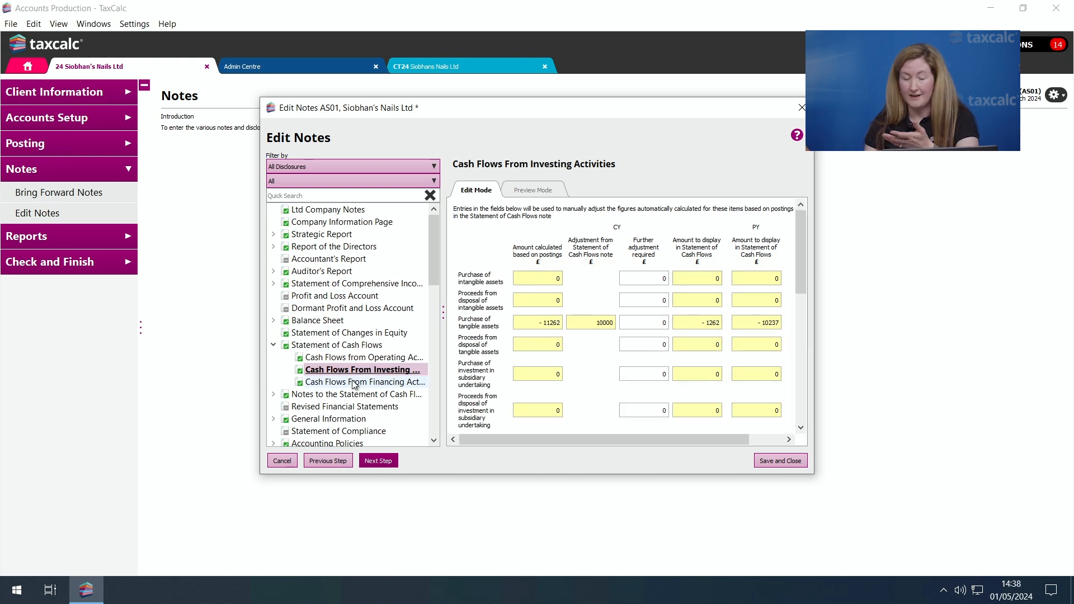
left_click(346, 383)
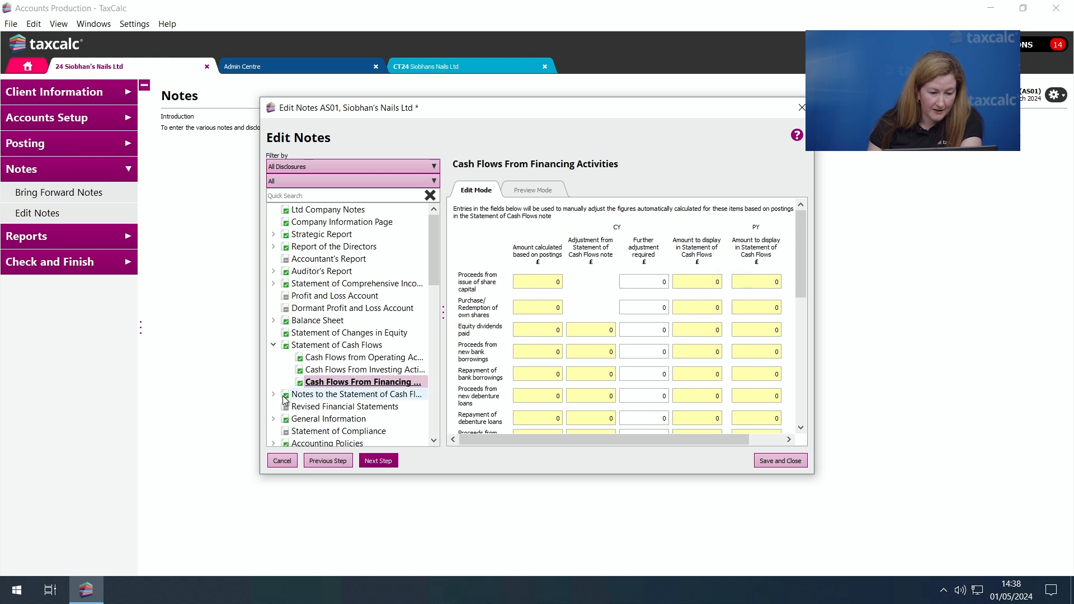
left_click(274, 396)
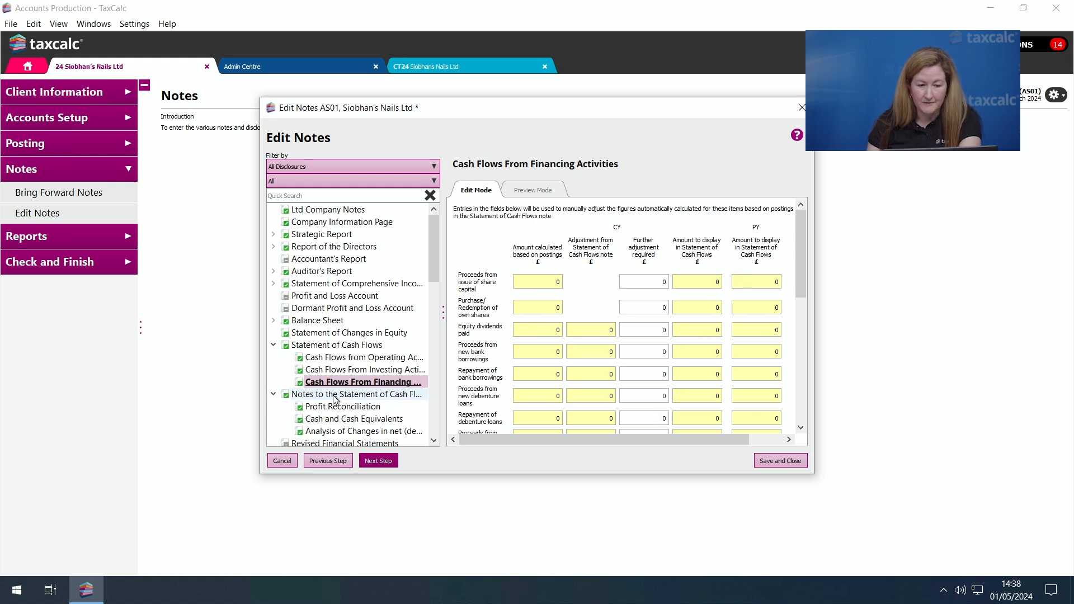
left_click(340, 407)
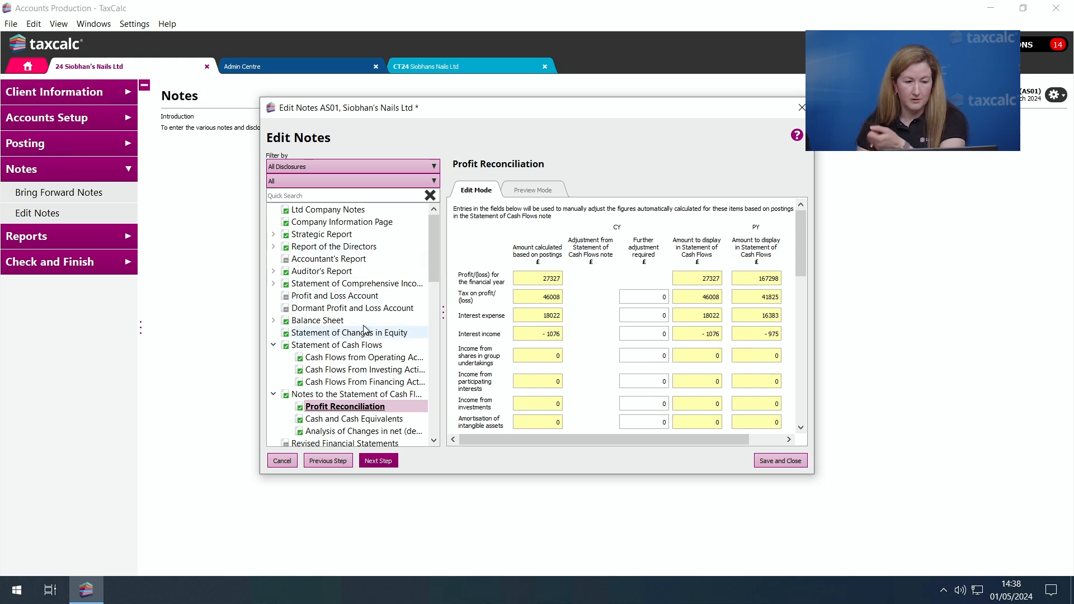
- Include the Review of the Business note in the Business Review section of the Strategic Report
left_click(273, 233)
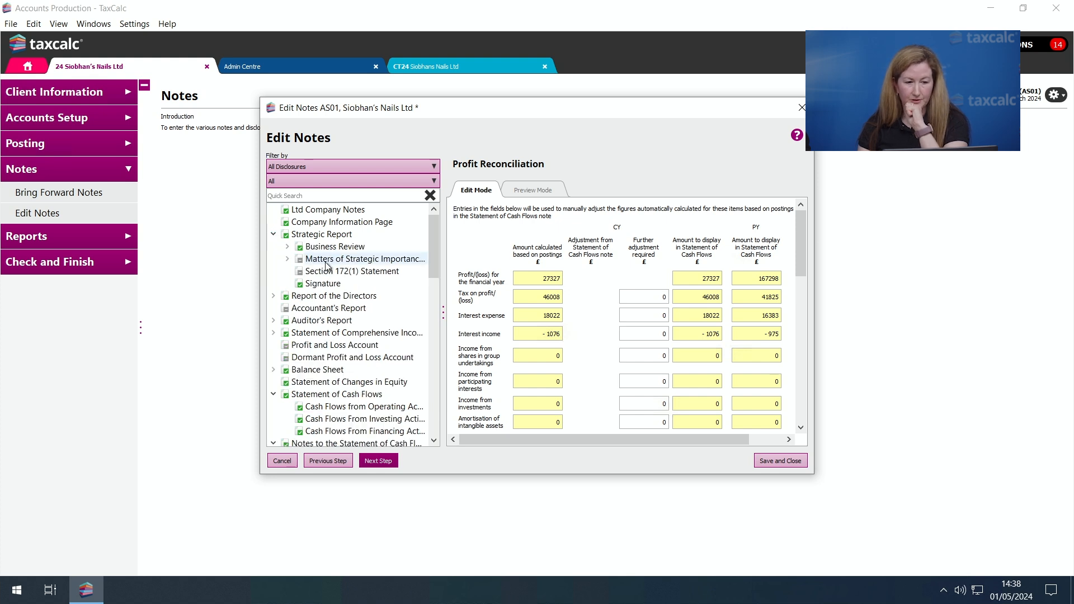
left_click(326, 247)
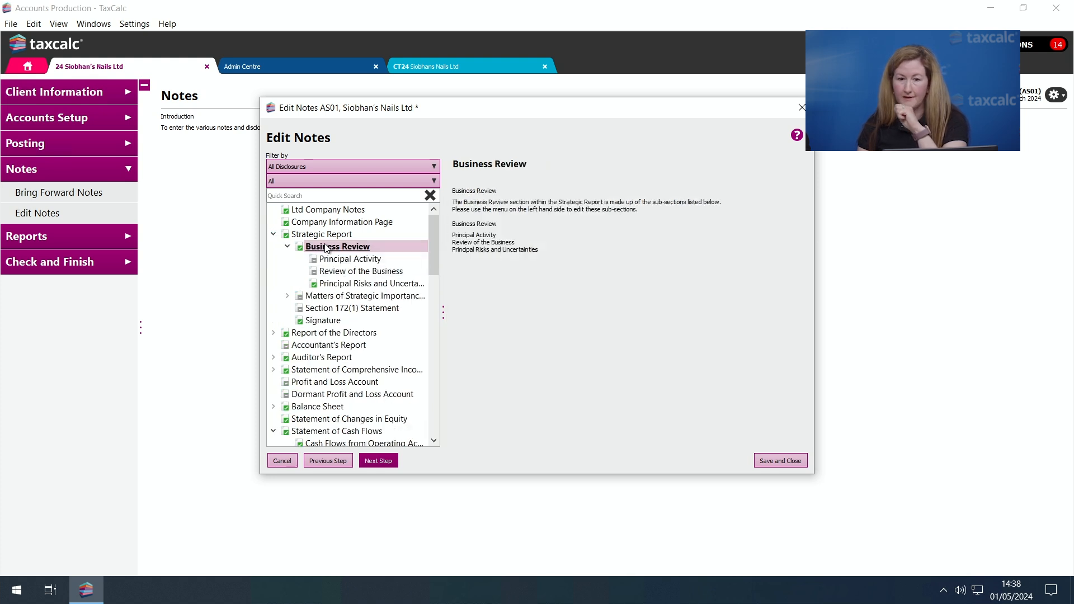
left_click(364, 271)
left_click(765, 164)
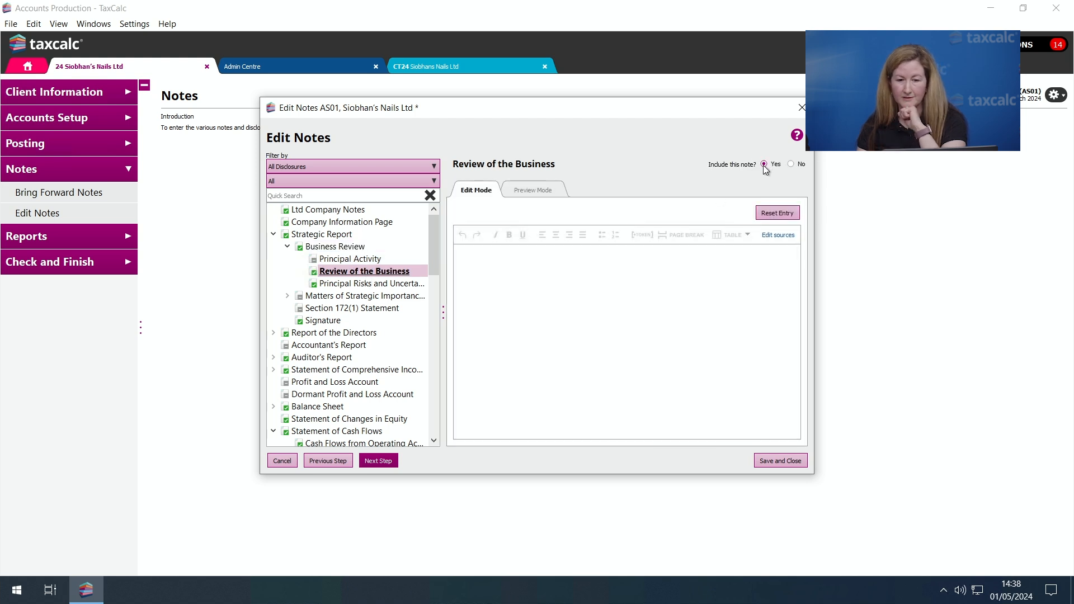
- Insert a standard table into the text of the Review of the Business note
left_click(478, 266)
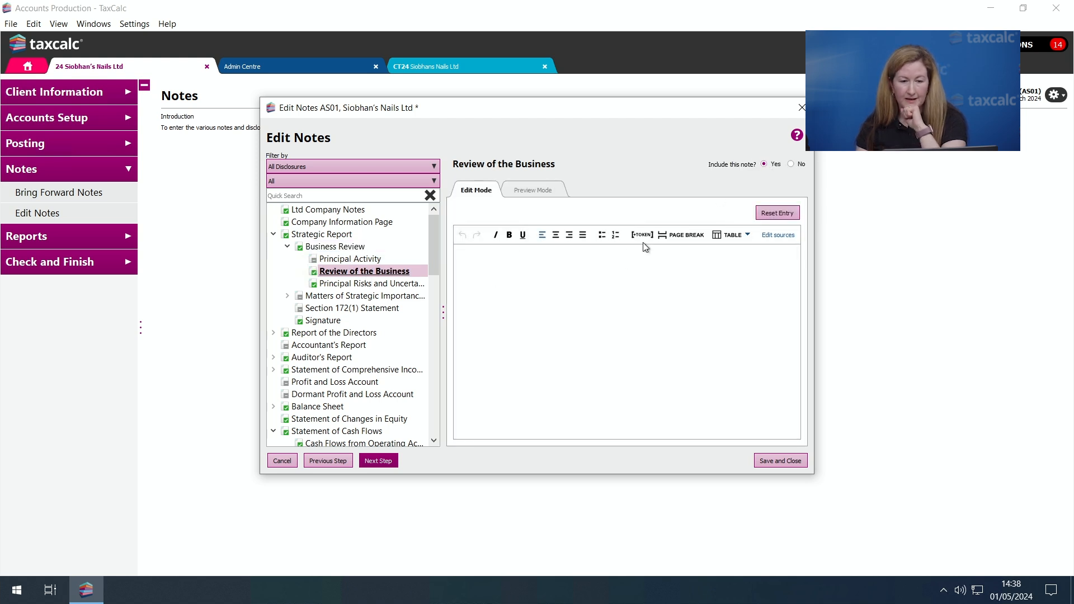
left_click(737, 234)
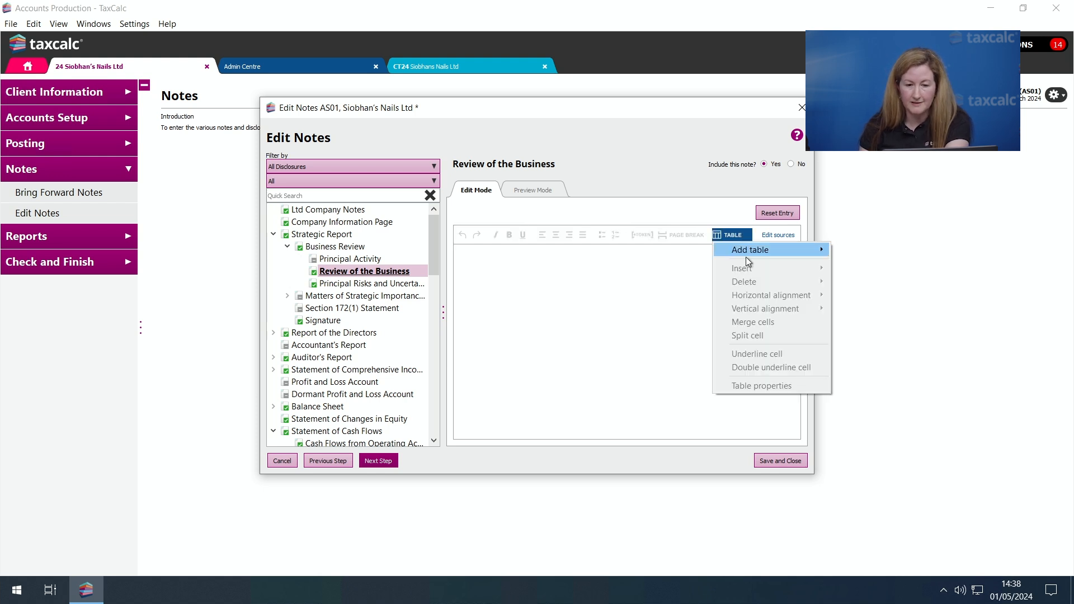
mouse_move(752, 250)
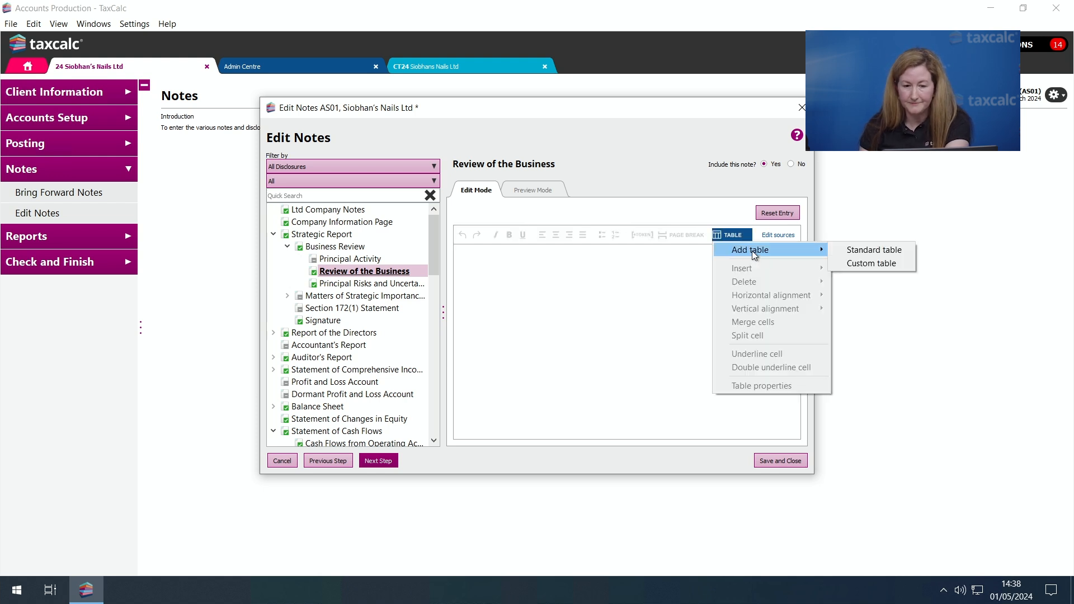
left_click(855, 251)
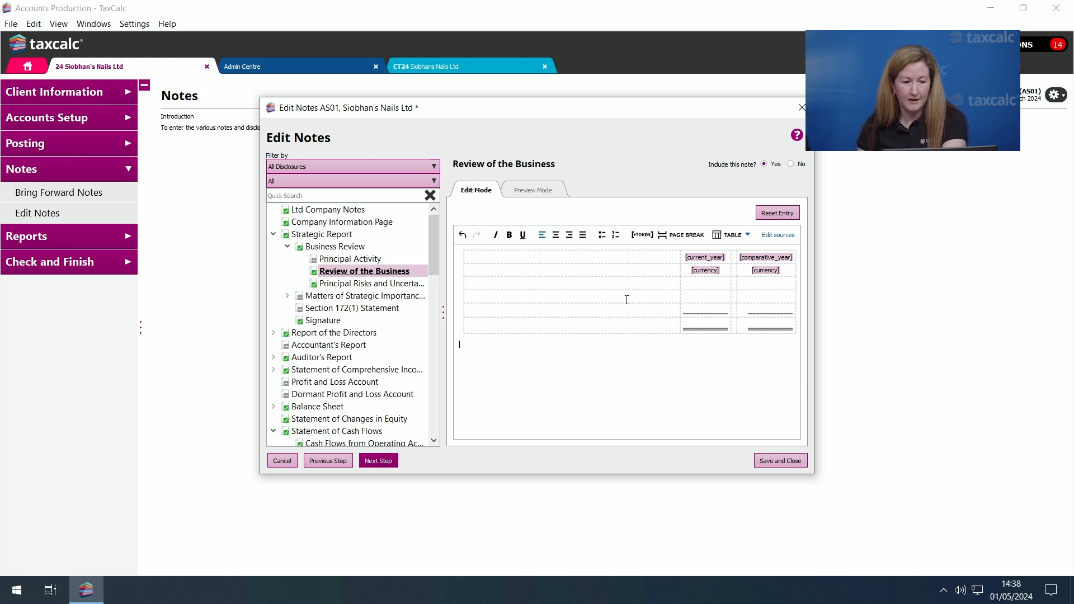
- Add a custom table with 3 rows and 5 columns below the standard table in the Review of the Business note
left_click(730, 235)
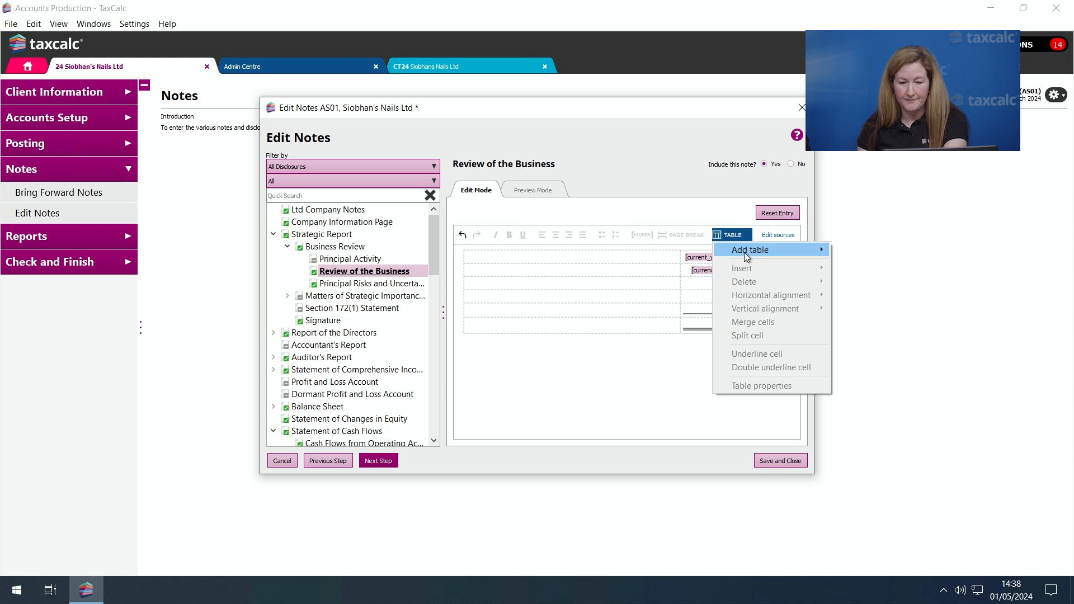
mouse_move(784, 250)
left_click(857, 261)
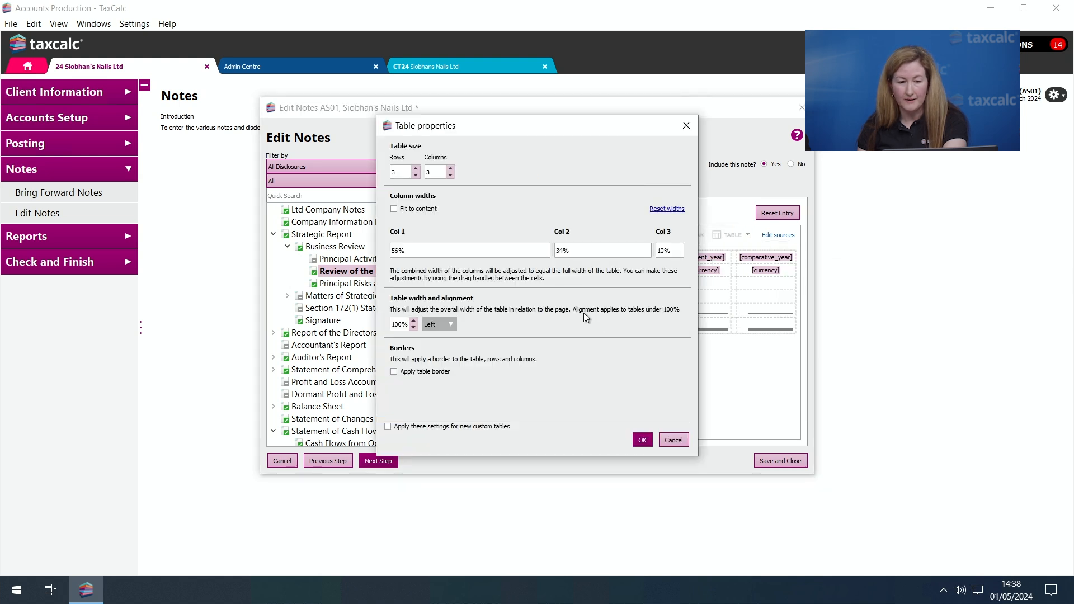
left_click(453, 169)
left_click(454, 169)
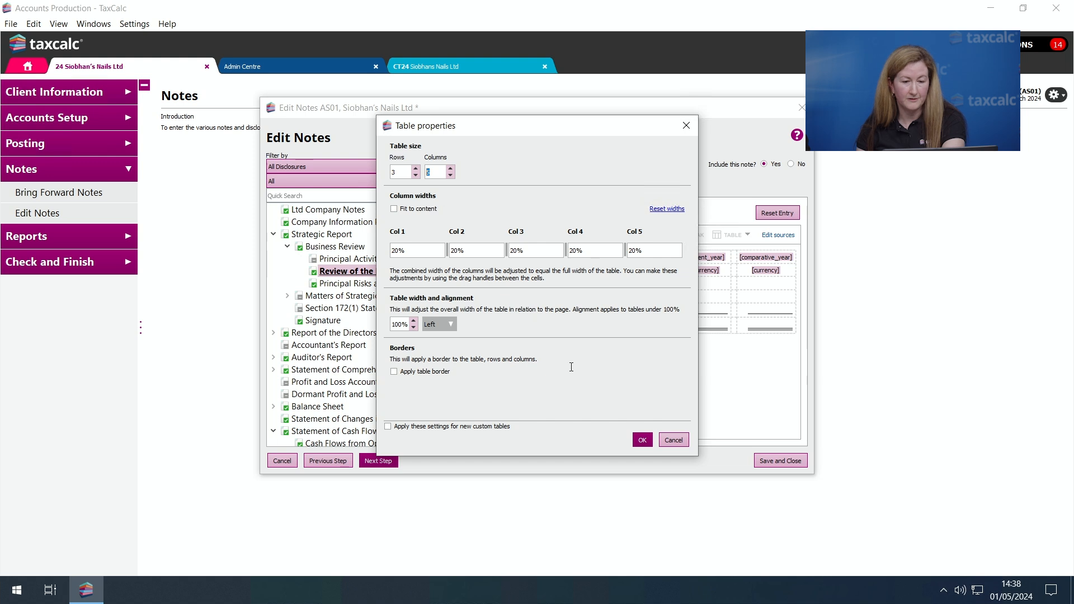
left_click(643, 440)
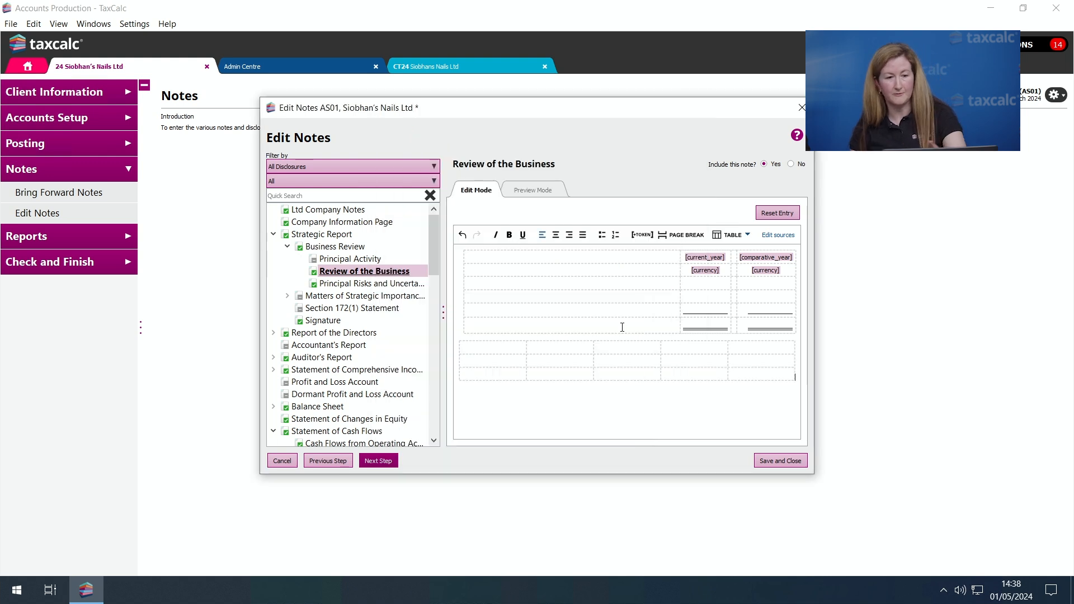
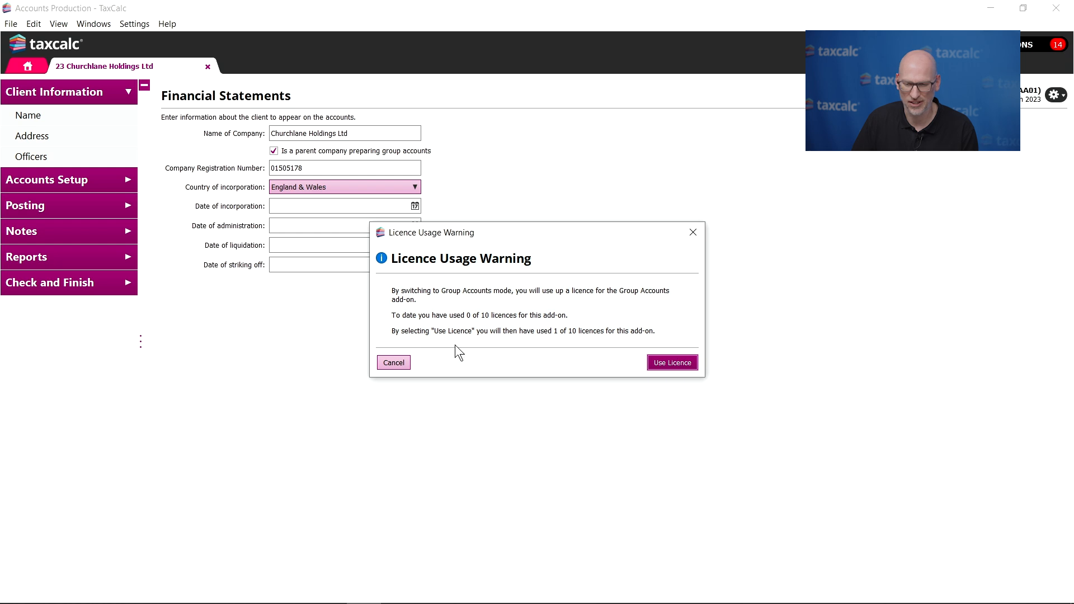
- Use a Group Accounts licence for the parent company, then switch to company accounts and back to group accounts
left_click(668, 363)
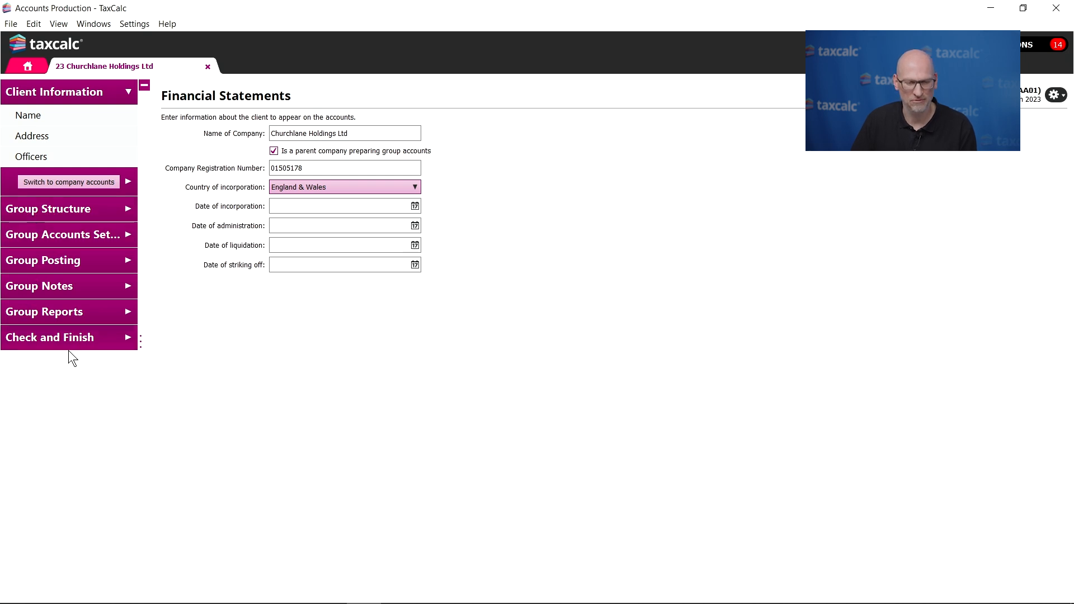
left_click(89, 180)
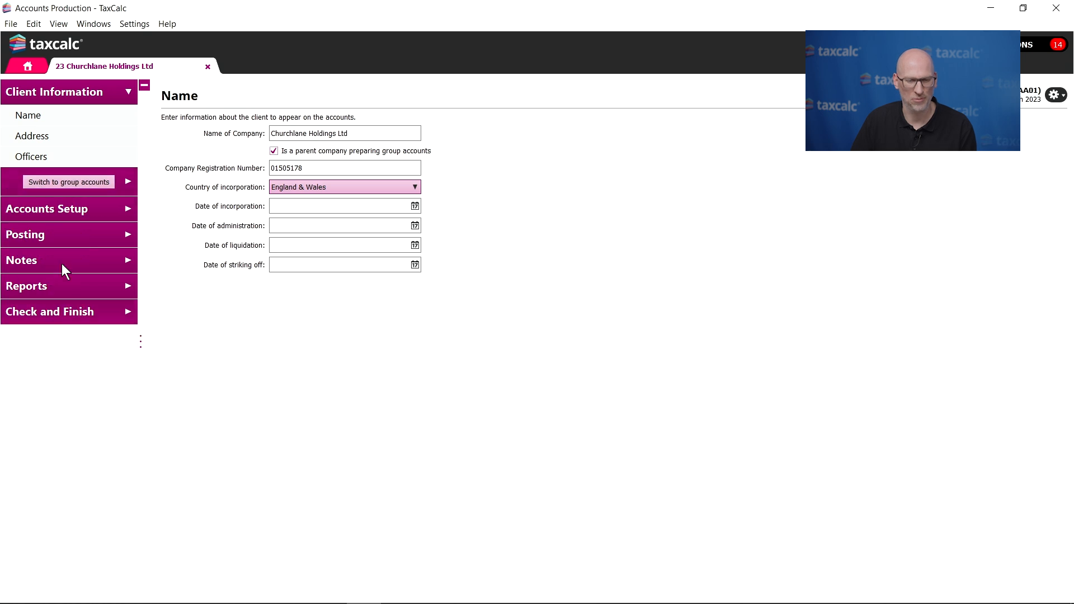
left_click(93, 182)
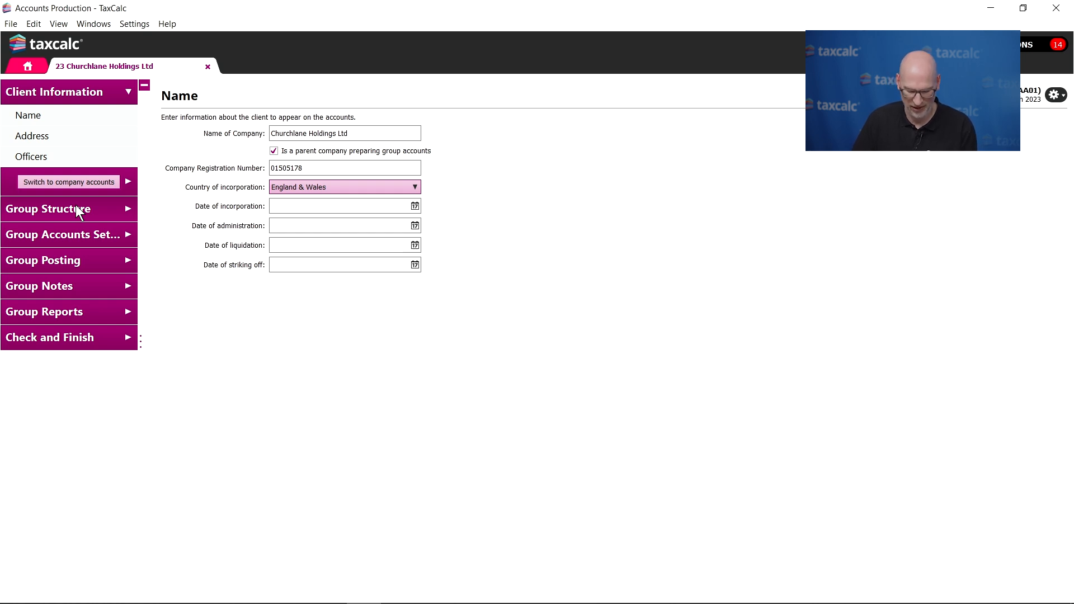
- Review the subsidiaries and their consolidation status in the Group Structure, including the relationships held in the client record
left_click(96, 206)
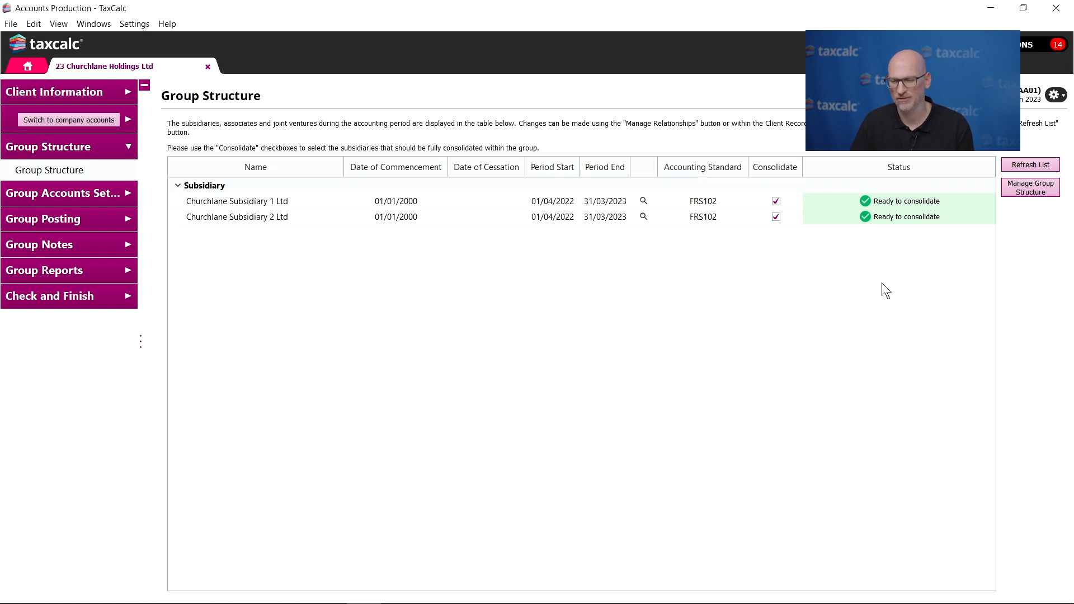
left_click(1036, 190)
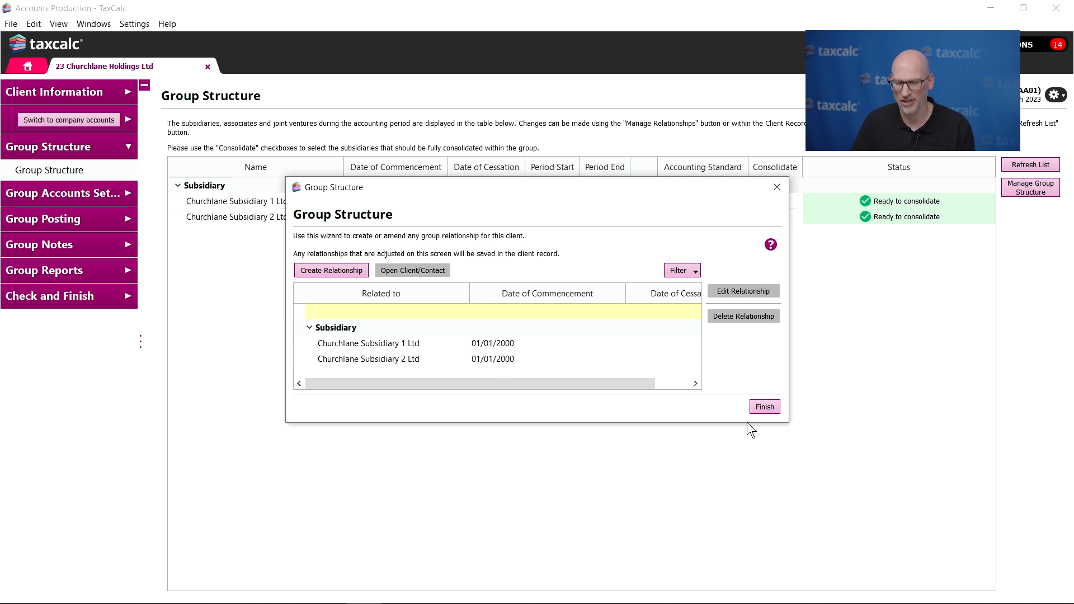
left_click(768, 408)
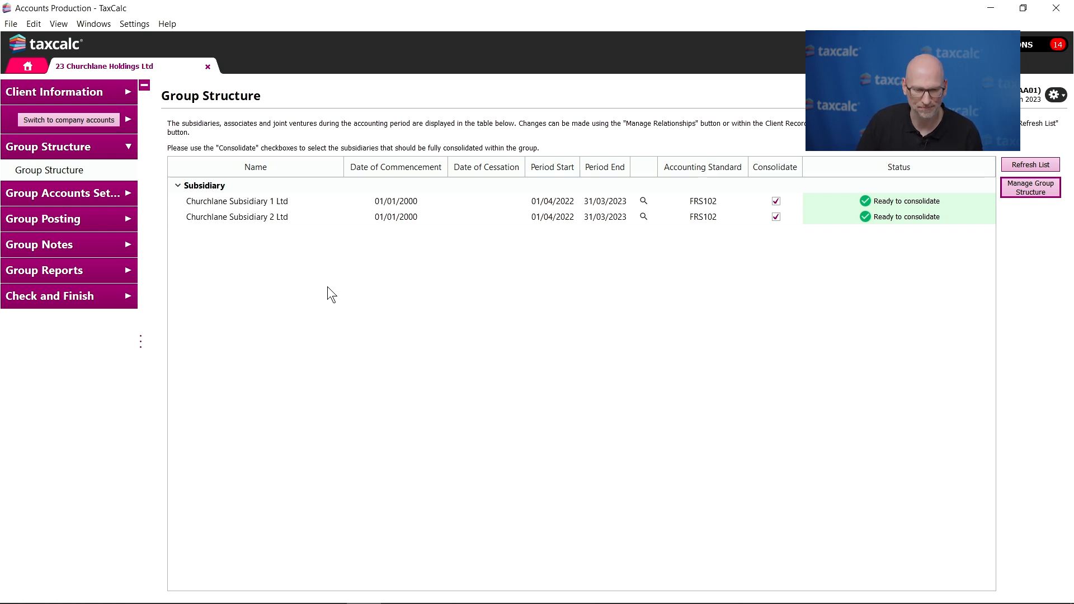
- Start a group trial balance import via CSV file, choosing Churchlane_GroupAdjusts.csv and the option to use an existing import map
left_click(109, 217)
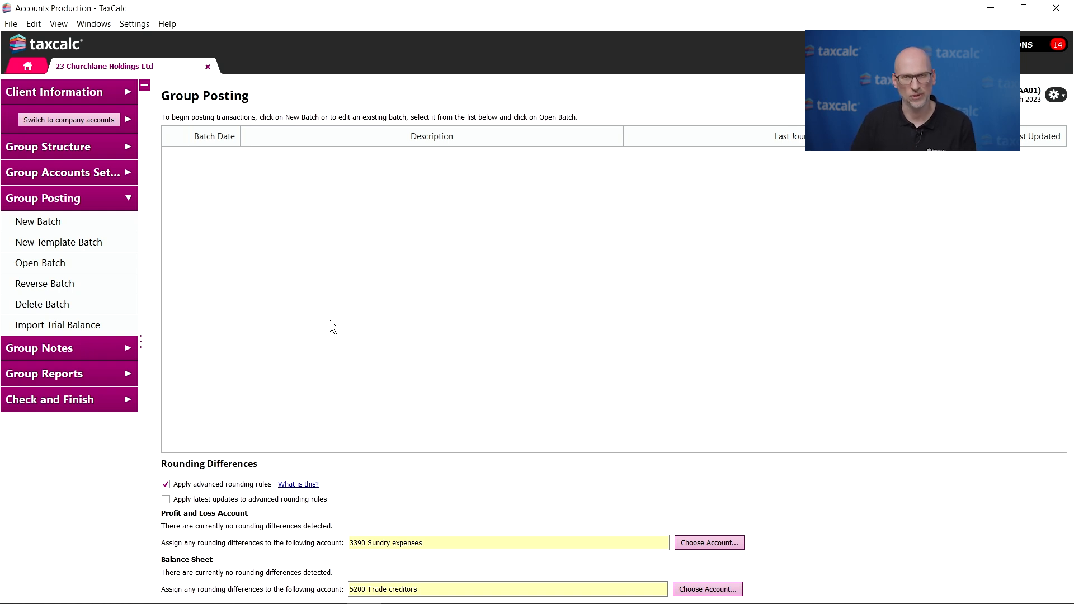
left_click(108, 324)
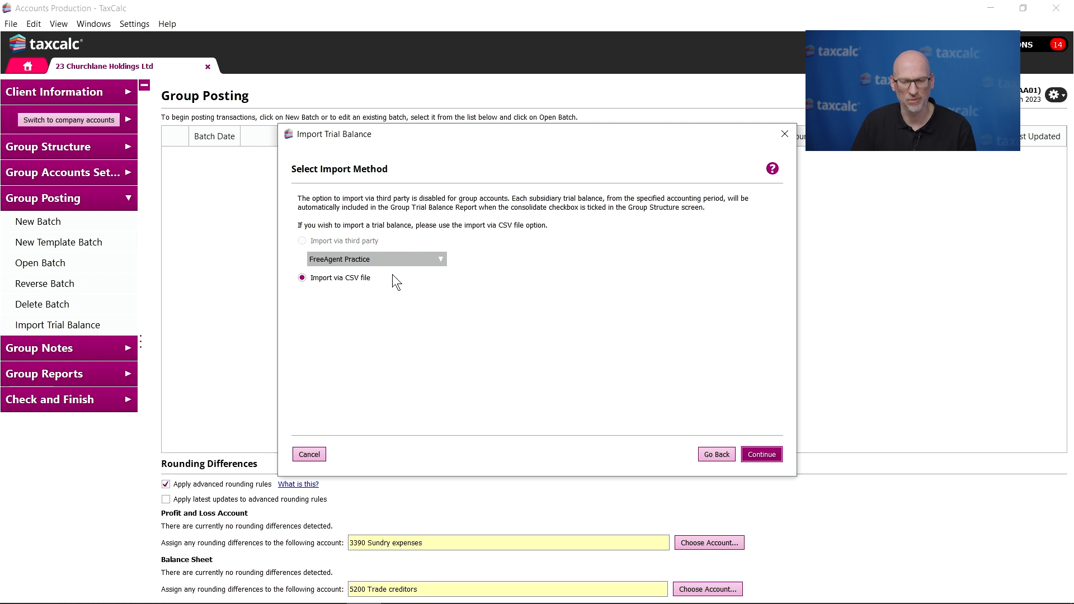
left_click(771, 454)
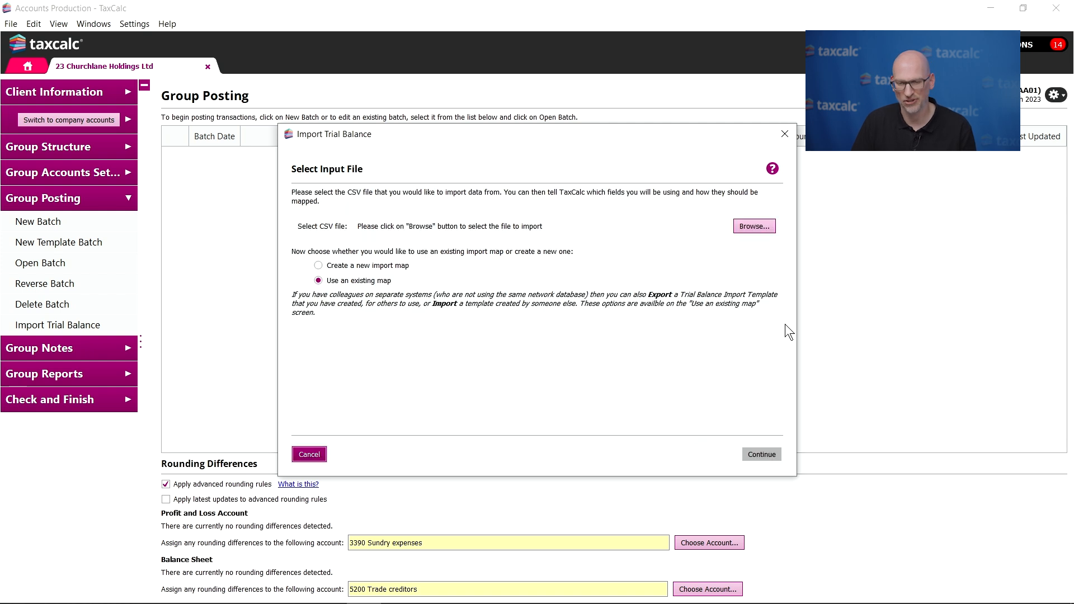
left_click(754, 227)
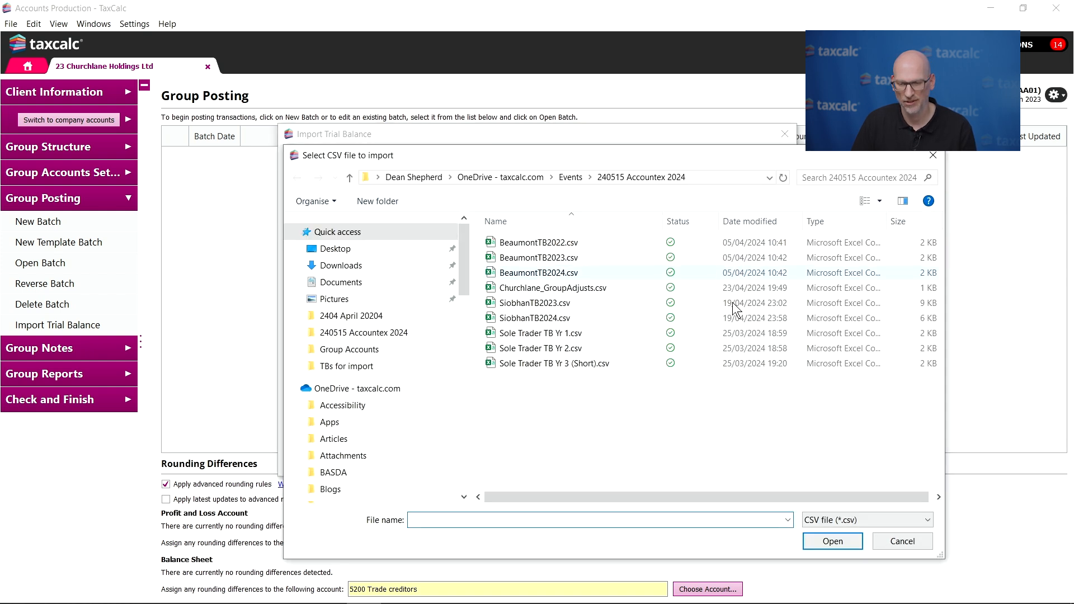
left_click(594, 288)
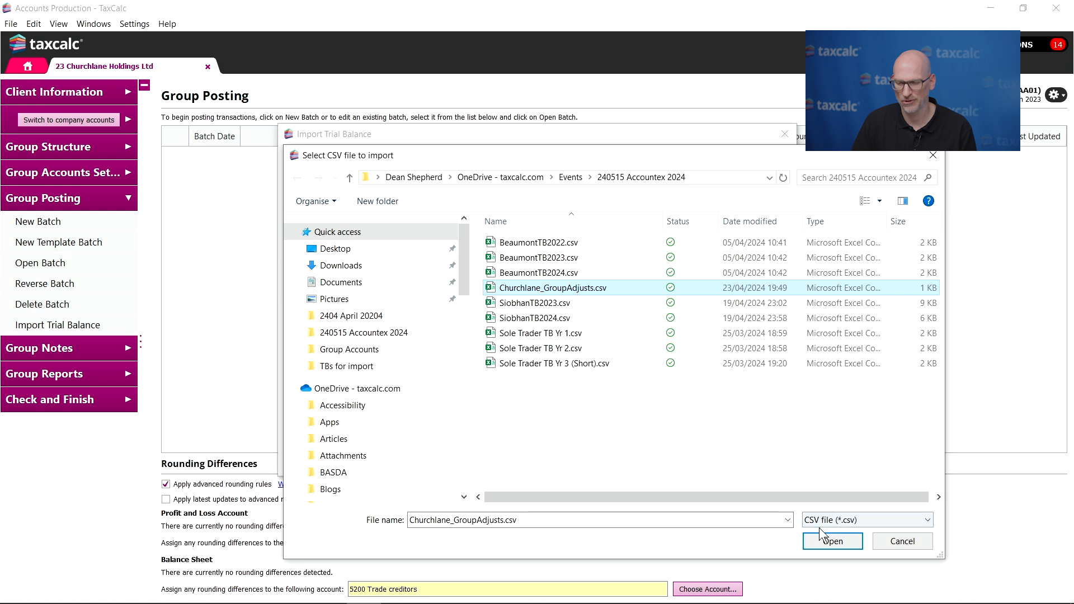
left_click(832, 542)
left_click(763, 455)
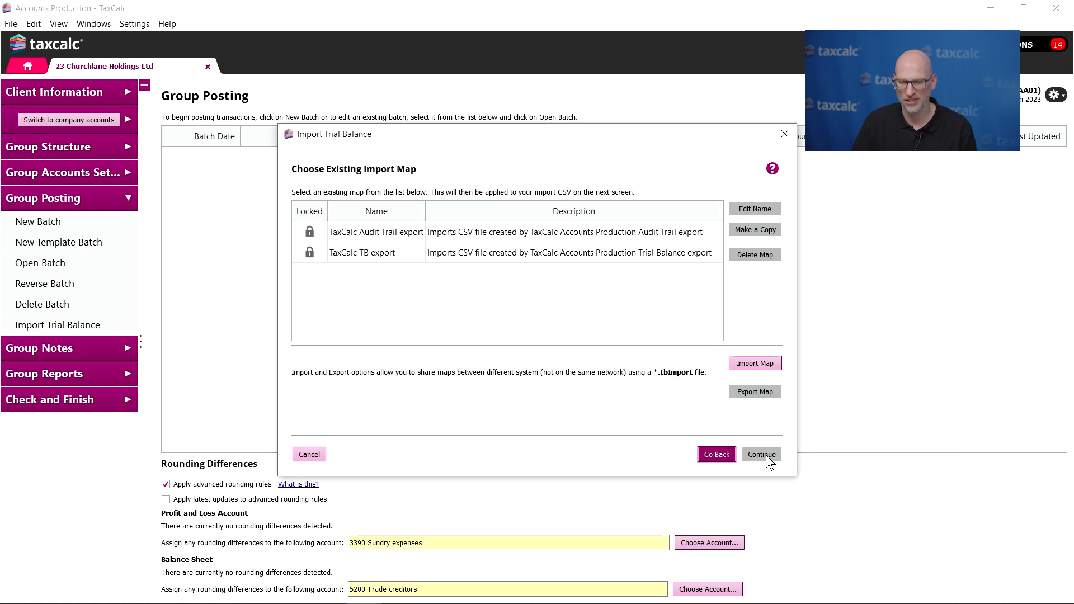
- Apply the TaxCalc TB export map to the group adjustments and finish the import as a posting batch
left_click(662, 255)
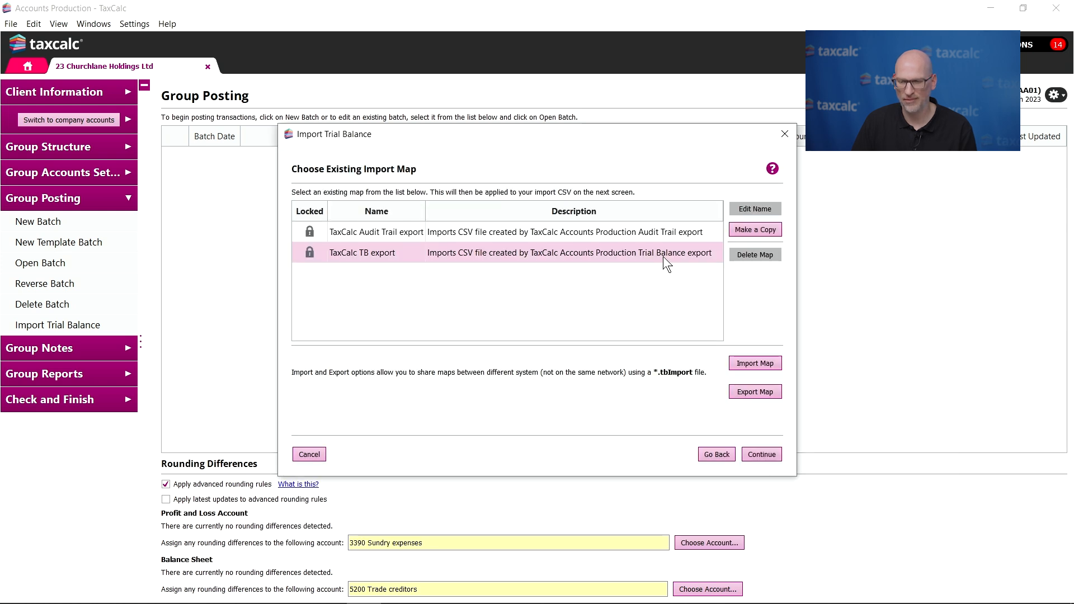
left_click(773, 456)
left_click(770, 456)
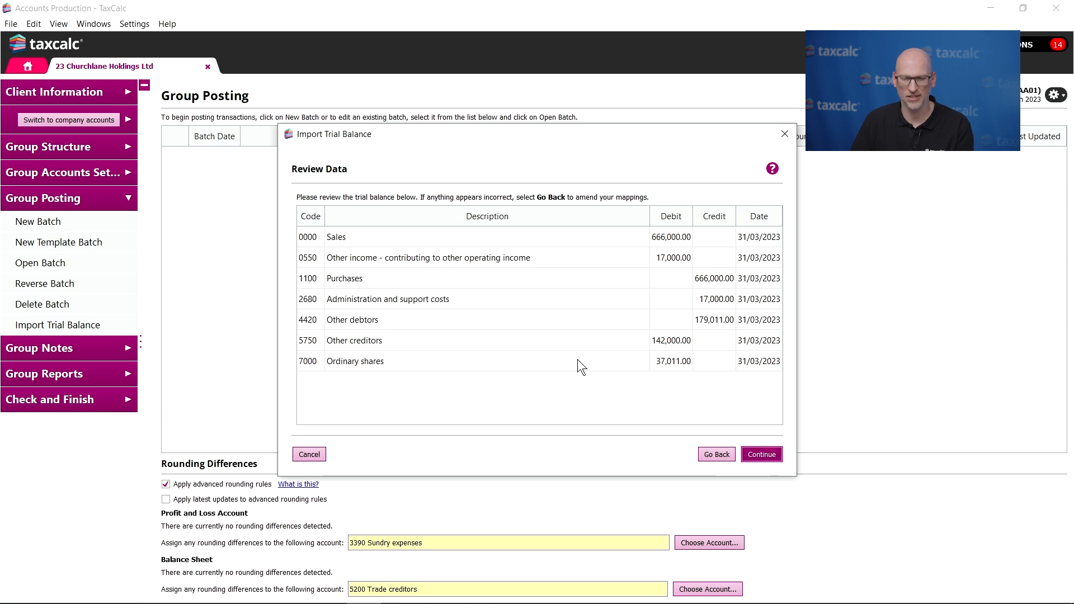
left_click(768, 455)
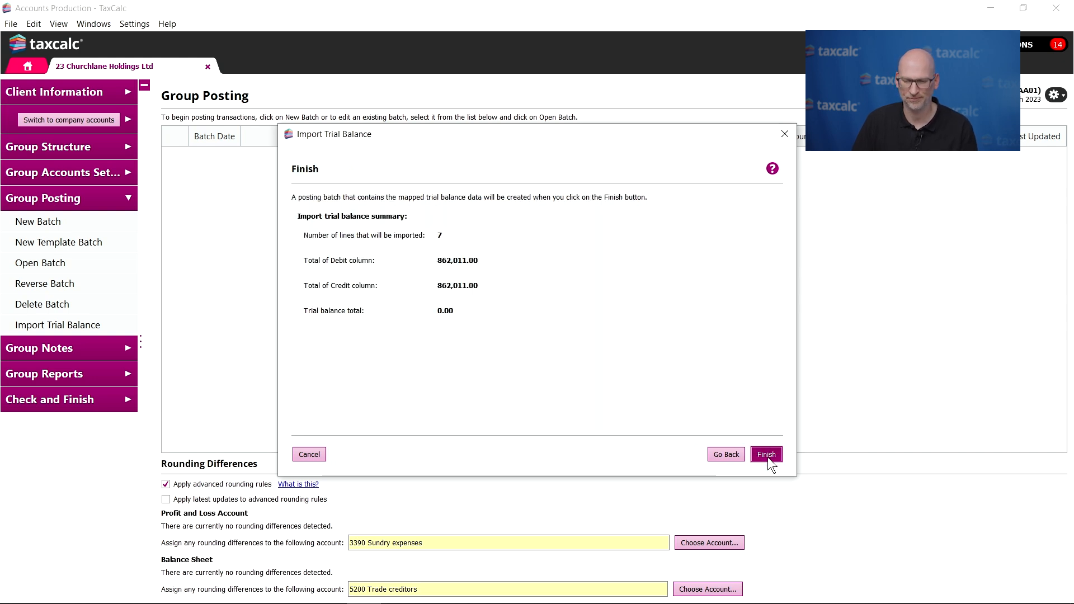
left_click(768, 456)
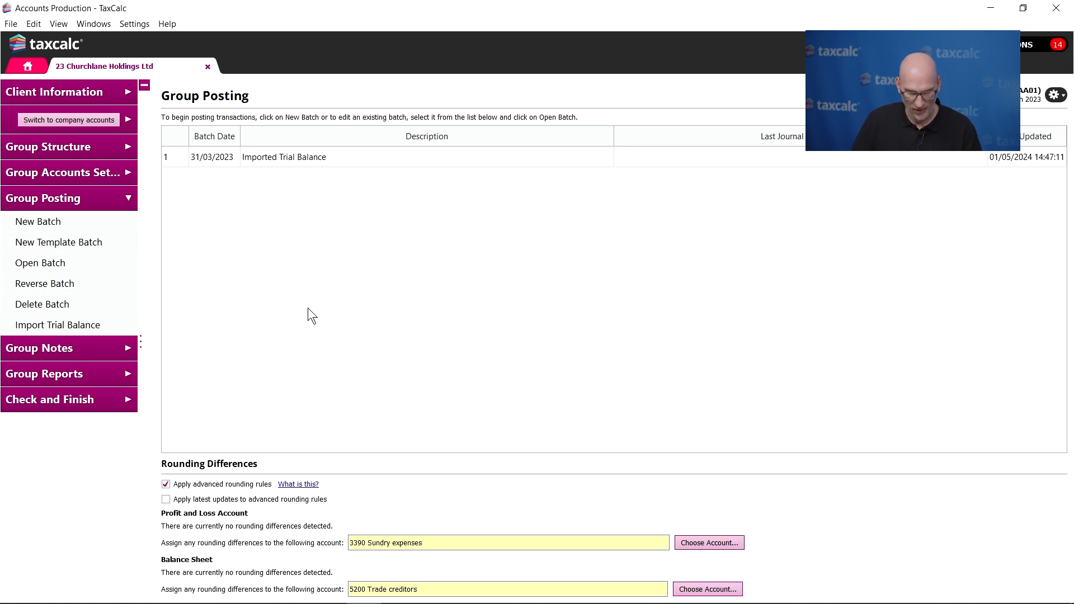
- Run the Group Trial Balance report and review its group adjustments, parent and subsidiary columns
left_click(94, 368)
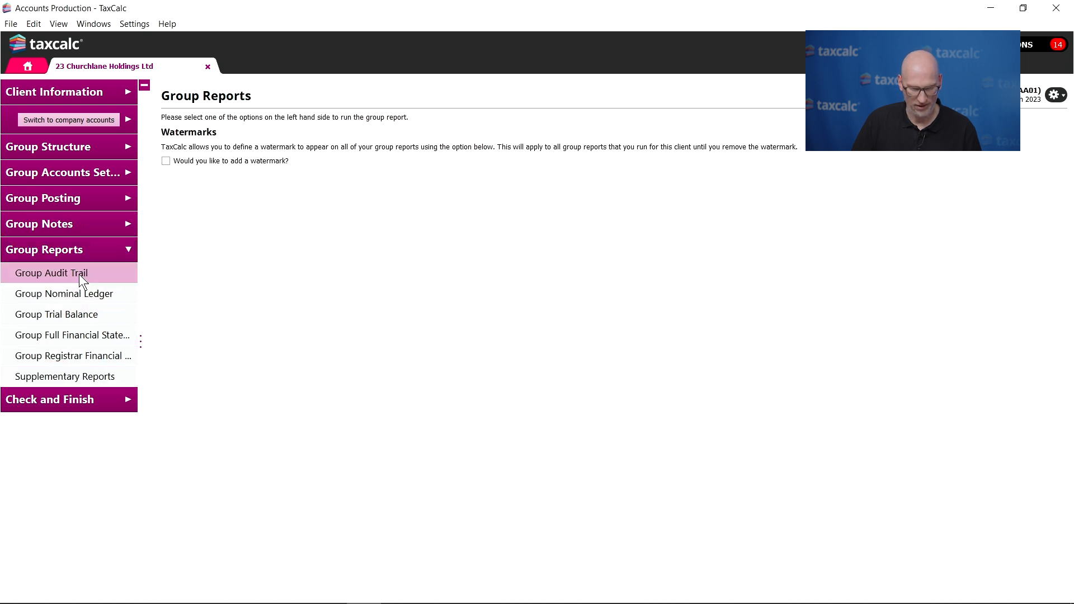
left_click(79, 315)
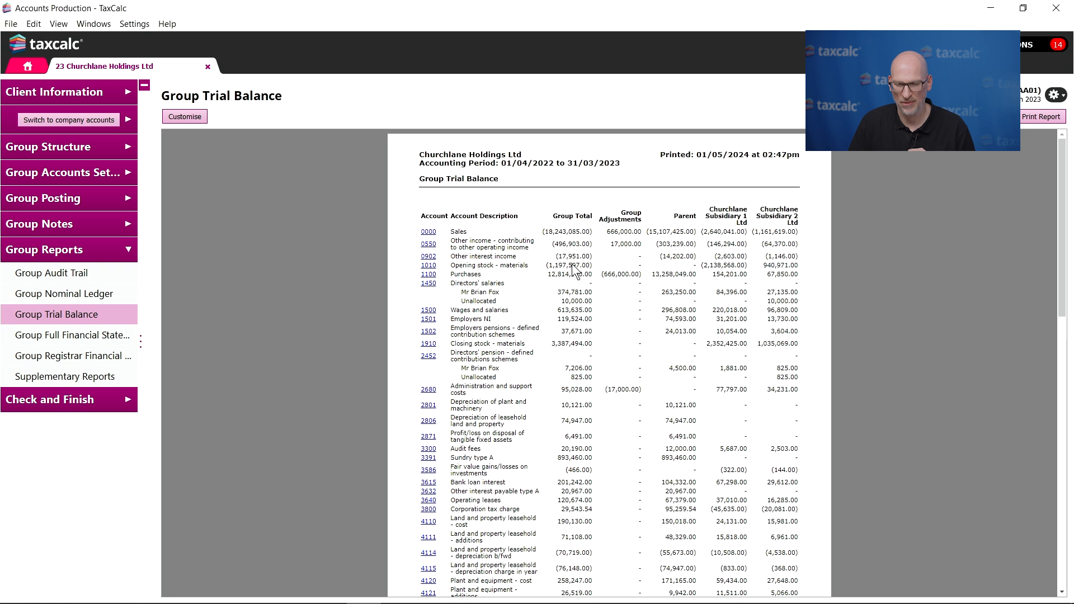
scroll(625, 321, "down", 2)
scroll(626, 322, "up", 2)
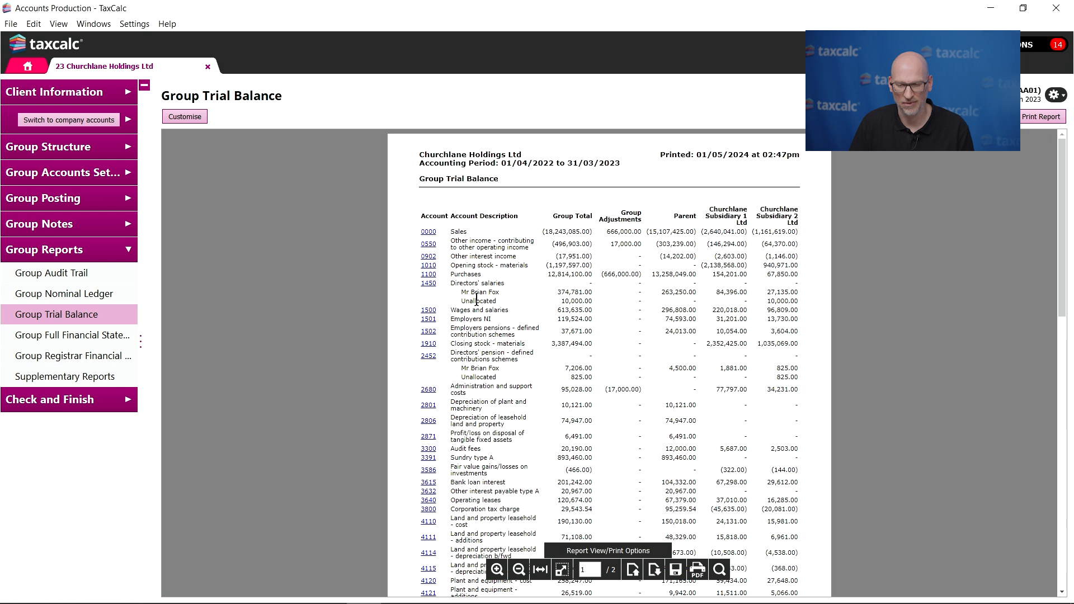
- Trace account 1450 Directors' salaries to the unallocated entry's posting batch in Churchlane Subsidiary 2 Ltd, and leave the batch unedited
left_click(435, 285)
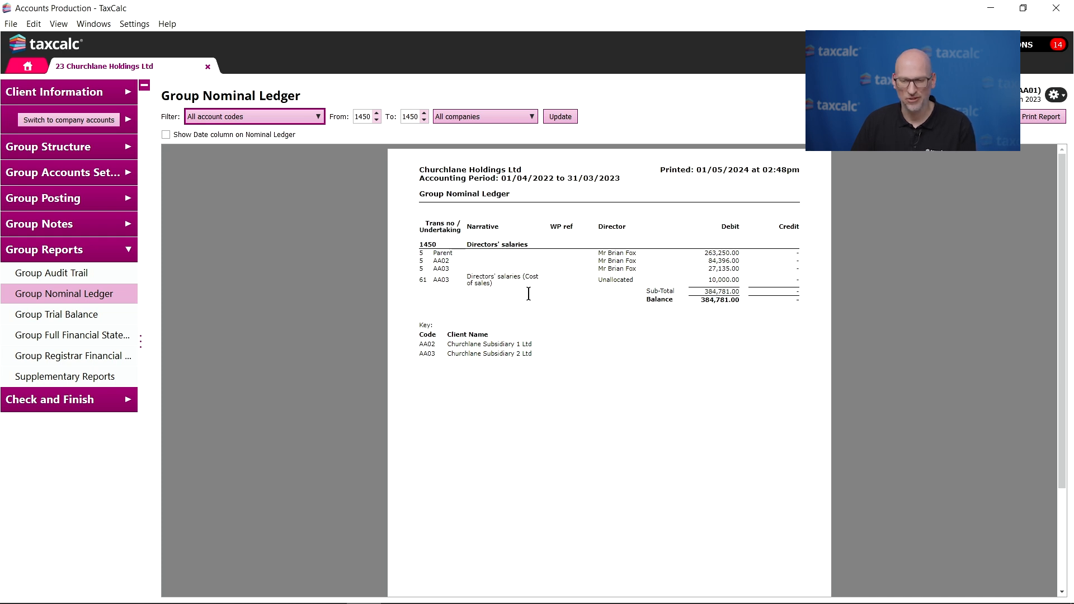
left_click(474, 278)
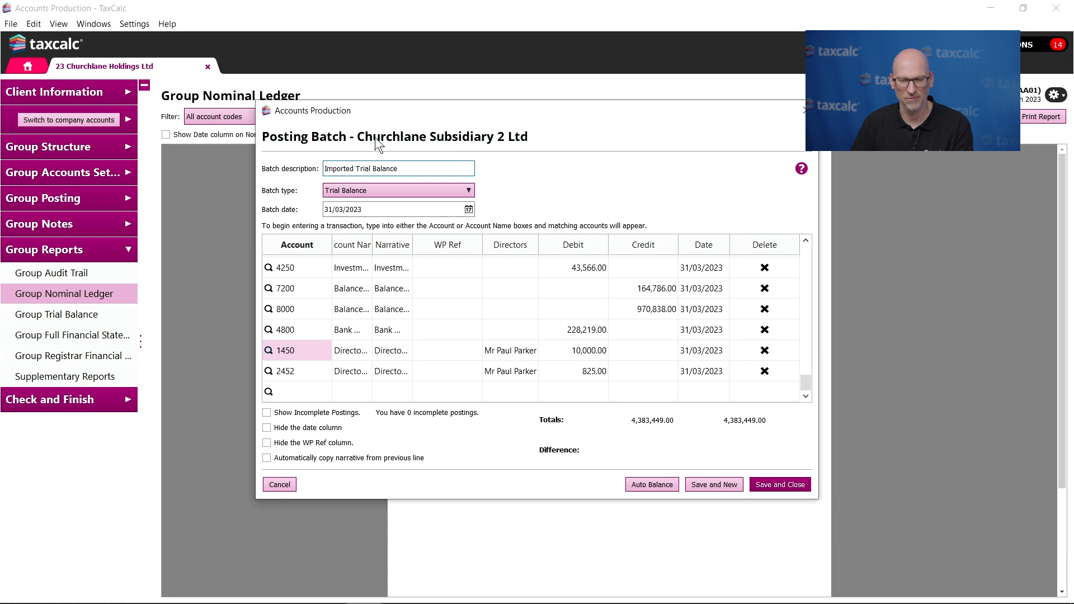
left_click(284, 486)
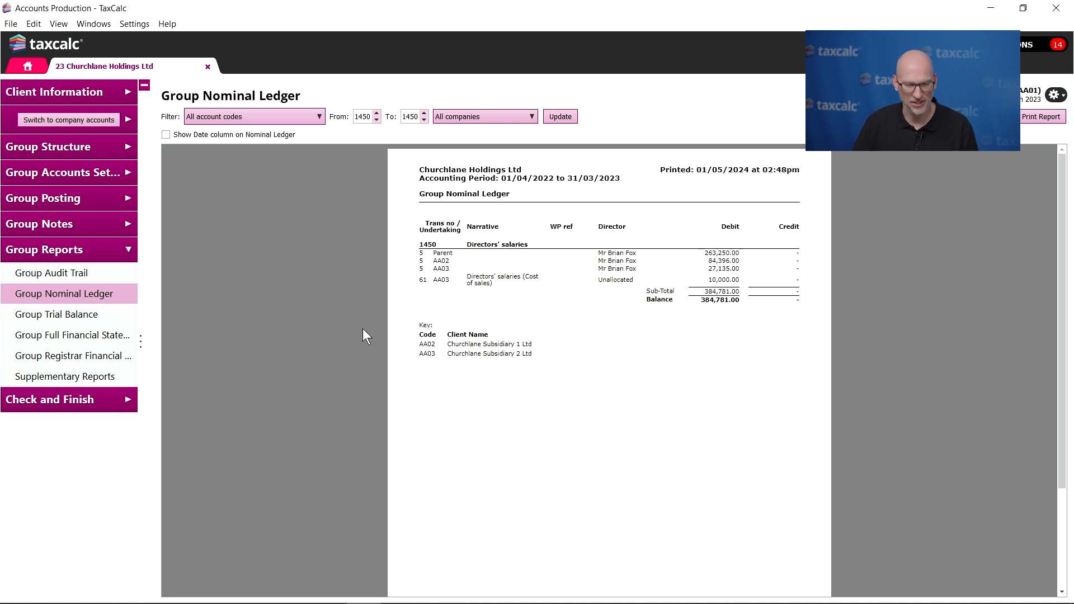
- Run the Group Full Financial Statements and go to the Consolidated Profit and Loss Account
left_click(88, 335)
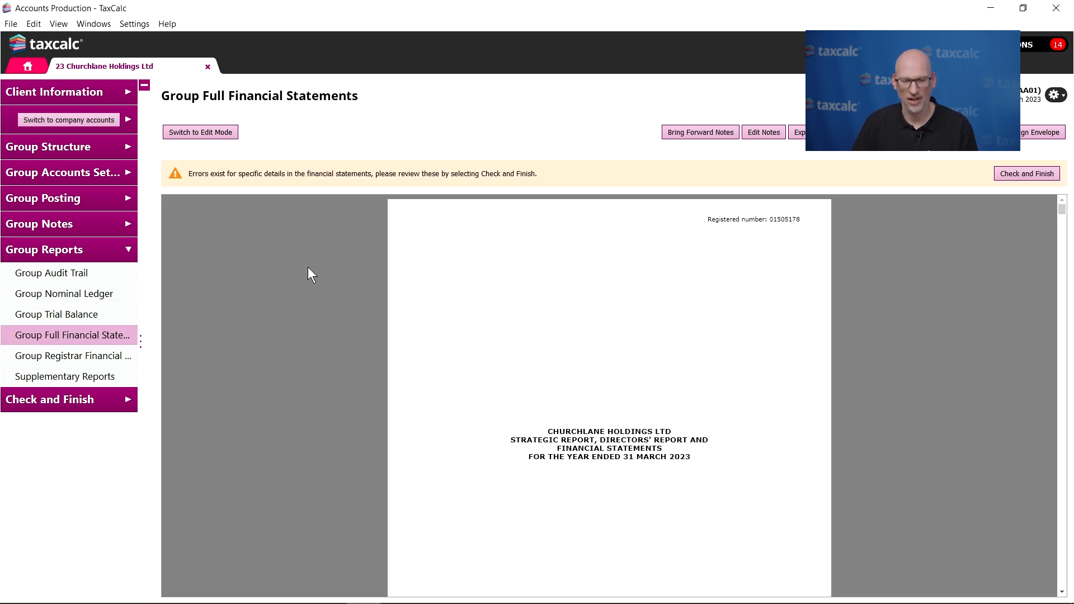
scroll(417, 280, "down", 10)
scroll(431, 279, "down", 3)
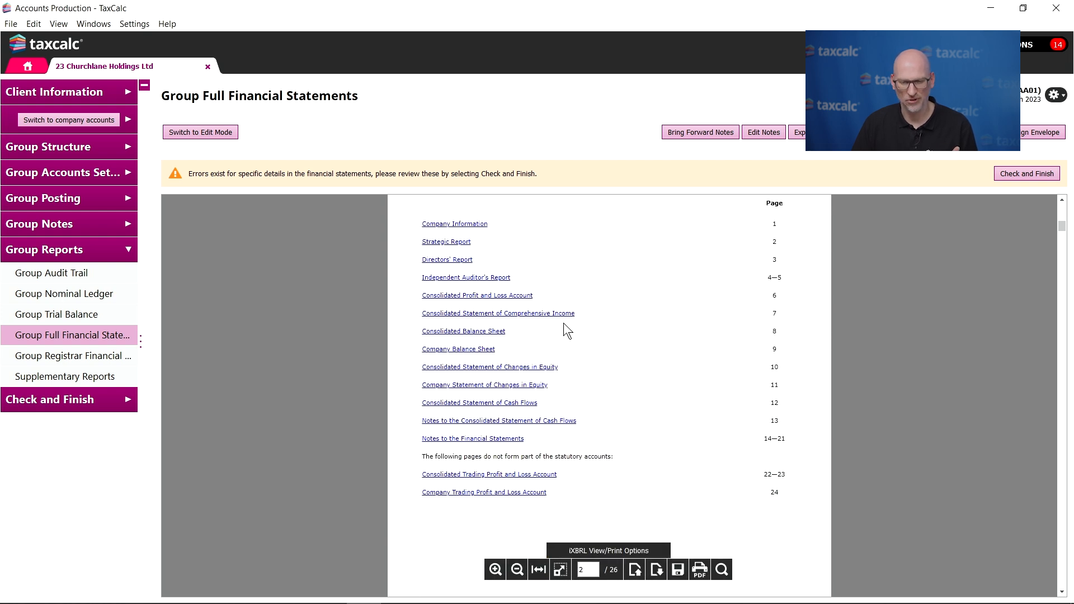
left_click(497, 295)
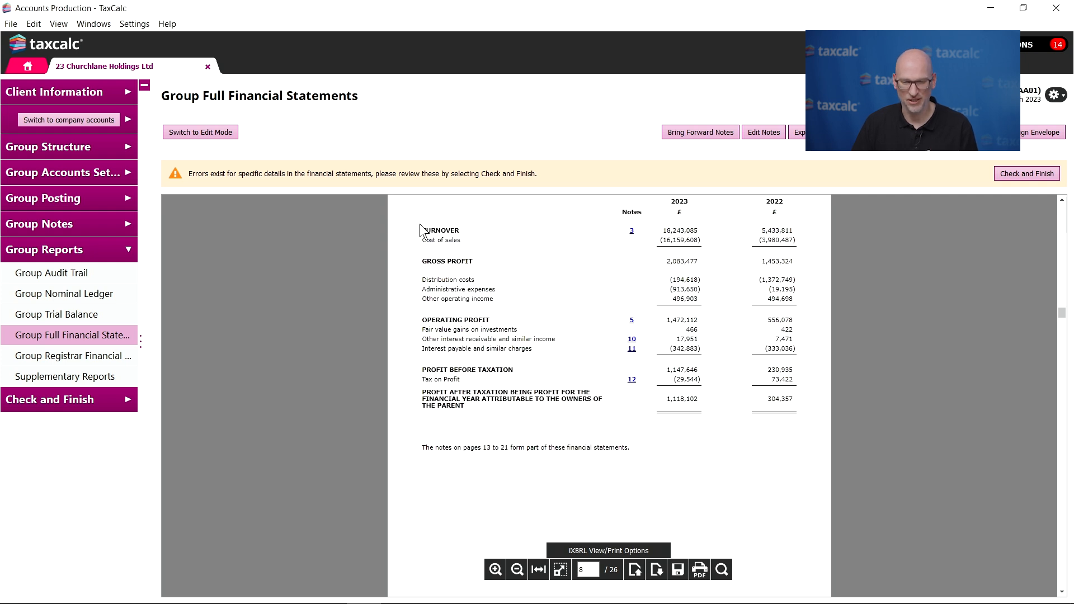
- In edit mode, trace the 2023 cost of sales through Directors' salaries to the subsidiary's posting batch, and close the breakdown
left_click(229, 132)
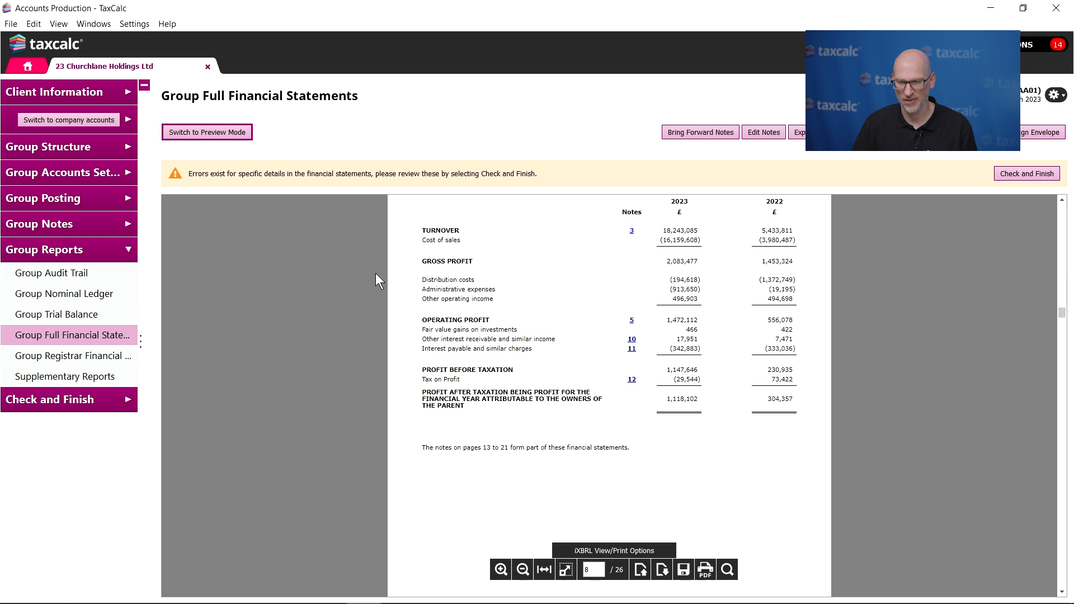
left_click(690, 241)
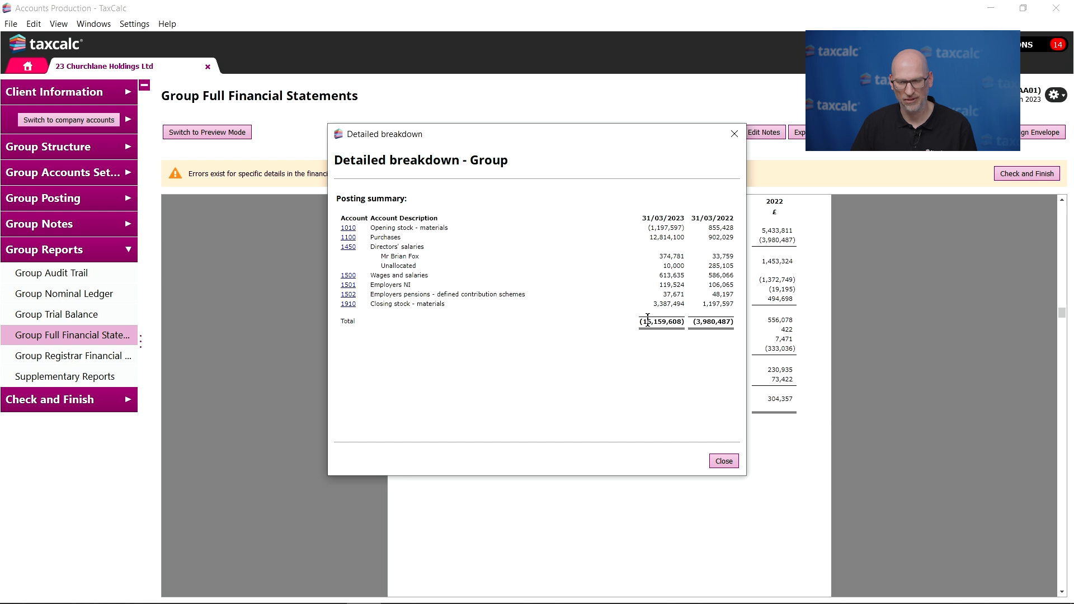
left_click(349, 247)
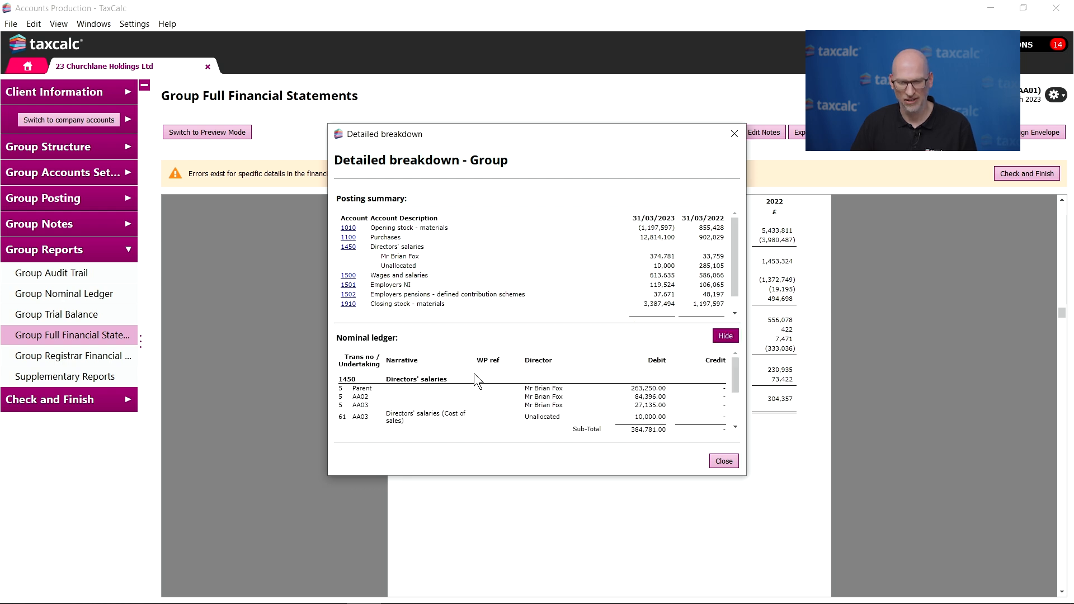
scroll(474, 374, "down", 1)
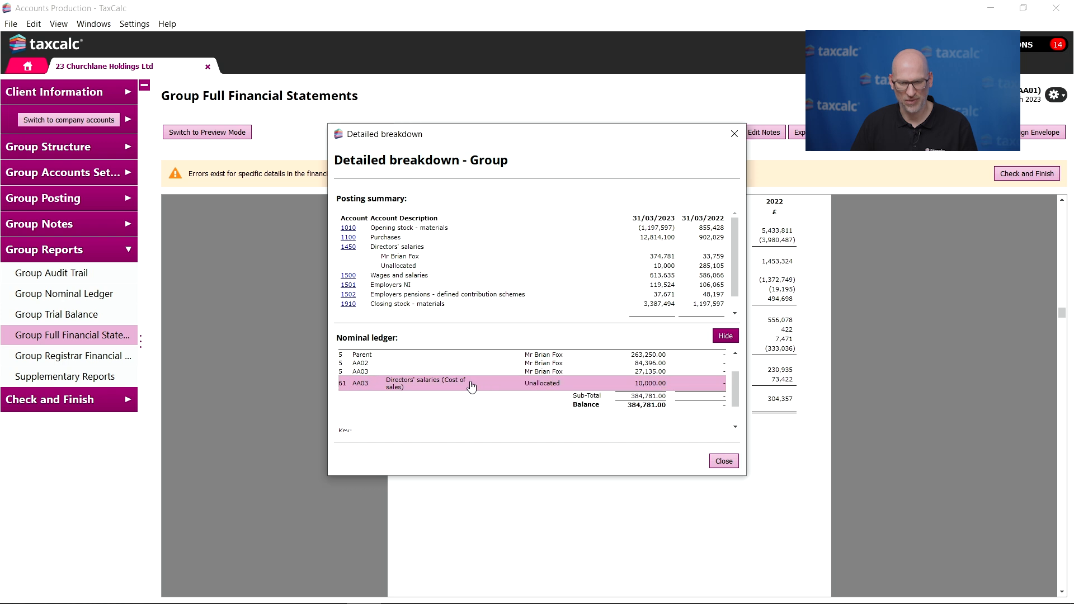
double_click(395, 386)
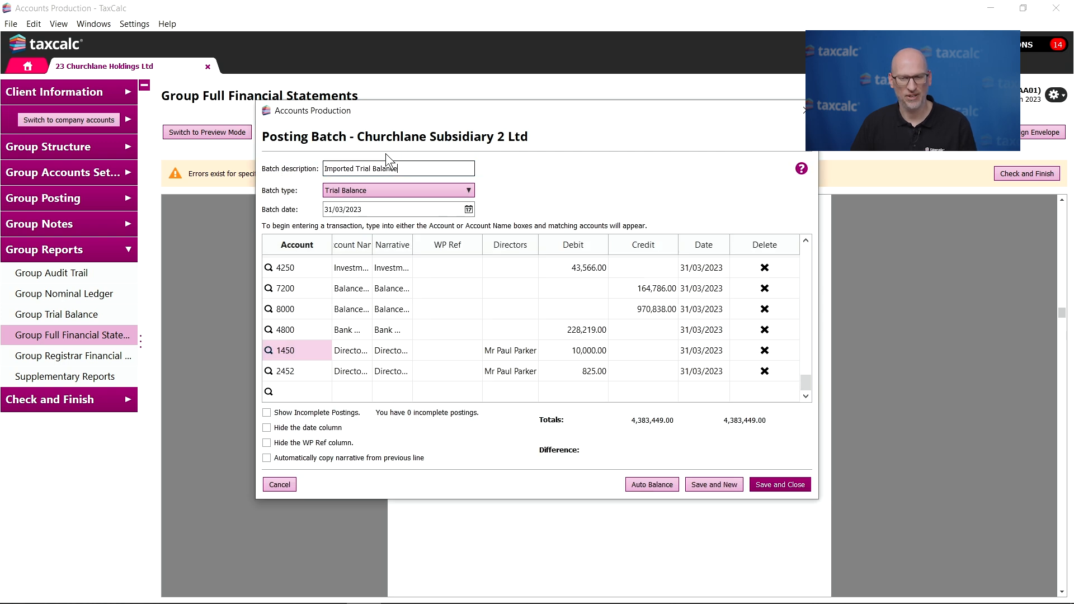
left_click(287, 485)
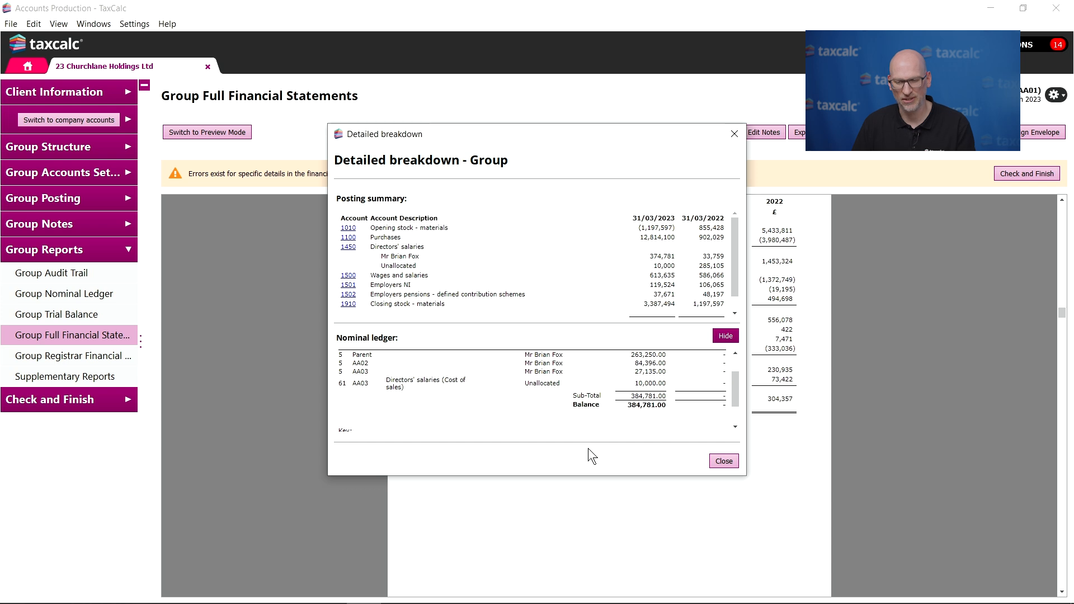
left_click(723, 461)
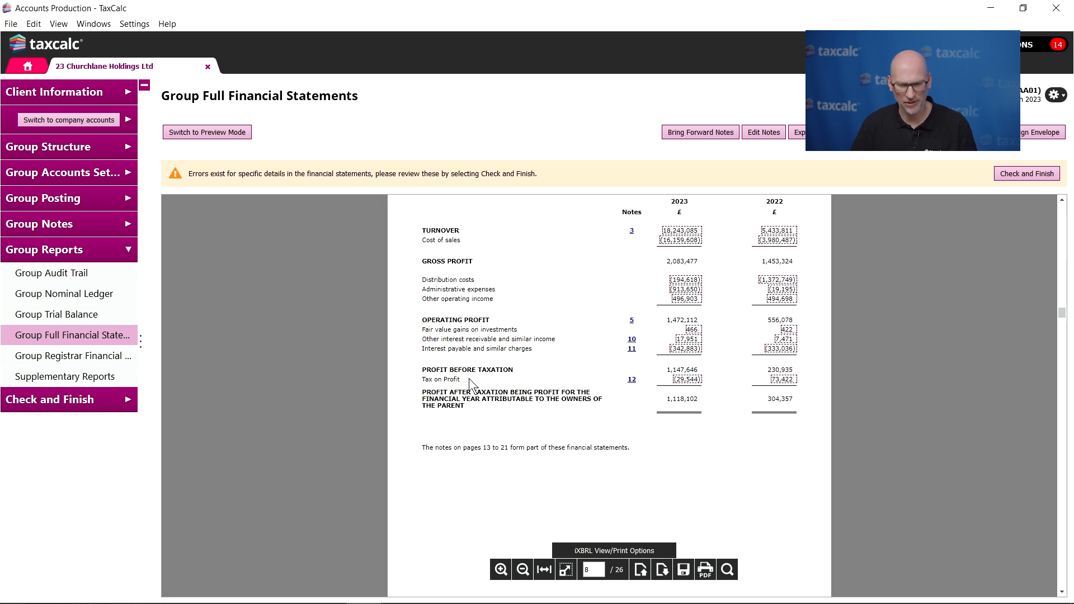
- Run Check and Finish on the group accounts and inspect the Provisions for Liabilities note linked from the deferred tax warning
left_click(76, 404)
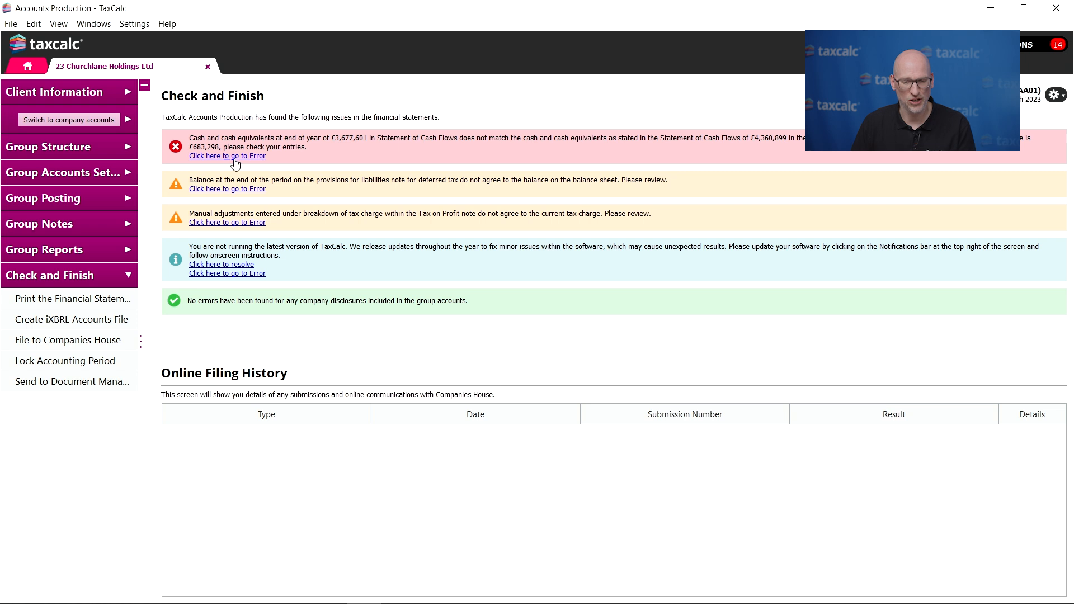
left_click(232, 189)
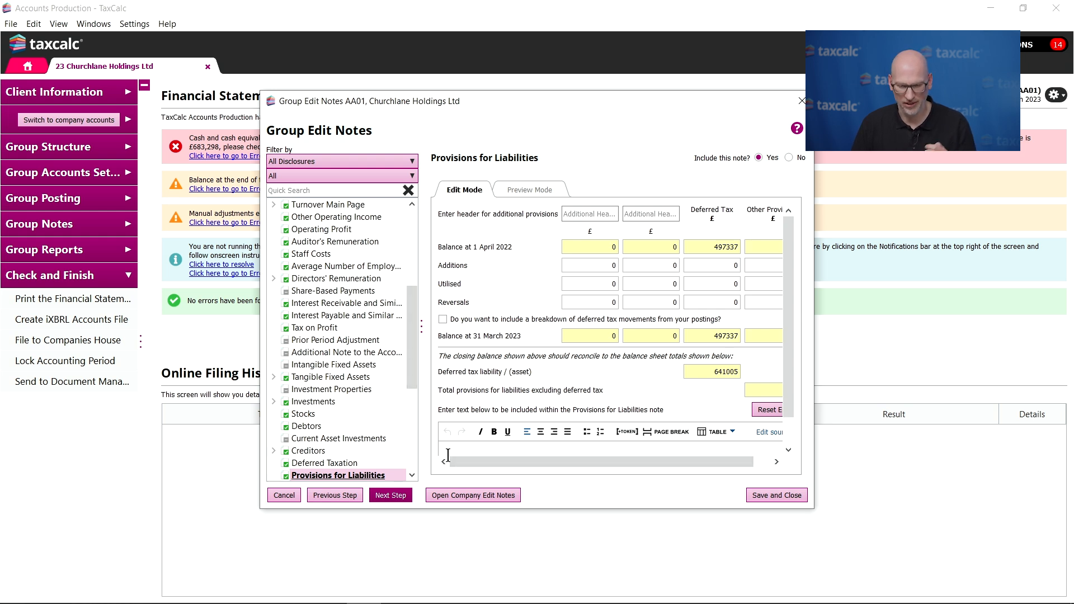
left_click(759, 496)
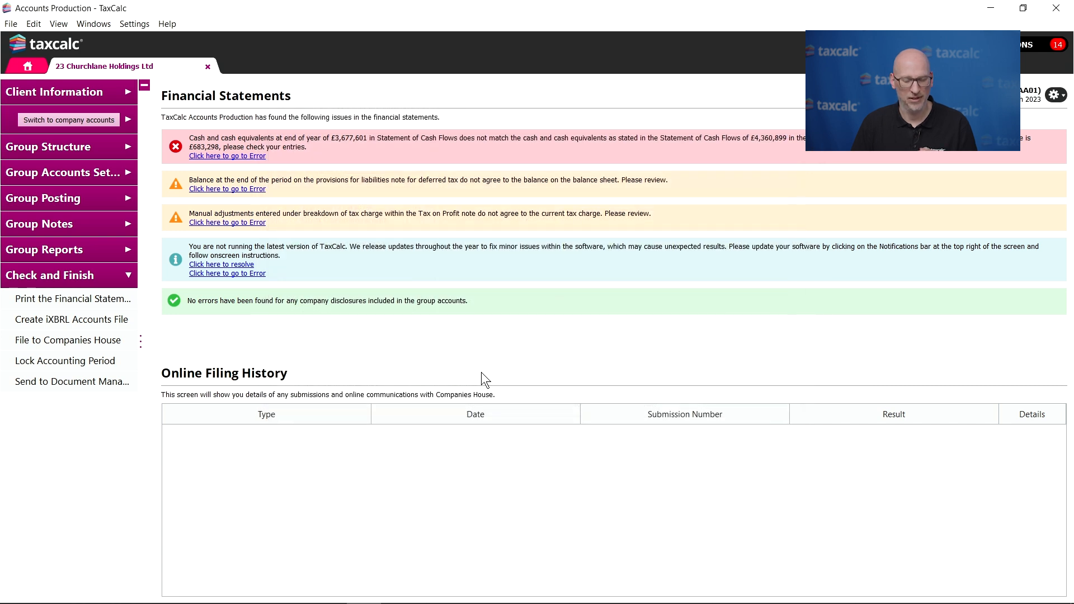